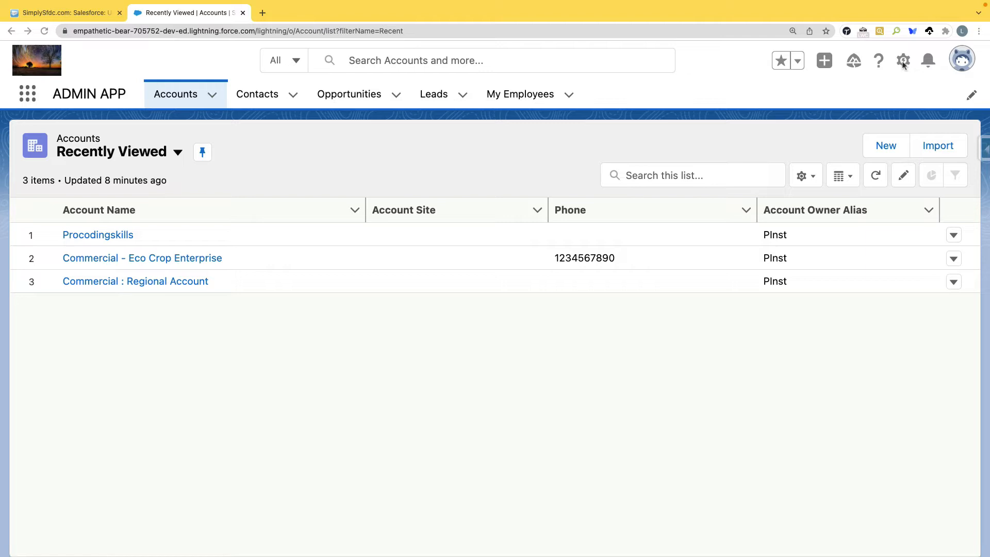
# Step: Open Salesforce Setup Home in a new browser tab from the gear menu
pyautogui.click(903, 72)
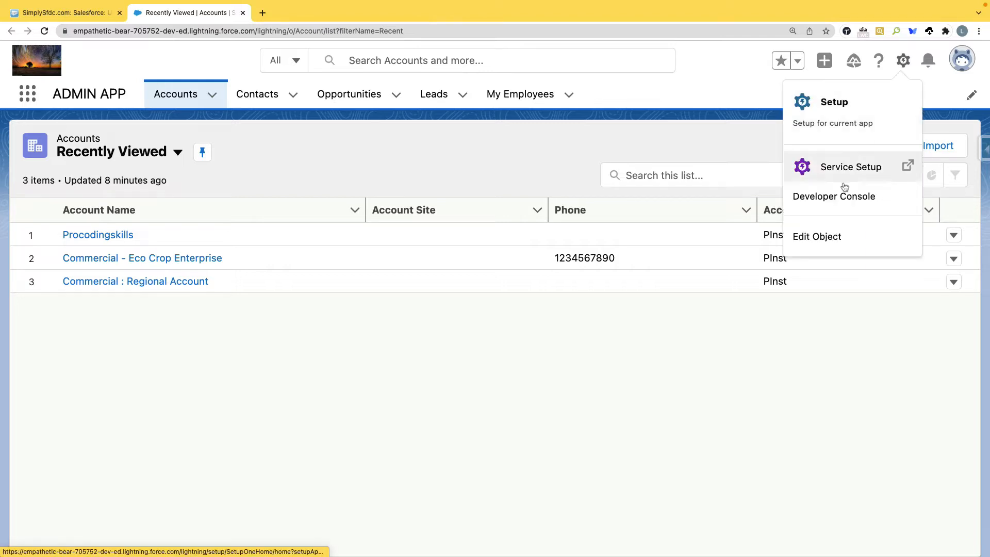
pyautogui.click(841, 108)
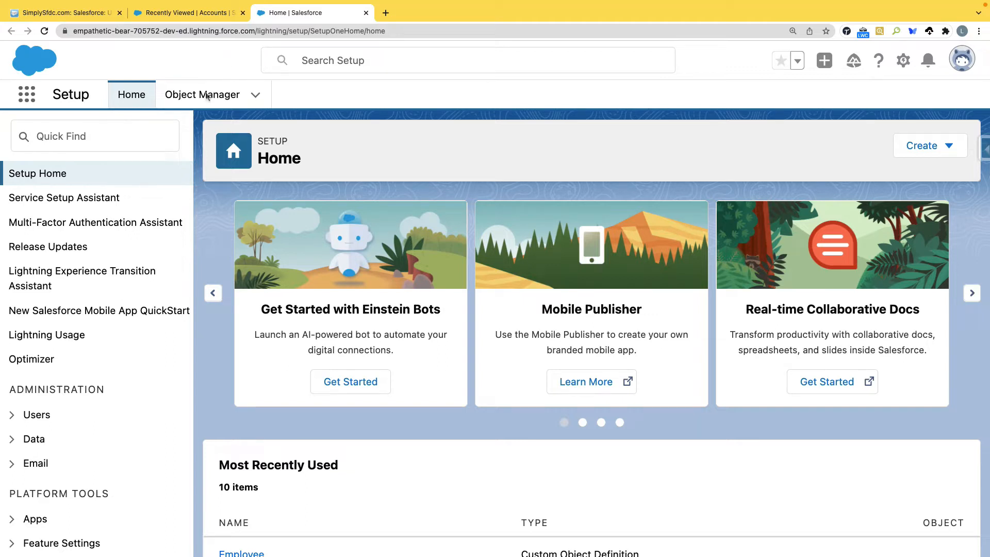
# Step: Filter Quick Find by 'approval' and go to Process Automation > Approval Processes
pyautogui.click(132, 130)
pyautogui.write('app')
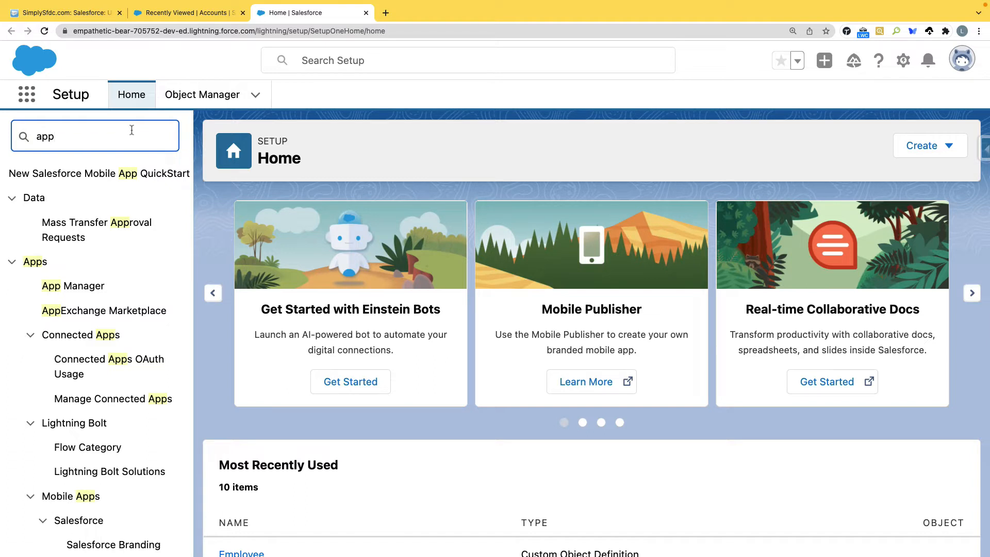
pyautogui.write('roval')
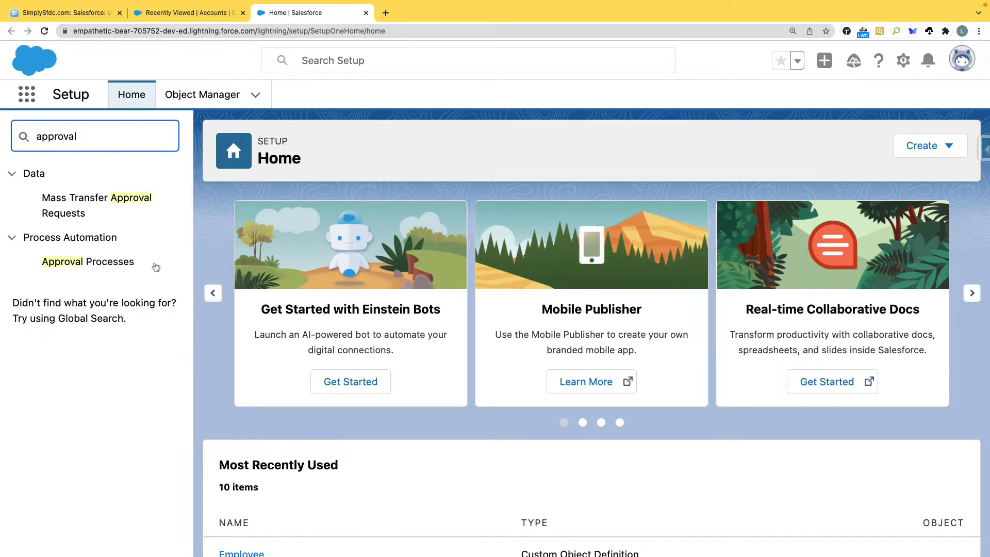
pyautogui.click(108, 271)
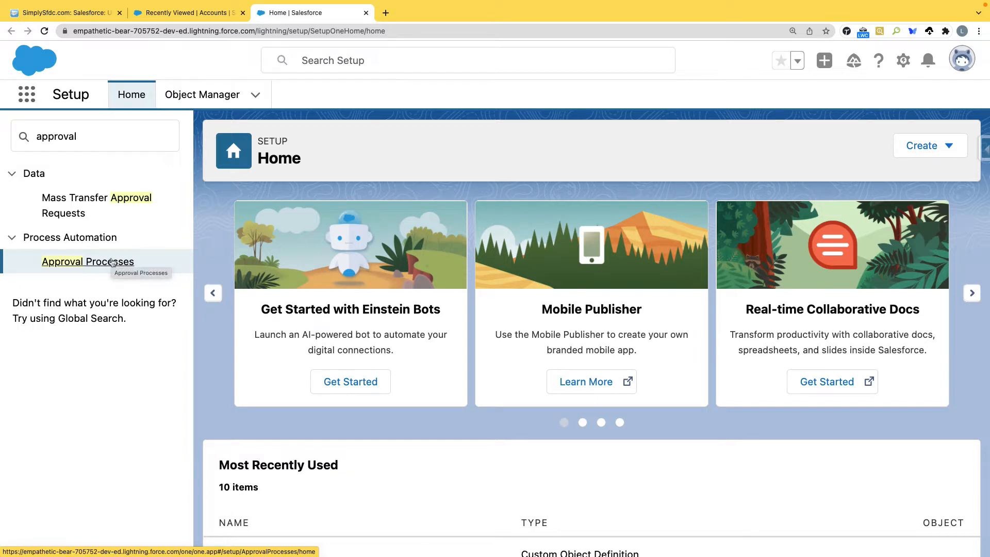
pyautogui.click(113, 263)
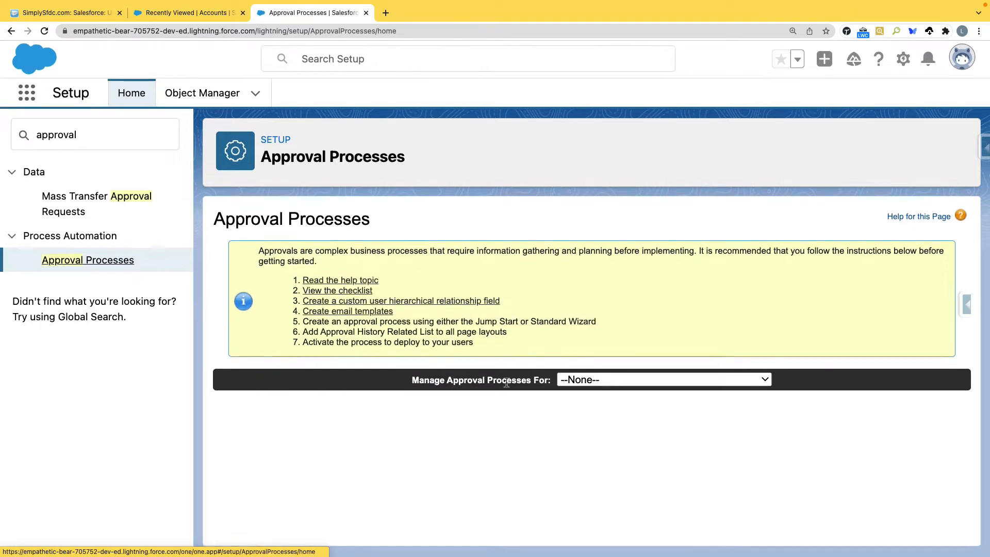
# Step: Manage approval processes for Opportunity and expand the Create New Approval Process options
pyautogui.click(593, 385)
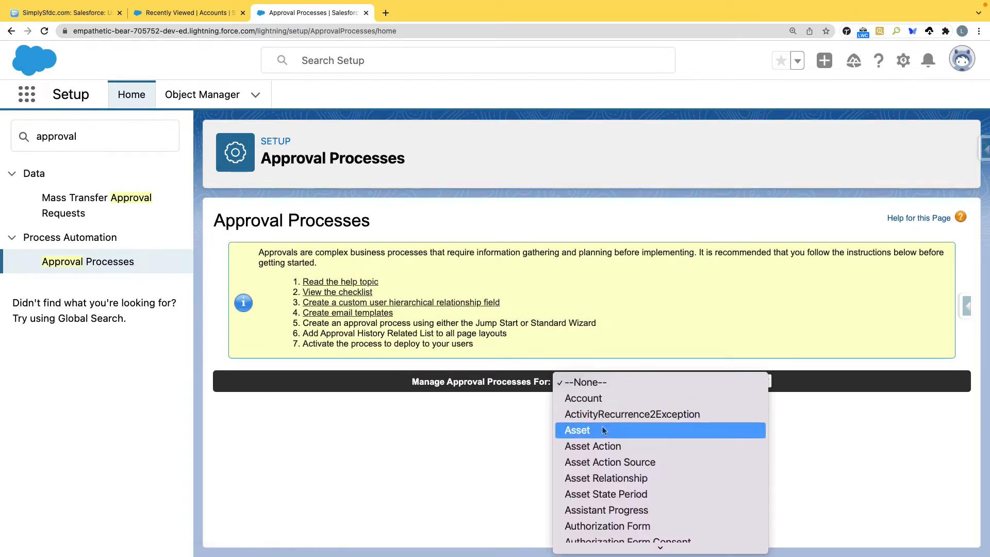
pyautogui.scroll(-5, 603, 426)
pyautogui.scroll(-12, 605, 431)
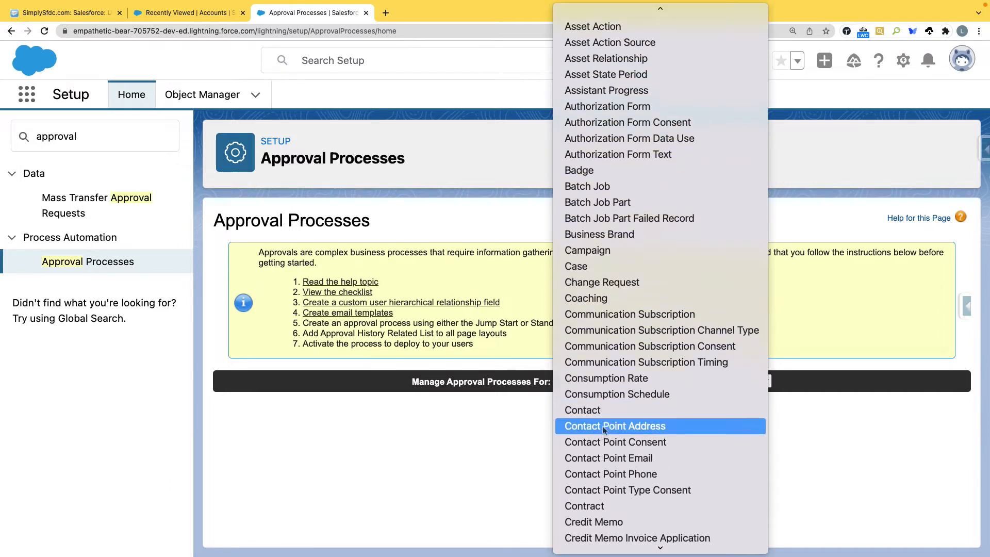
pyautogui.scroll(-10, 603, 429)
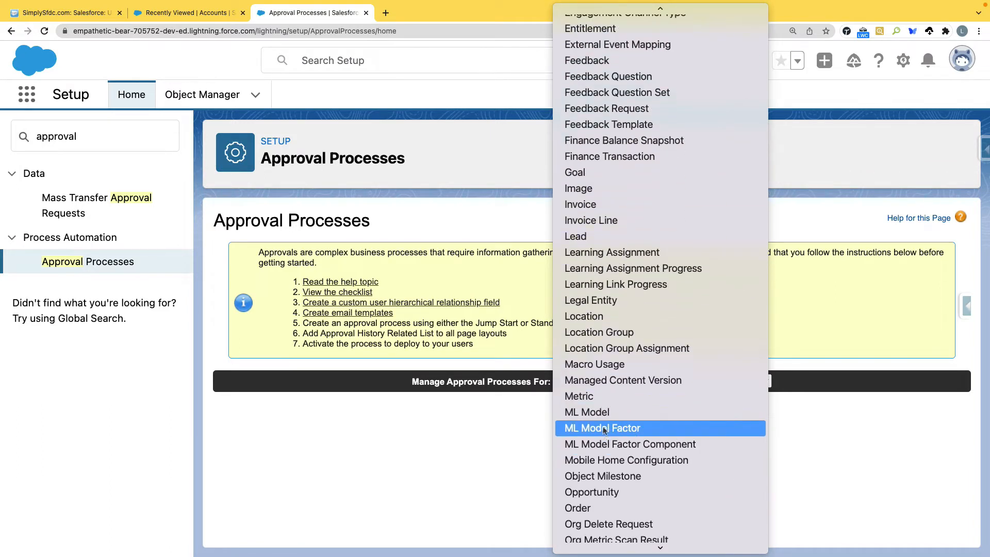
pyautogui.write('op')
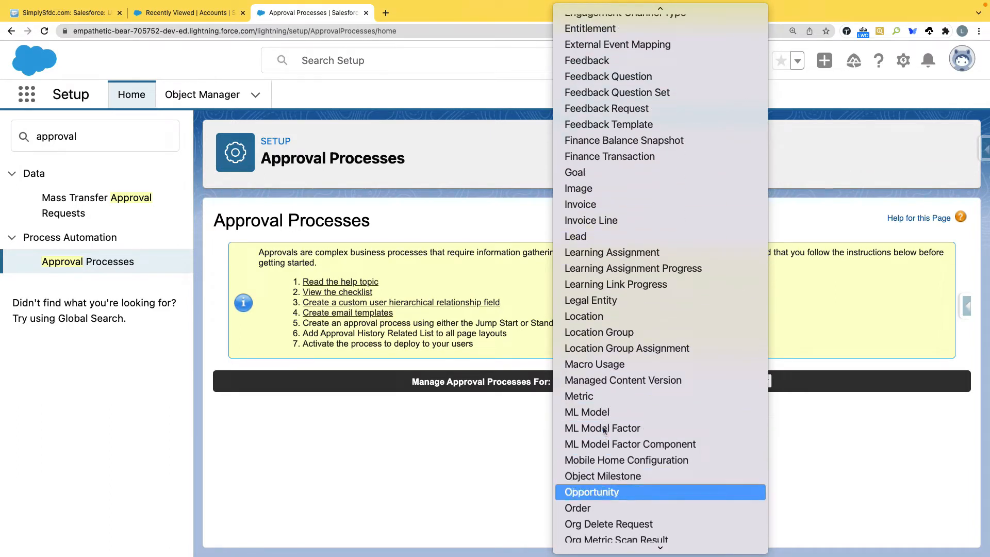
pyautogui.click(594, 492)
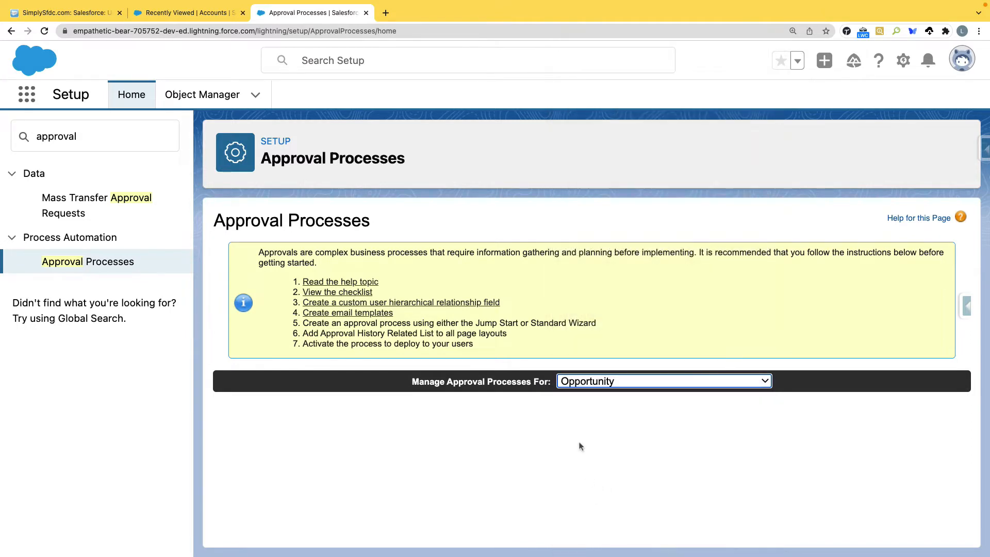
pyautogui.scroll(-3, 579, 442)
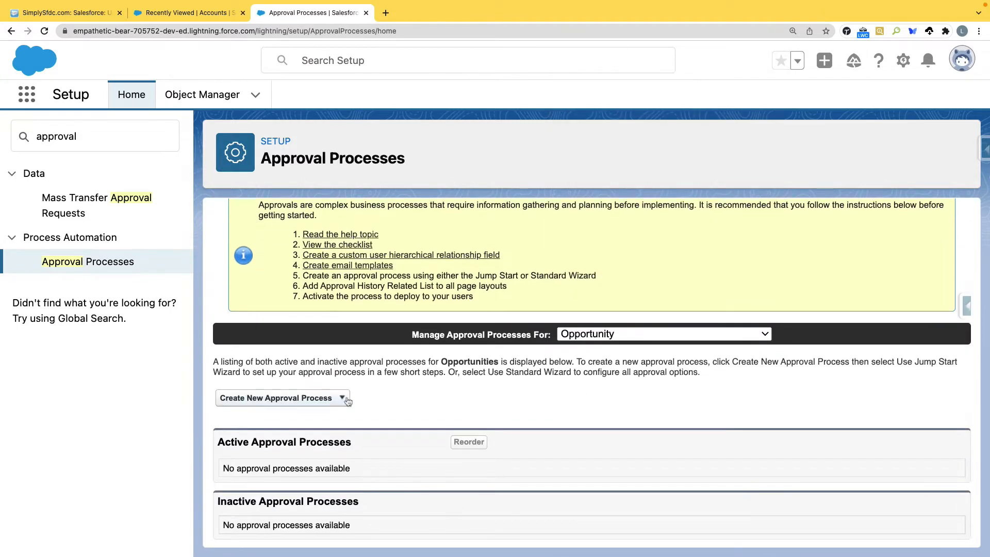
pyautogui.click(343, 399)
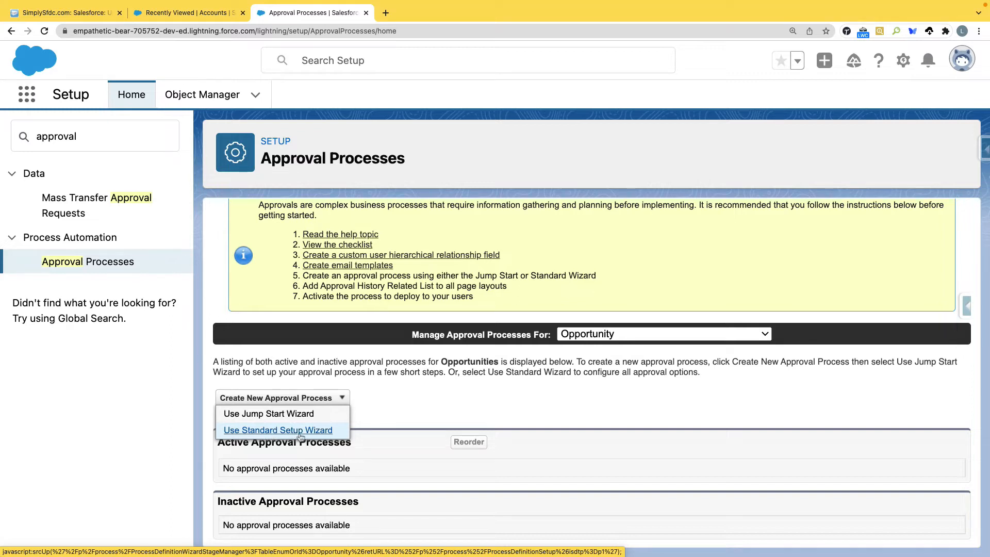
# Step: Start the Jump Start Wizard and name the process 'Discount Opportunities', auto-filling the unique name
pyautogui.click(269, 417)
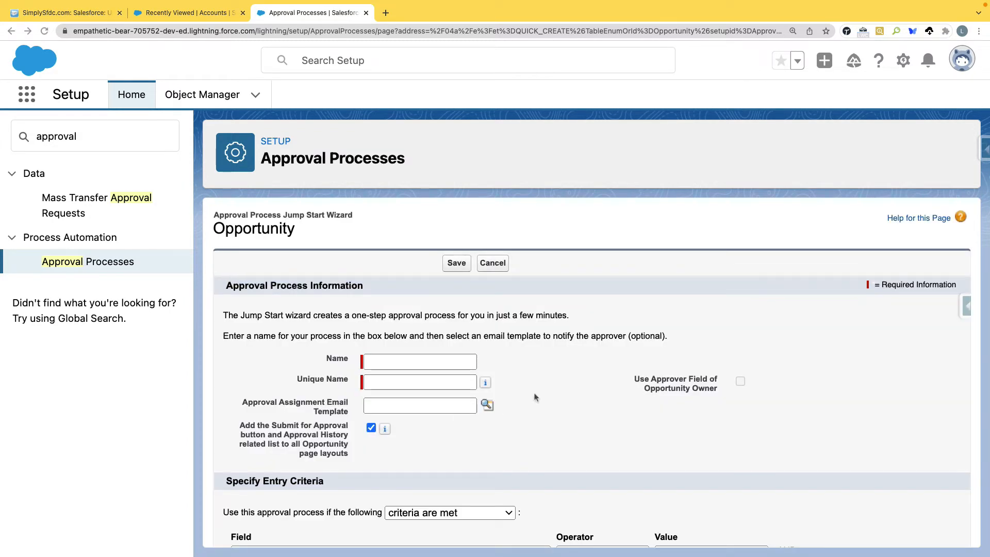
pyautogui.scroll(-2, 417, 306)
pyautogui.click(415, 304)
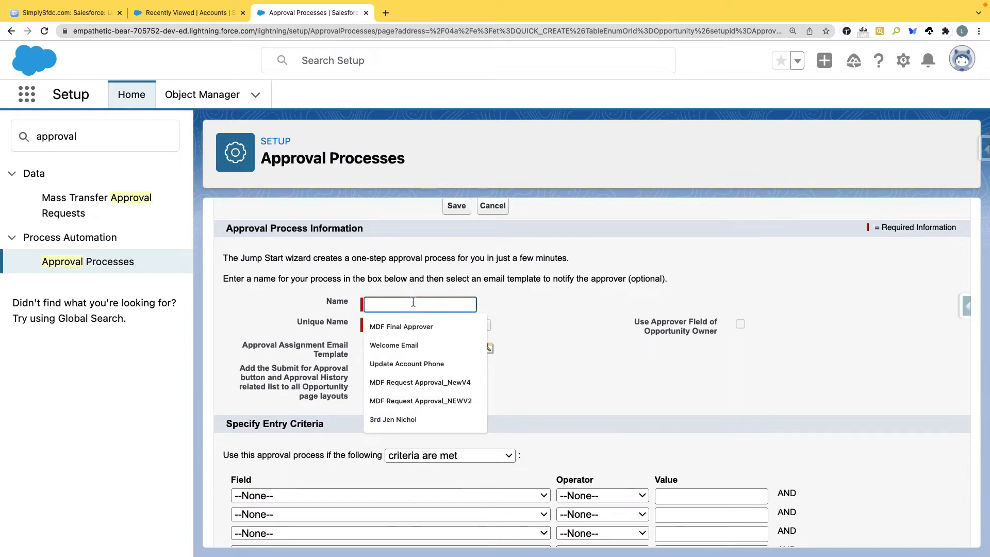
pyautogui.write('Discount Op')
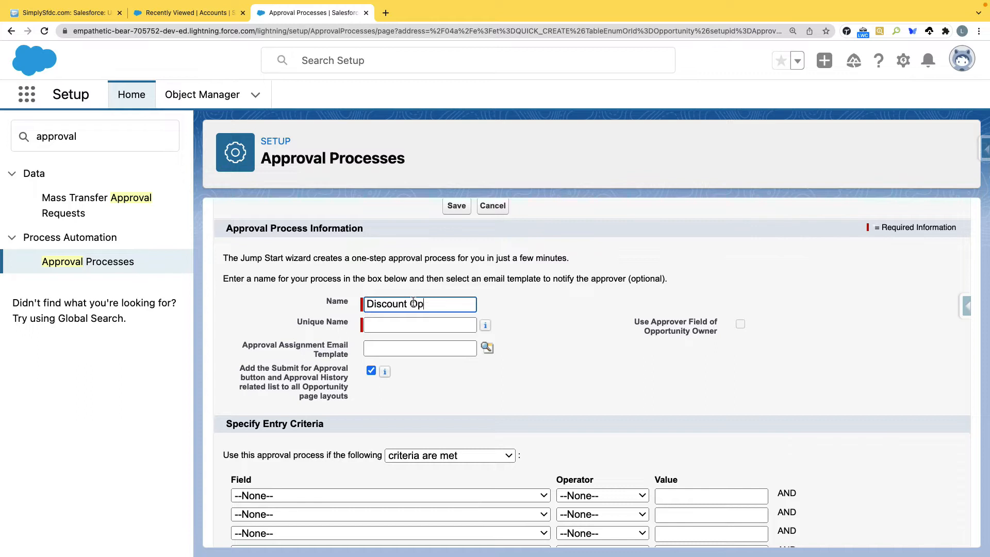
pyautogui.write('portunities')
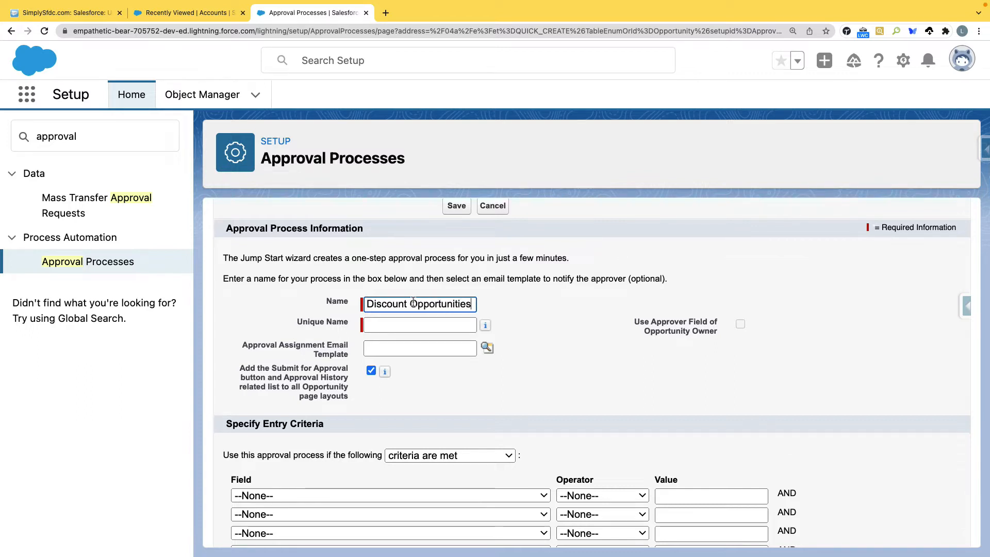
pyautogui.press('Tab')
# Step: Point out the wizard's email template setting and approver field option
pyautogui.scroll(-3, 531, 337)
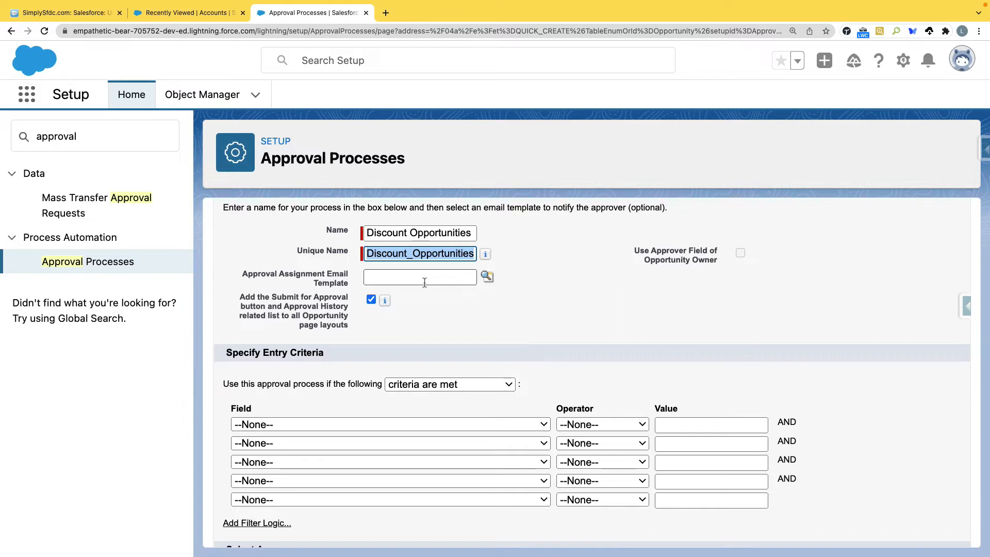
pyautogui.moveTo(241, 274); pyautogui.dragTo(347, 285)
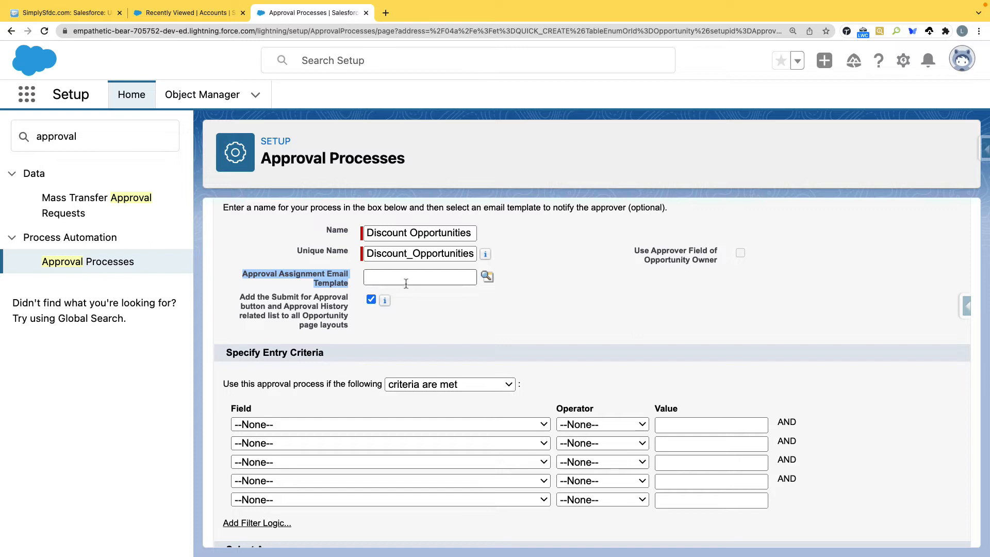
pyautogui.click(720, 292)
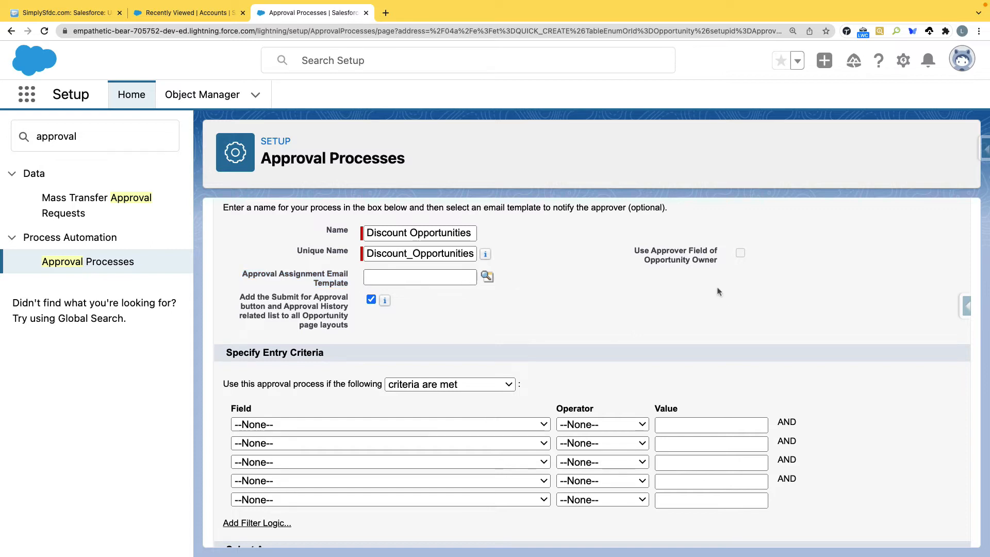
pyautogui.moveTo(634, 250); pyautogui.dragTo(718, 263)
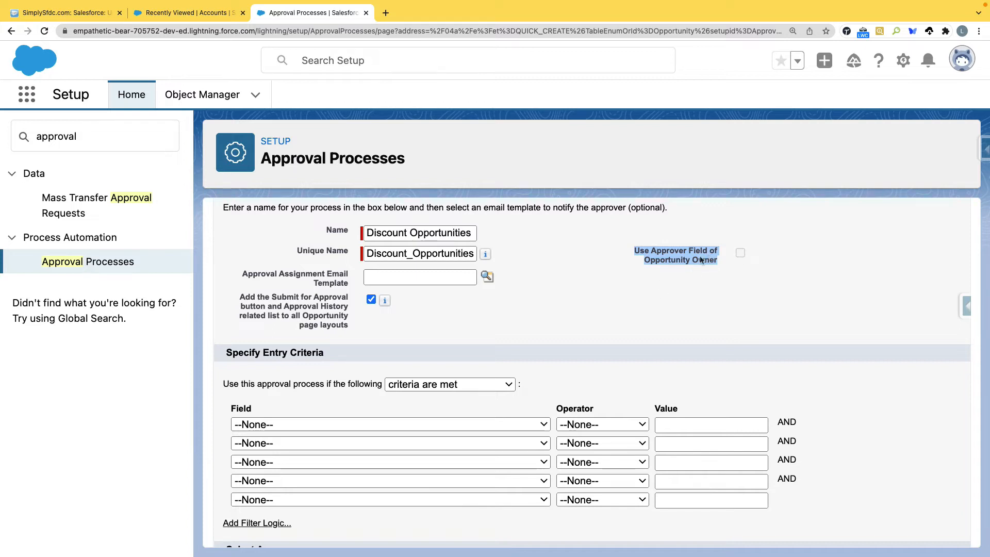
pyautogui.click(629, 253)
pyautogui.moveTo(629, 254); pyautogui.dragTo(717, 263)
# Step: Set the first entry criterion's field to Opportunity: Amount
pyautogui.scroll(-5, 451, 294)
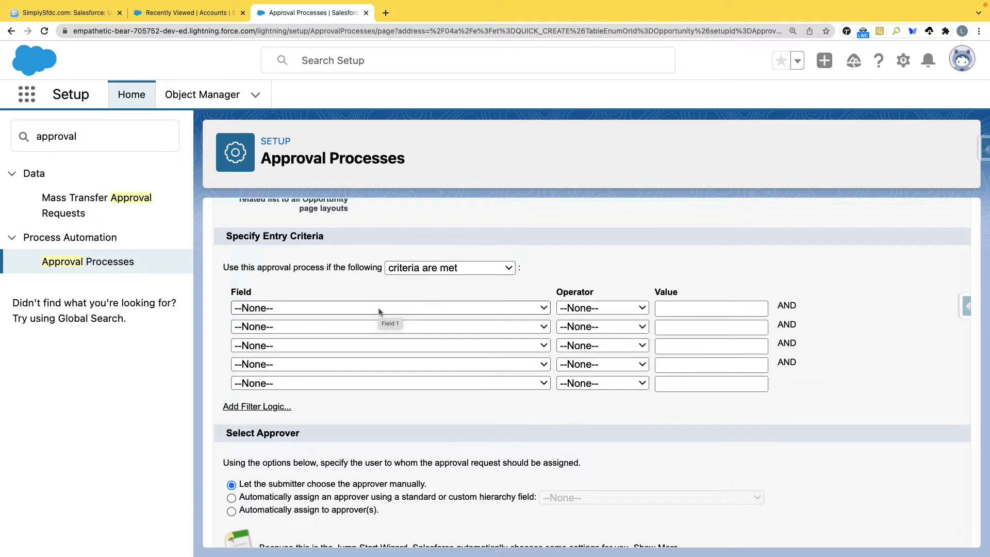
pyautogui.click(378, 308)
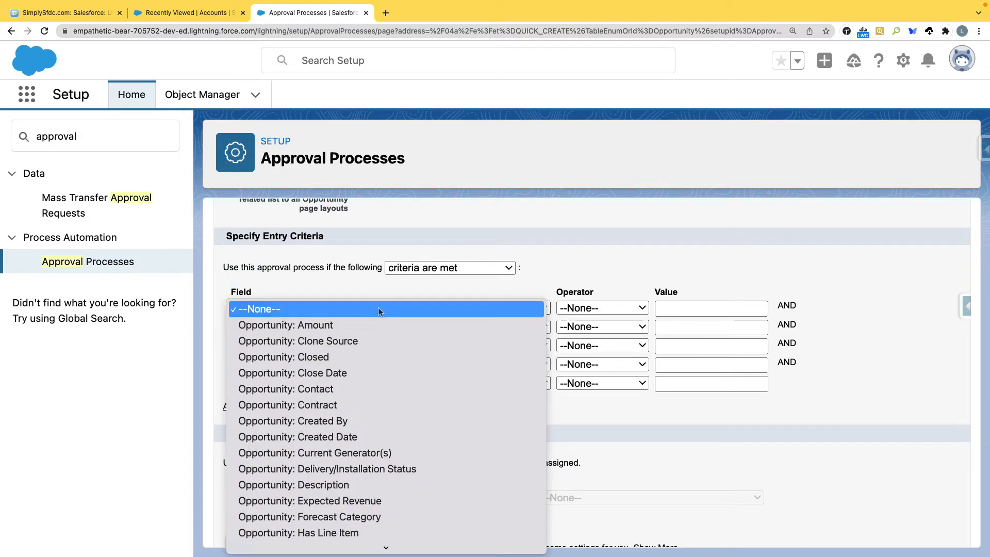
pyautogui.scroll(-5, 378, 377)
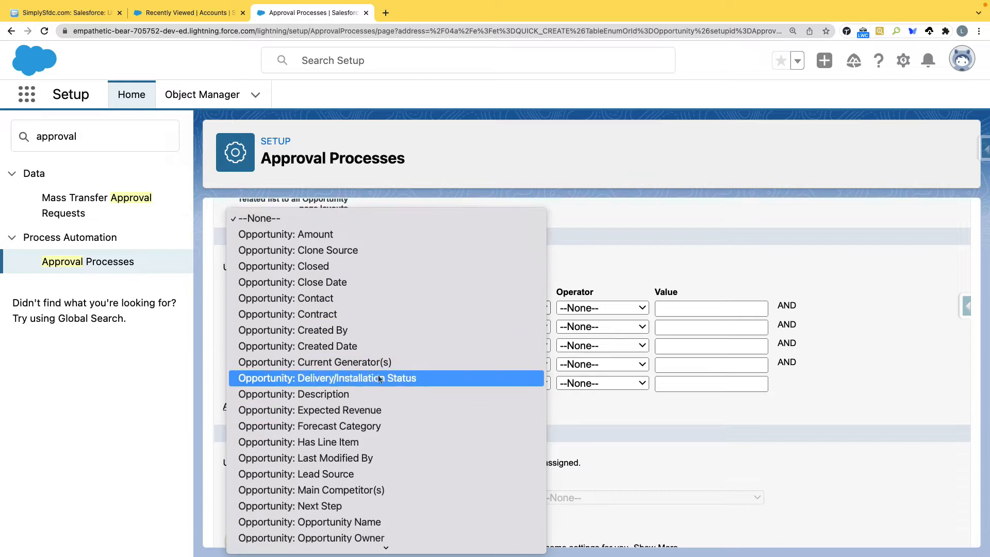
pyautogui.scroll(-4, 369, 314)
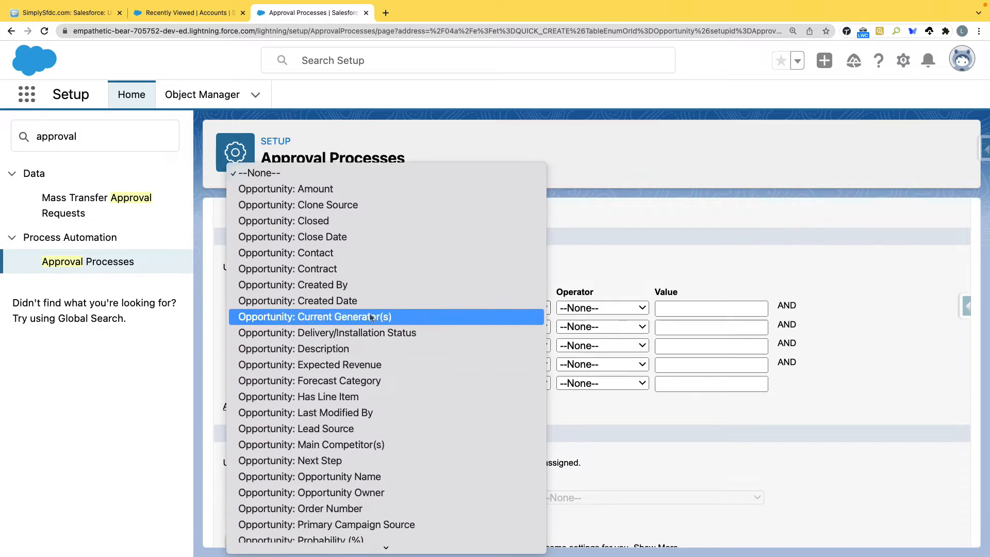
pyautogui.scroll(-5, 371, 316)
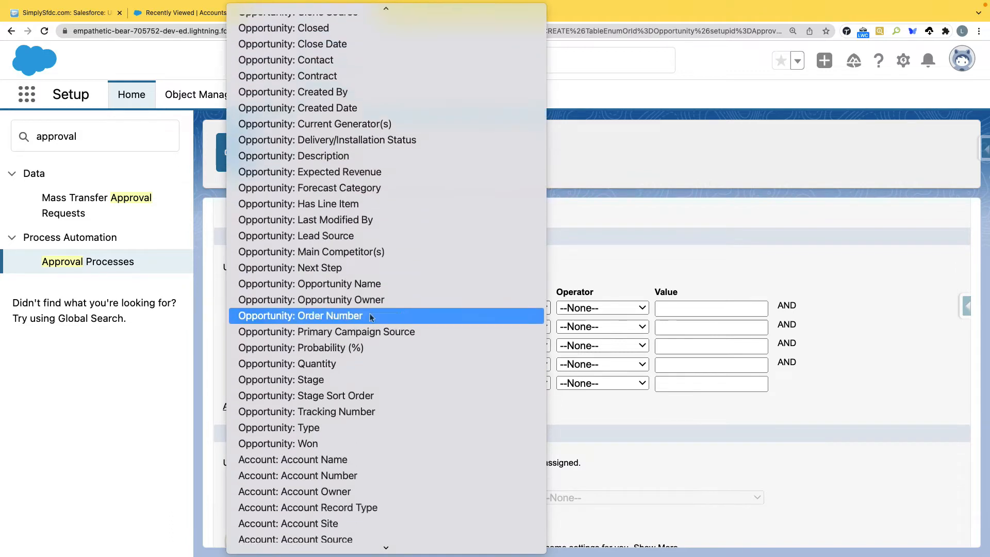
pyautogui.scroll(-2, 370, 314)
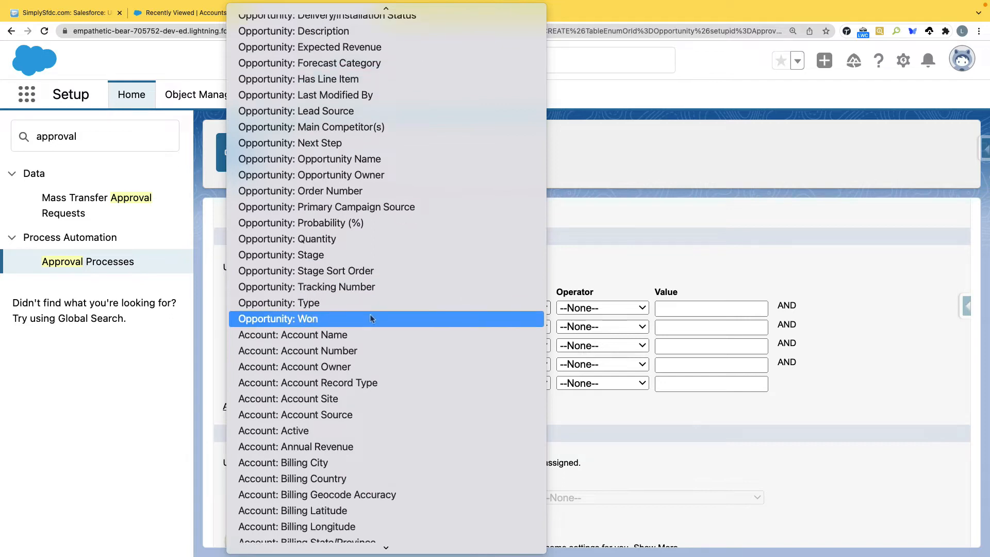
pyautogui.scroll(3, 370, 315)
pyautogui.scroll(3, 371, 319)
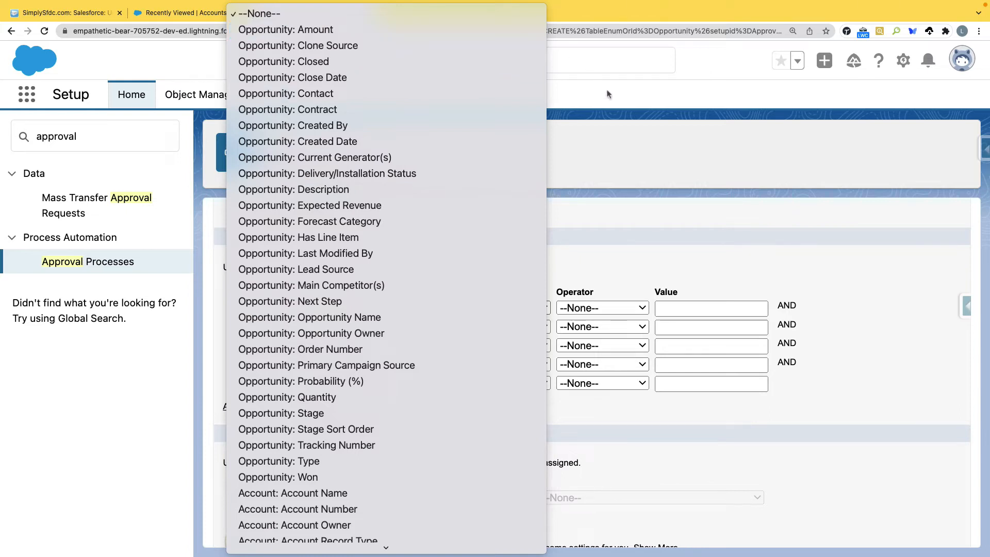
pyautogui.click(385, 28)
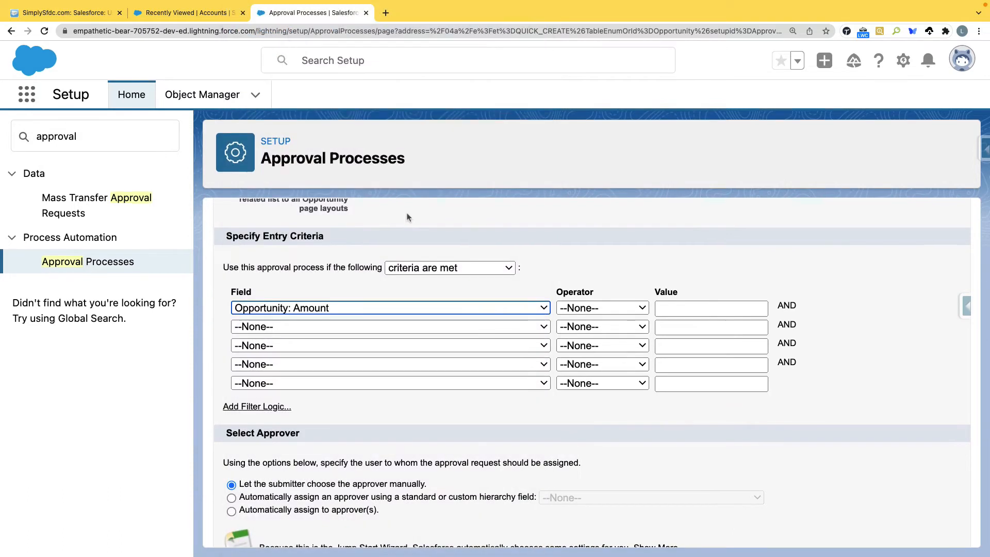
# Step: Make the Amount criterion 'greater or equal' with value 100
pyautogui.click(640, 309)
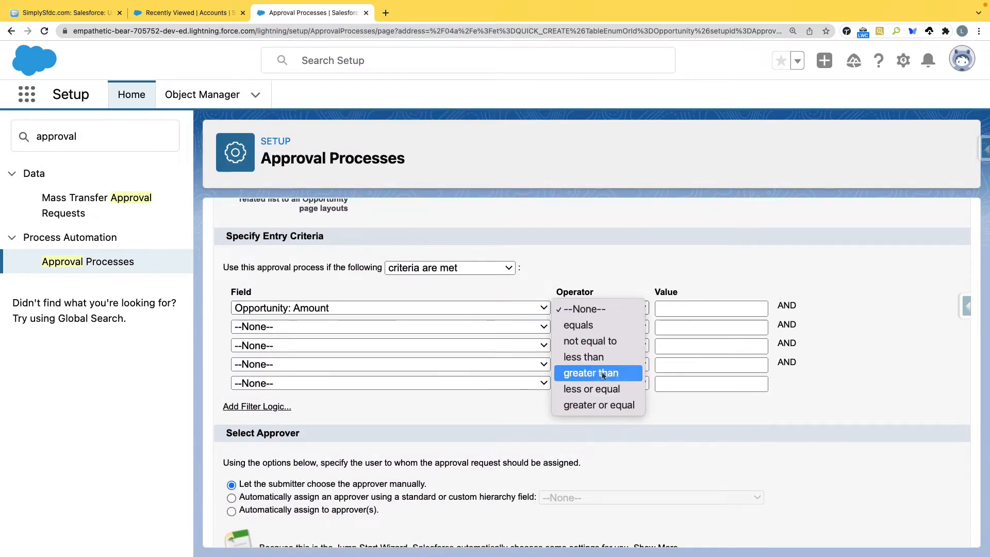
pyautogui.click(613, 406)
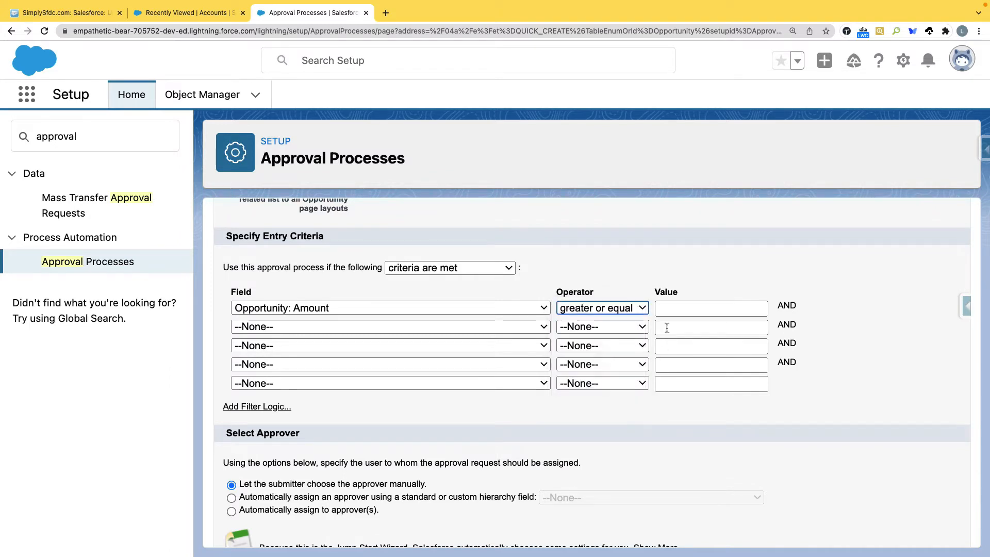
pyautogui.click(673, 309)
pyautogui.write('100')
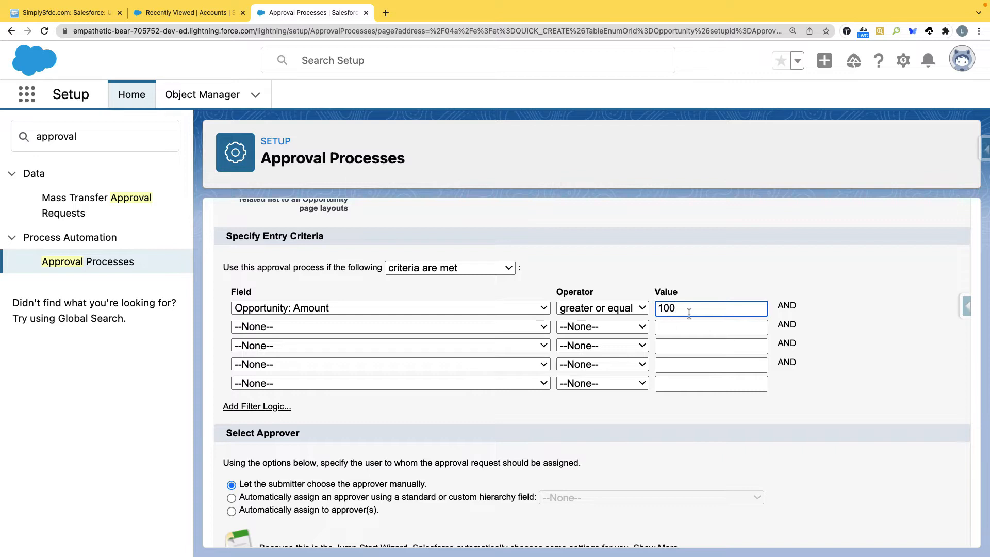
pyautogui.click(706, 272)
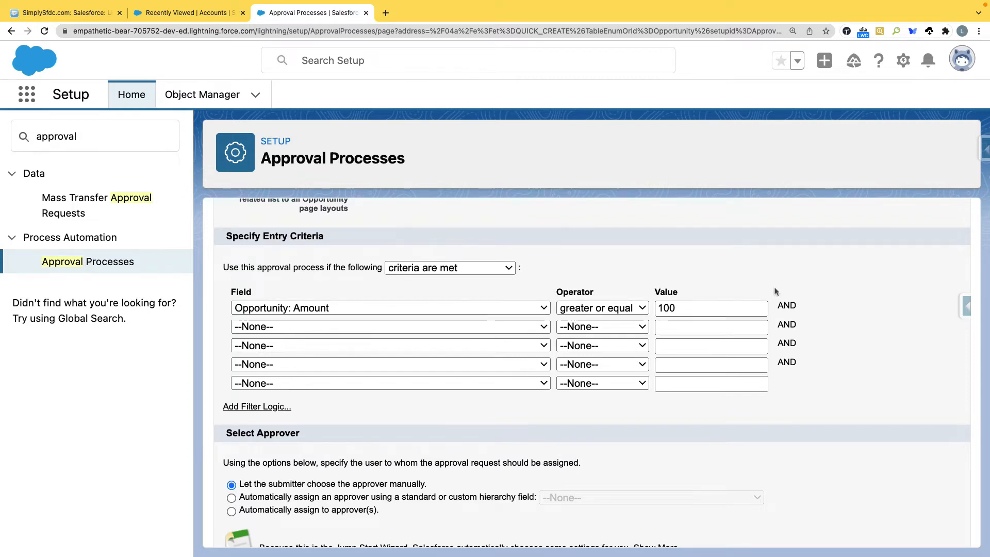
pyautogui.scroll(-3, 777, 293)
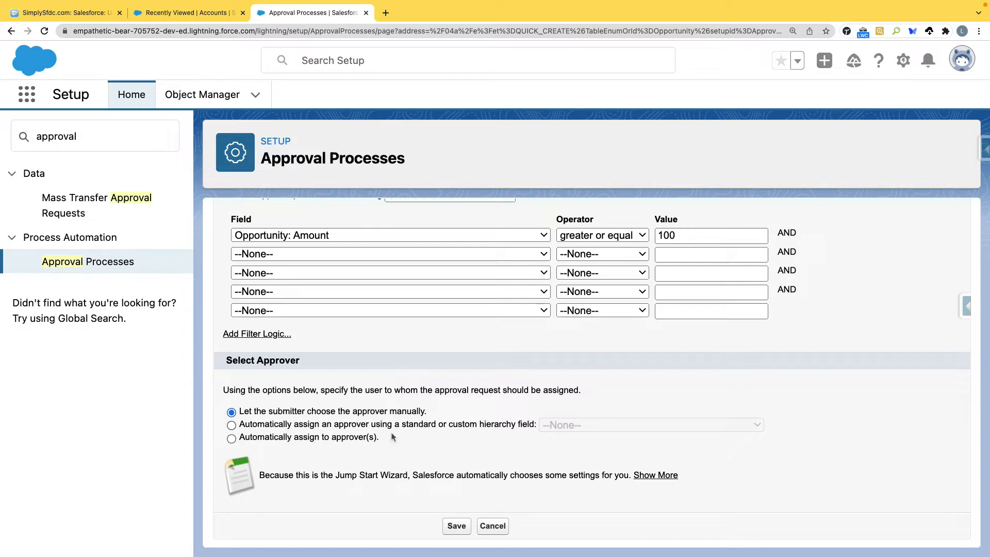
# Step: Open another Setup tab from the gear menu on the Accounts tab
pyautogui.click(179, 7)
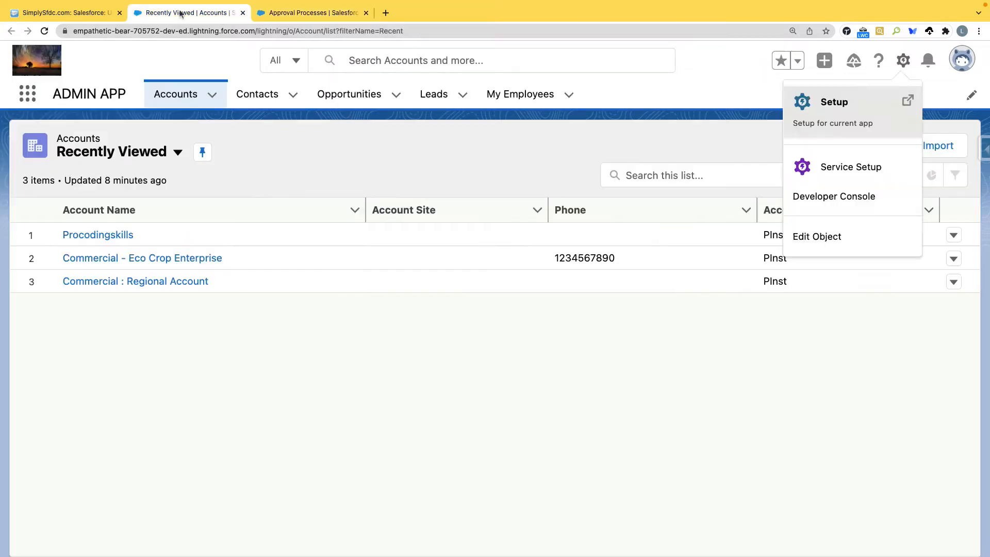
pyautogui.click(902, 63)
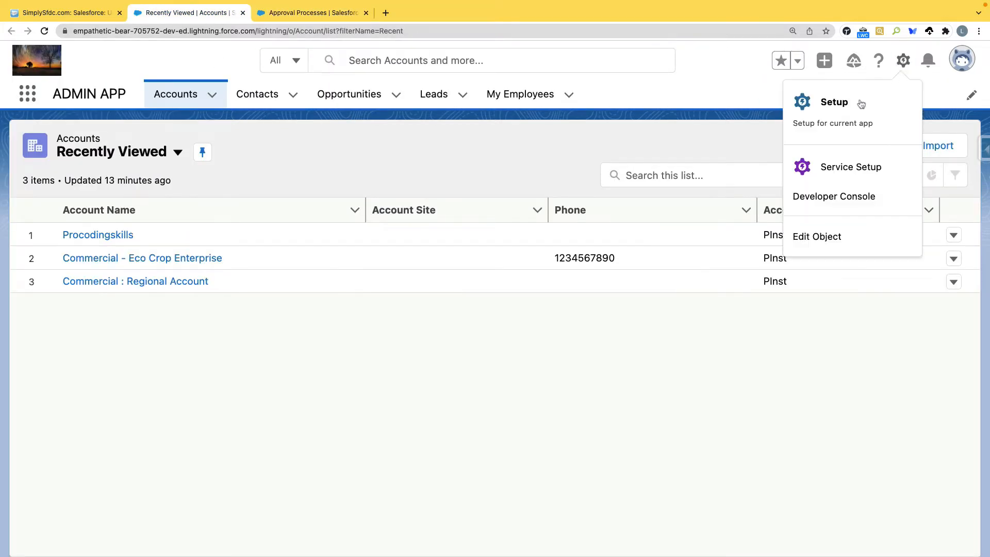
pyautogui.click(859, 103)
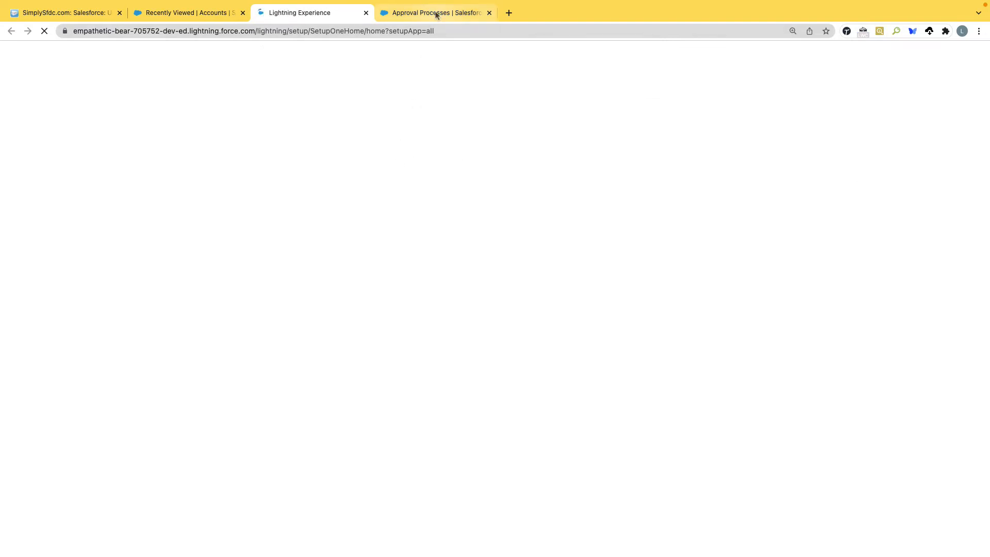
pyautogui.click(437, 13)
pyautogui.click(313, 13)
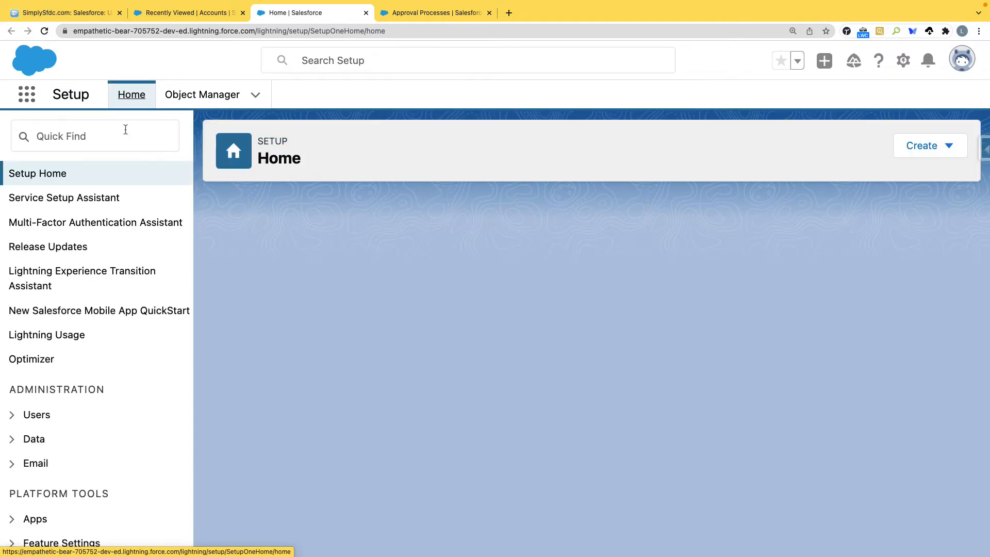
# Step: Search Quick Find for 'Use' and open the Users list
pyautogui.click(126, 129)
pyautogui.write('User')
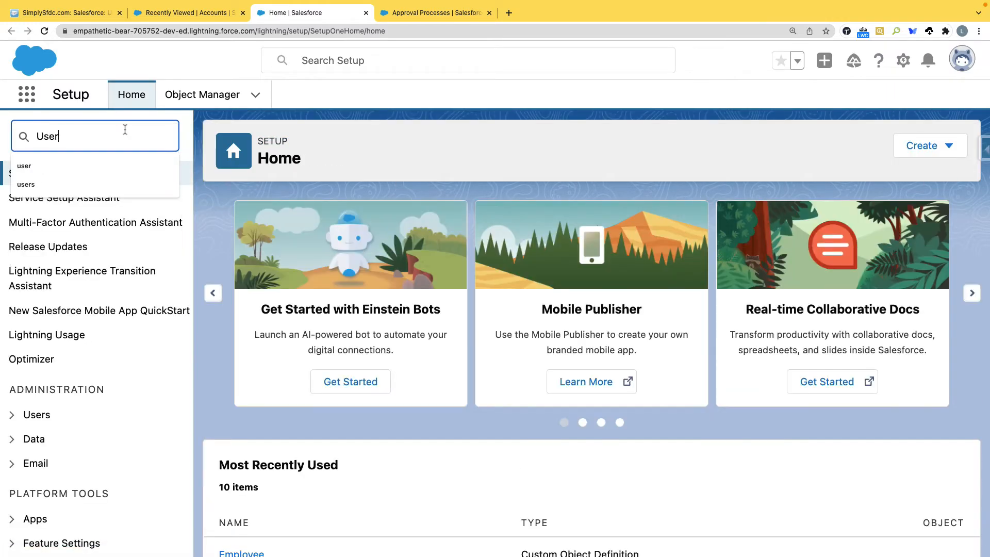
pyautogui.click(59, 368)
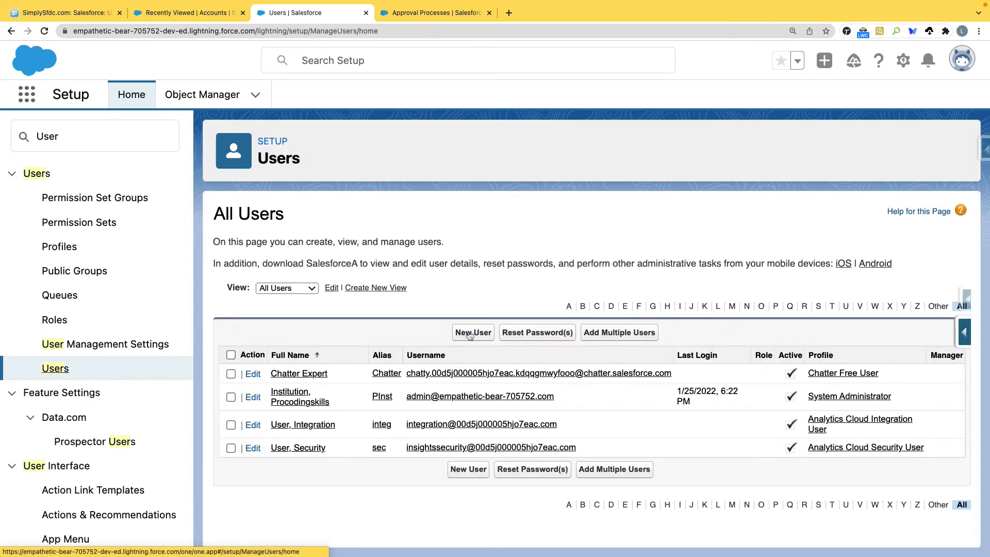
# Step: Start a new user with last name 'Sales Manager' and the user's e-mail, auto-filling the username
pyautogui.click(470, 333)
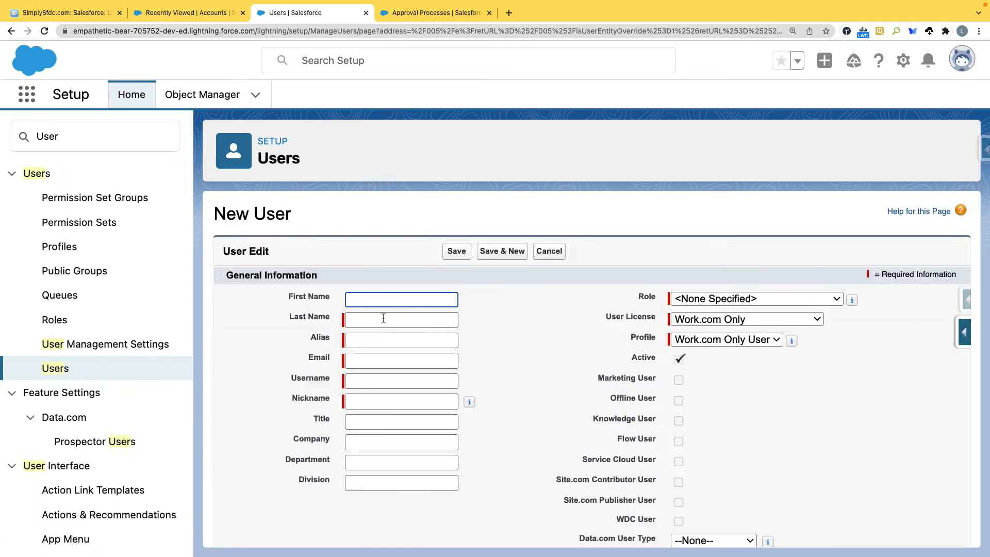
pyautogui.click(384, 318)
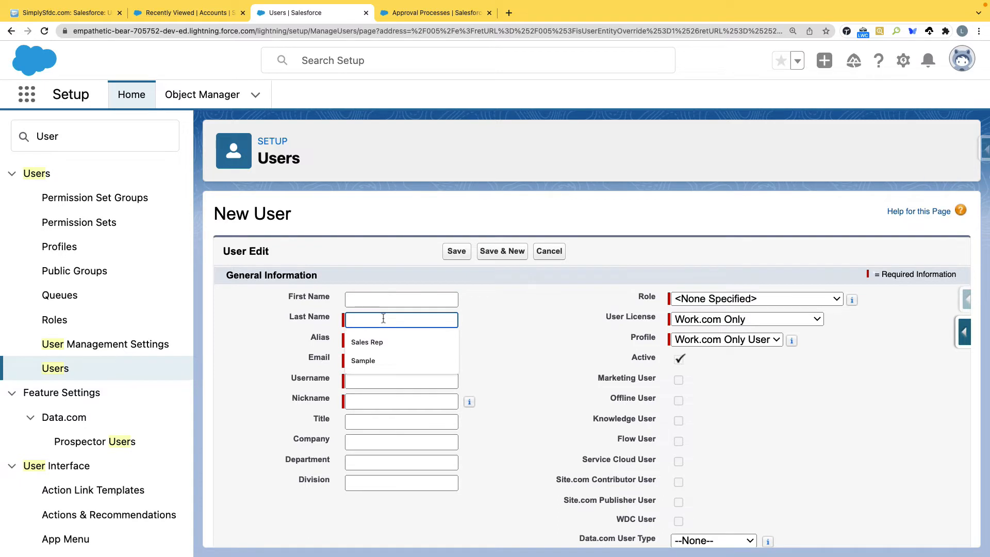
pyautogui.scroll(-1, 383, 318)
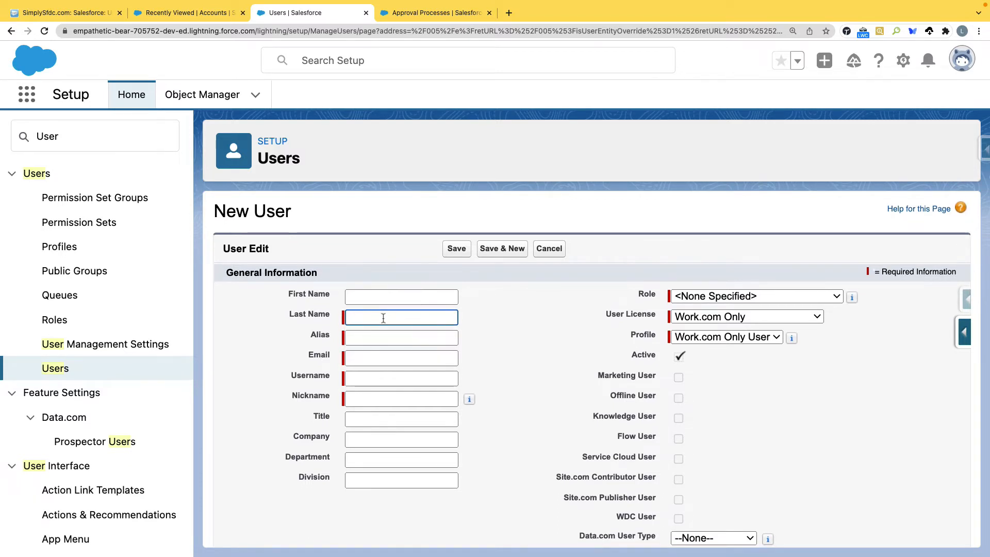
pyautogui.write('Sales Manager')
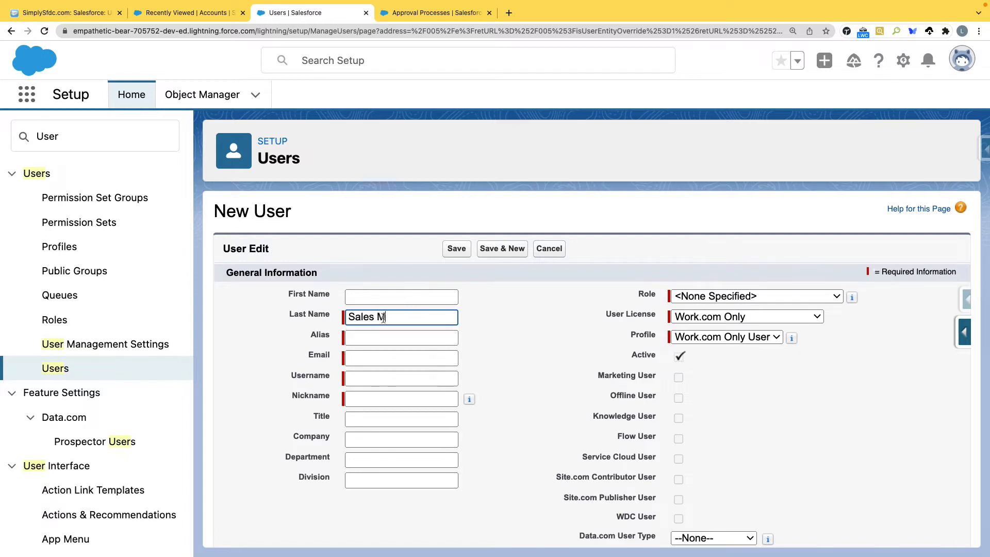
pyautogui.press('Tab')
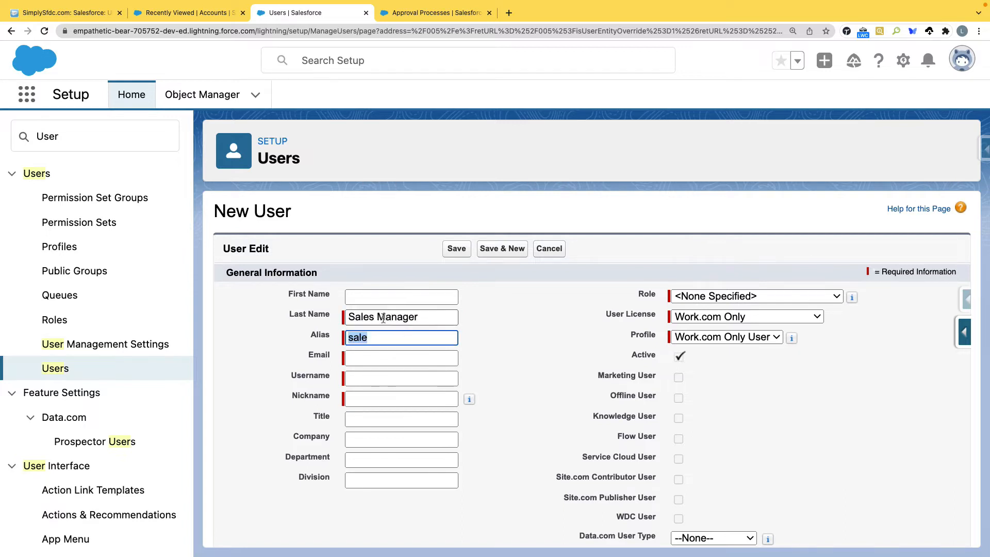
pyautogui.click(393, 358)
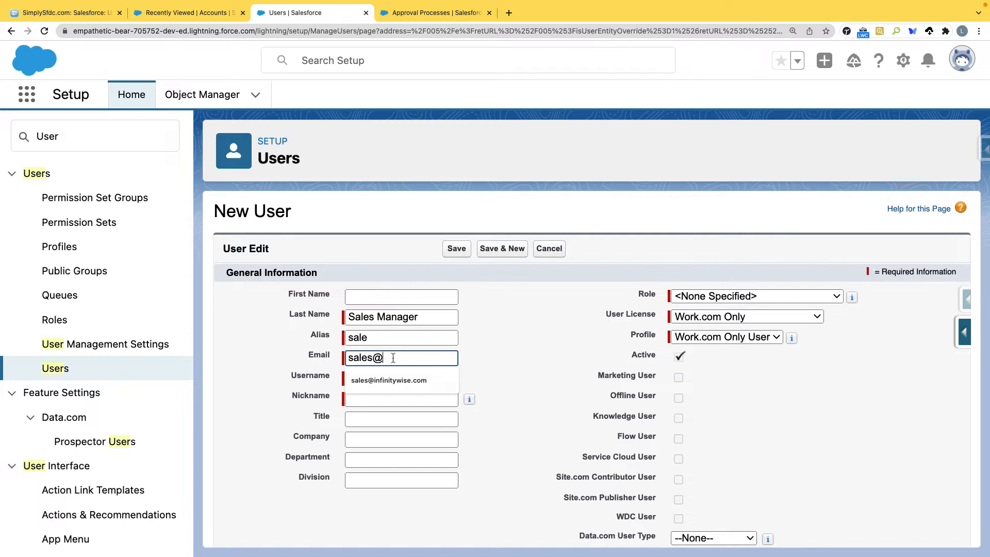
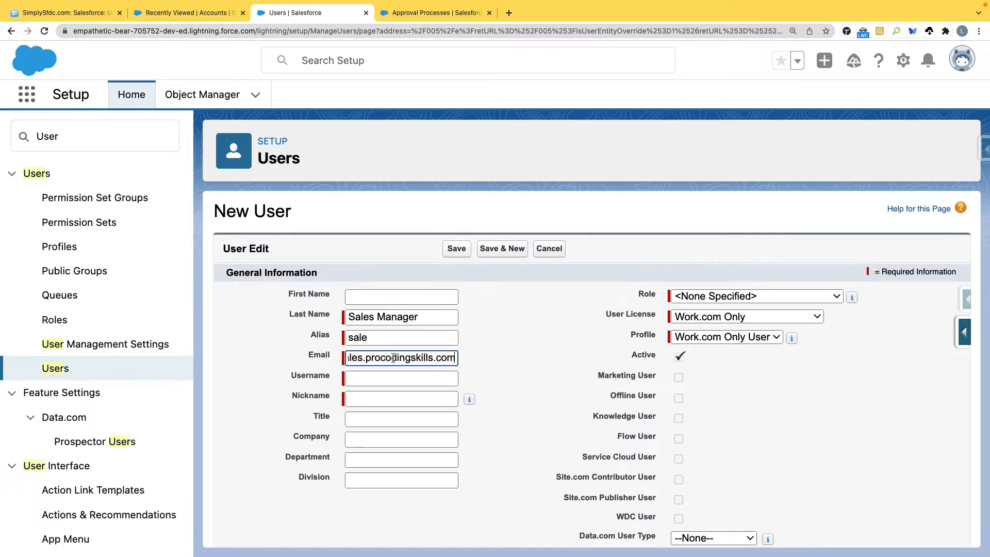
pyautogui.press('Tab')
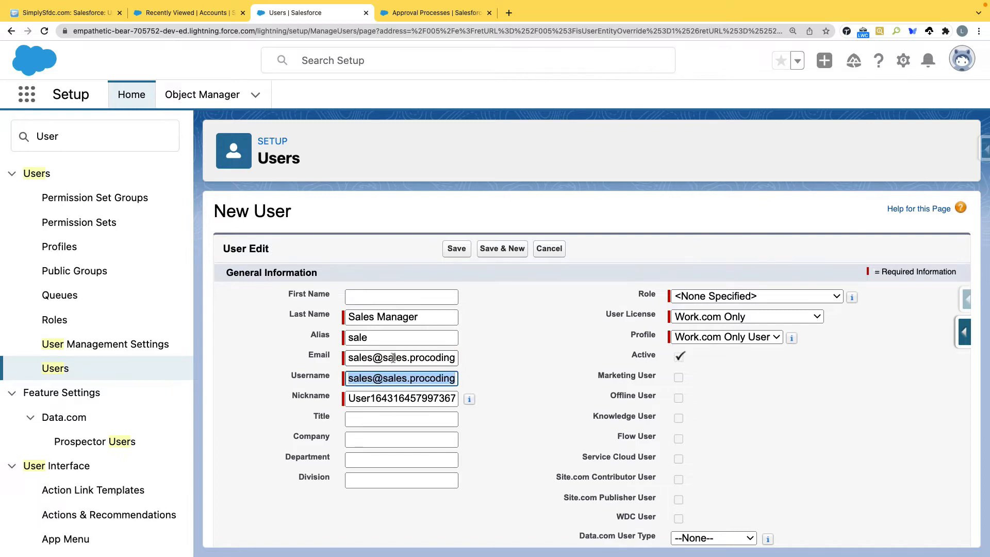
# Step: Set the user's licence to Salesforce and profile to System Administrator
pyautogui.click(791, 317)
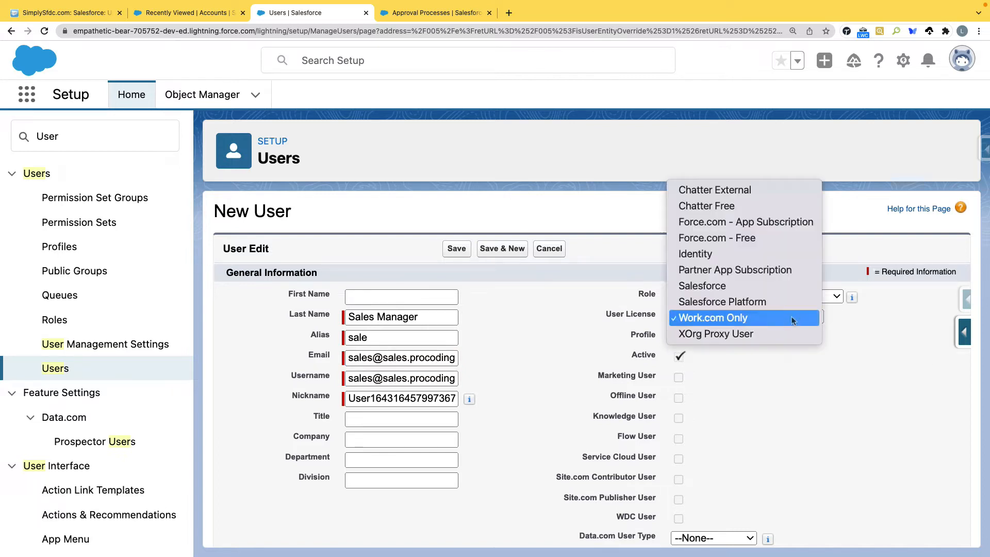
pyautogui.click(698, 287)
pyautogui.click(743, 338)
pyautogui.click(712, 496)
pyautogui.click(735, 341)
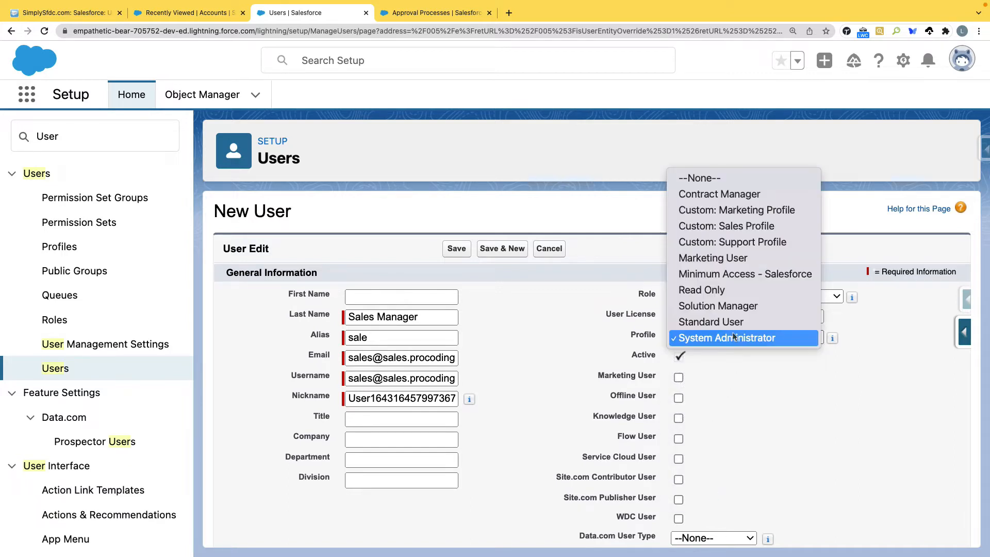
pyautogui.click(747, 338)
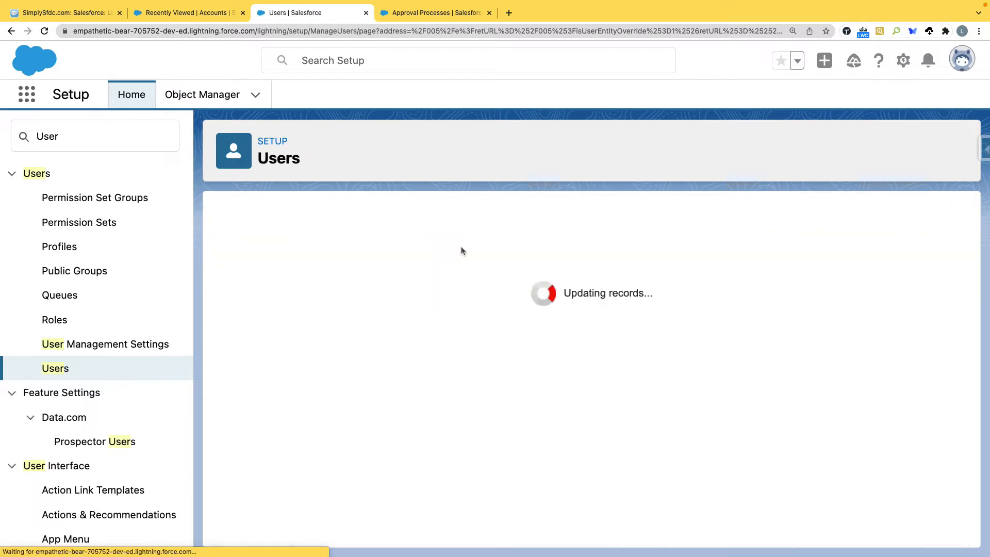
# Step: Review the manual approver option, confirm Sales Manager has no Manager set, then return to the wizard
pyautogui.click(427, 14)
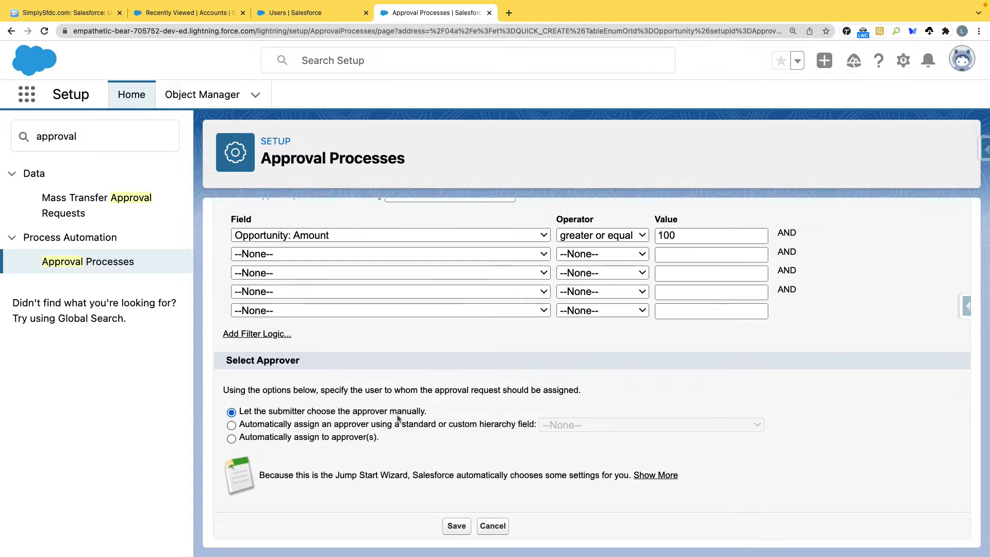
pyautogui.moveTo(429, 412); pyautogui.dragTo(244, 410)
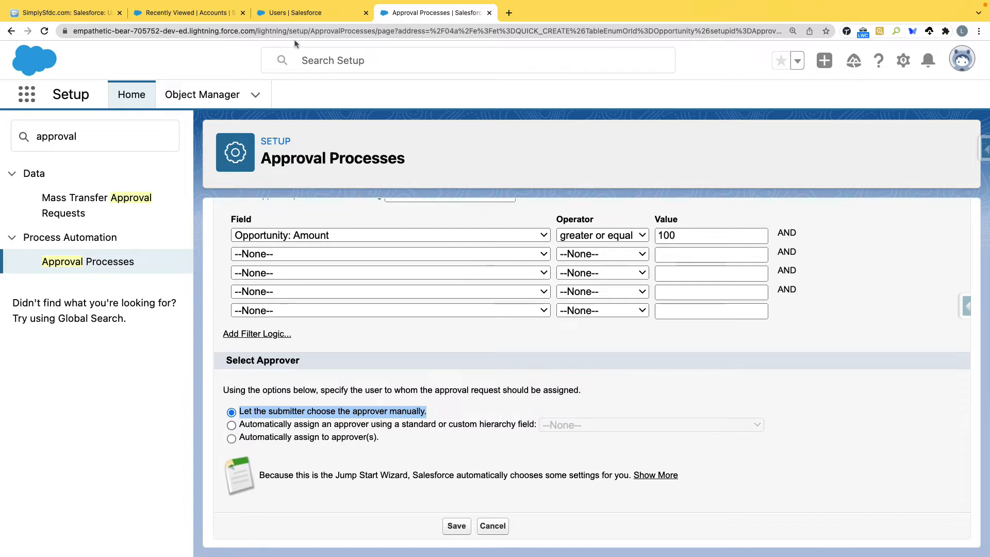
pyautogui.click(281, 12)
pyautogui.scroll(-3, 362, 321)
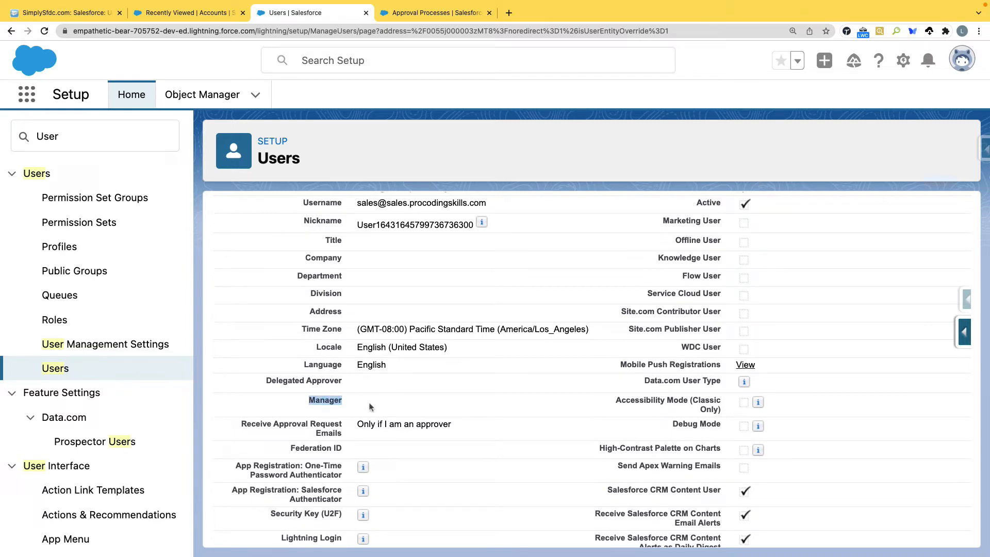
pyautogui.click(422, 14)
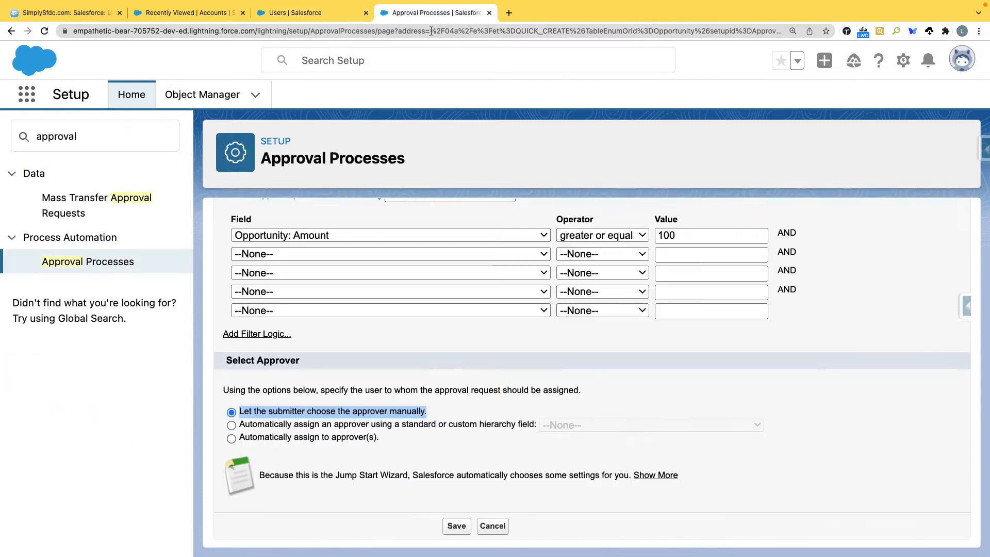
# Step: Try assigning the approver via the Manager hierarchy field, then switch to automatic assignment
pyautogui.click(364, 428)
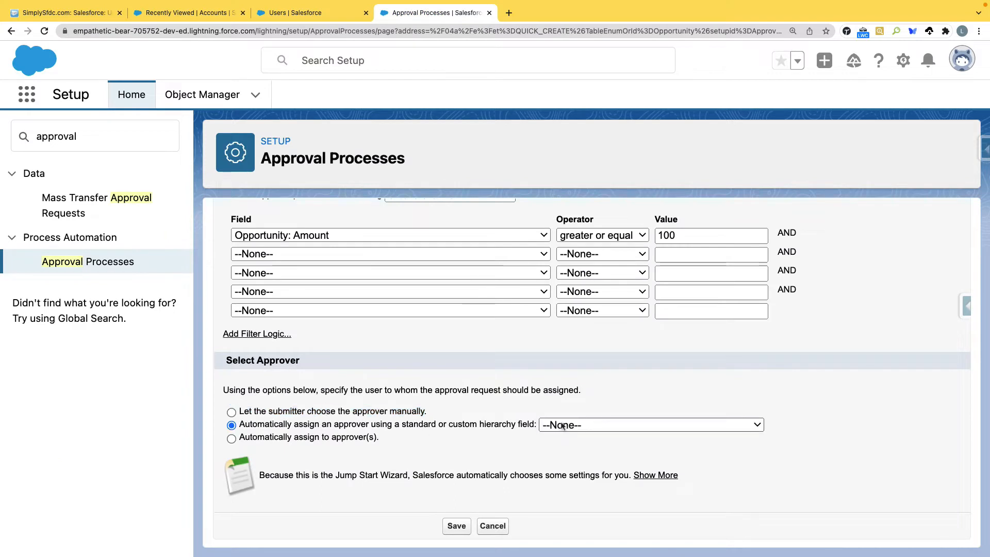
pyautogui.click(565, 425)
pyautogui.click(574, 458)
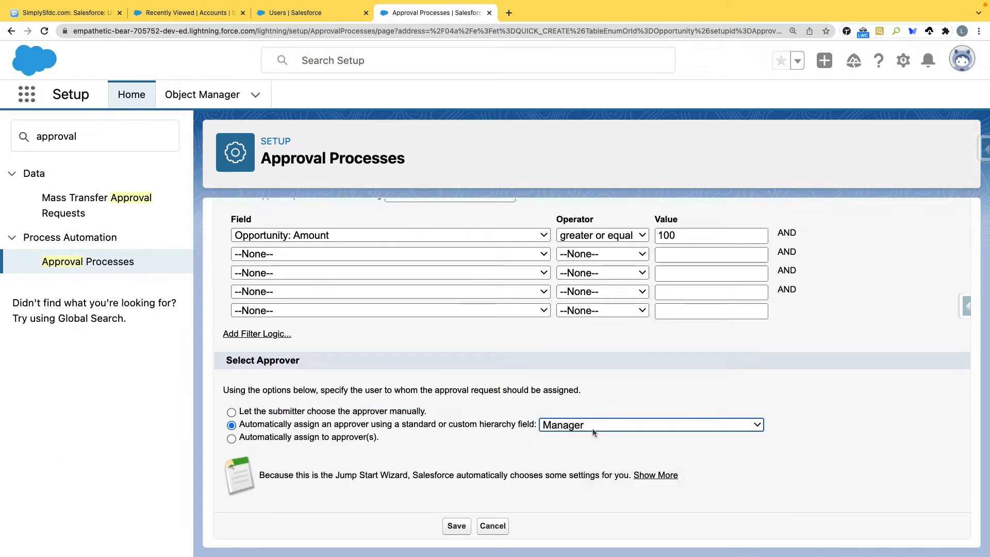
pyautogui.click(290, 416)
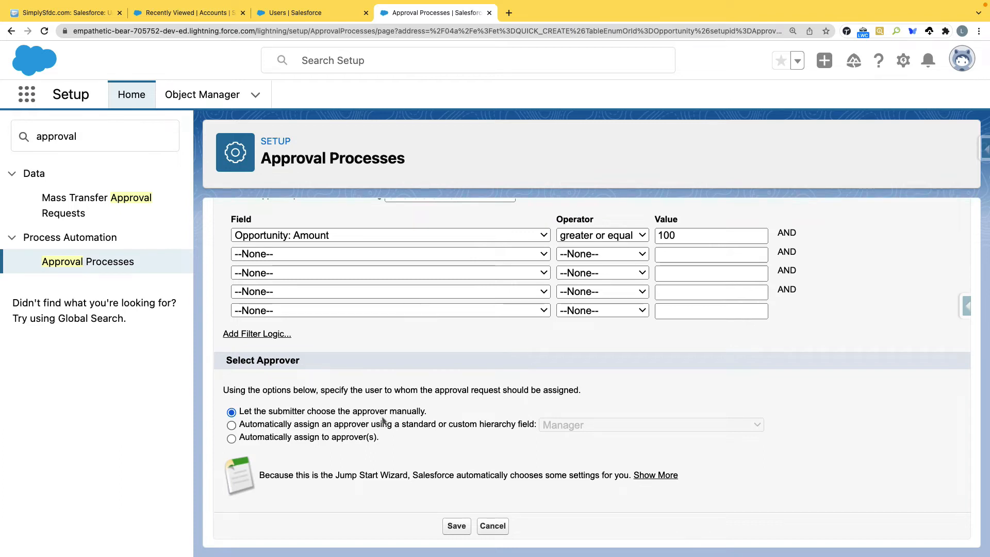
pyautogui.click(297, 439)
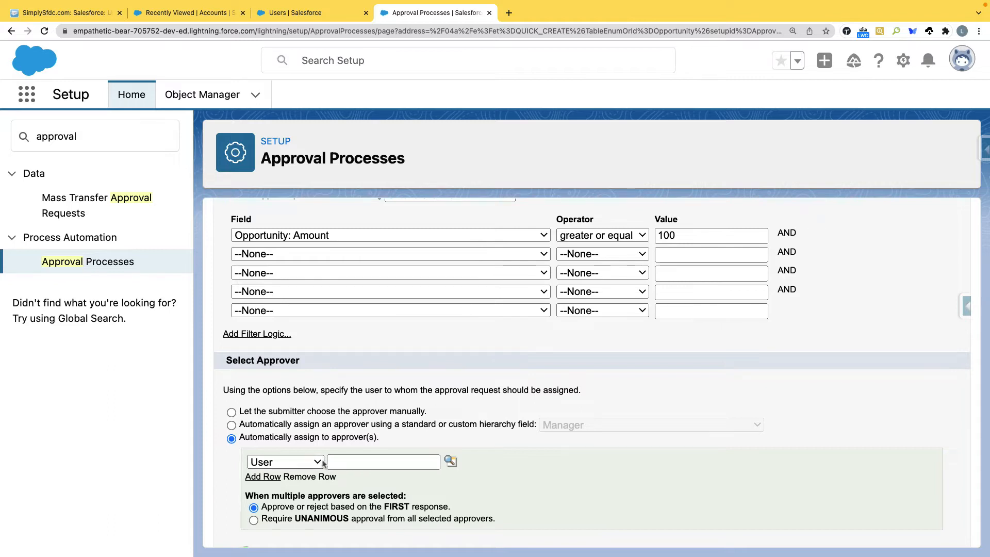
# Step: Compare Related User and User approver types, then save with the submitter choosing the approver manually
pyautogui.click(318, 462)
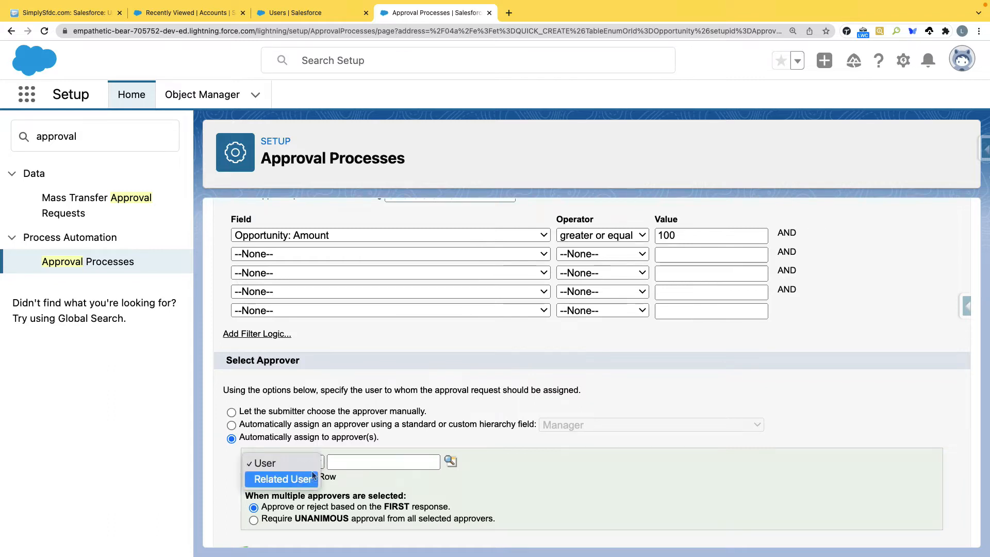
pyautogui.click(444, 480)
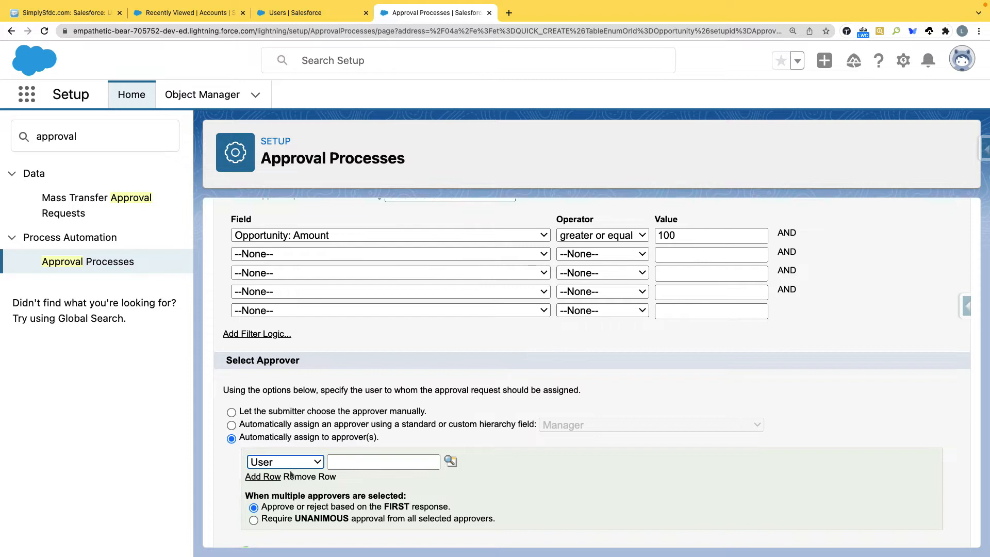
pyautogui.click(316, 462)
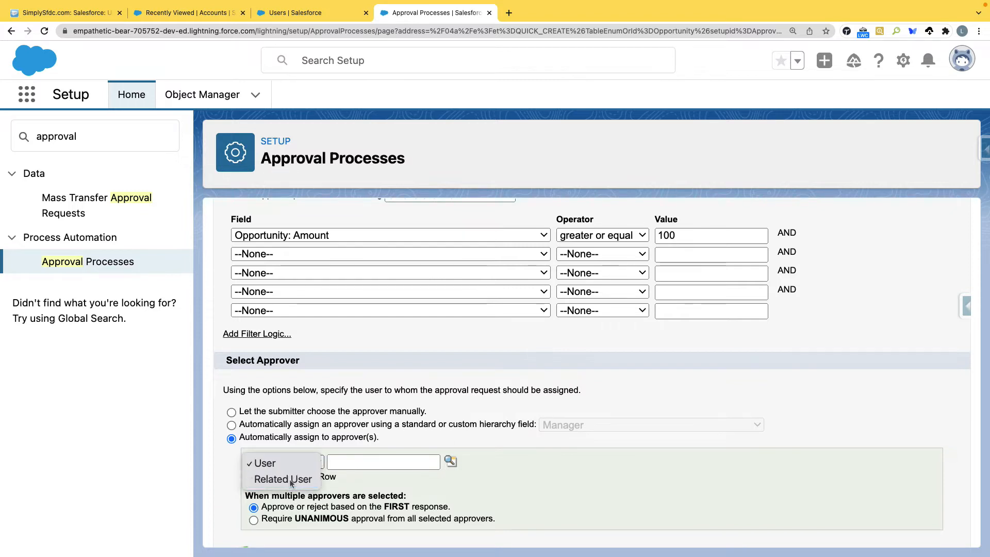
pyautogui.click(299, 475)
pyautogui.click(379, 461)
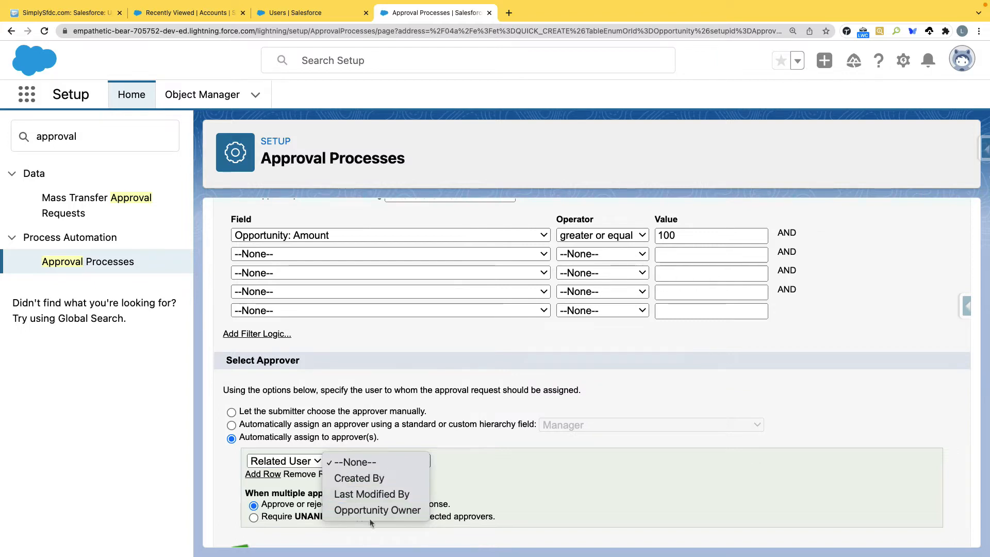
pyautogui.click(306, 465)
pyautogui.click(305, 465)
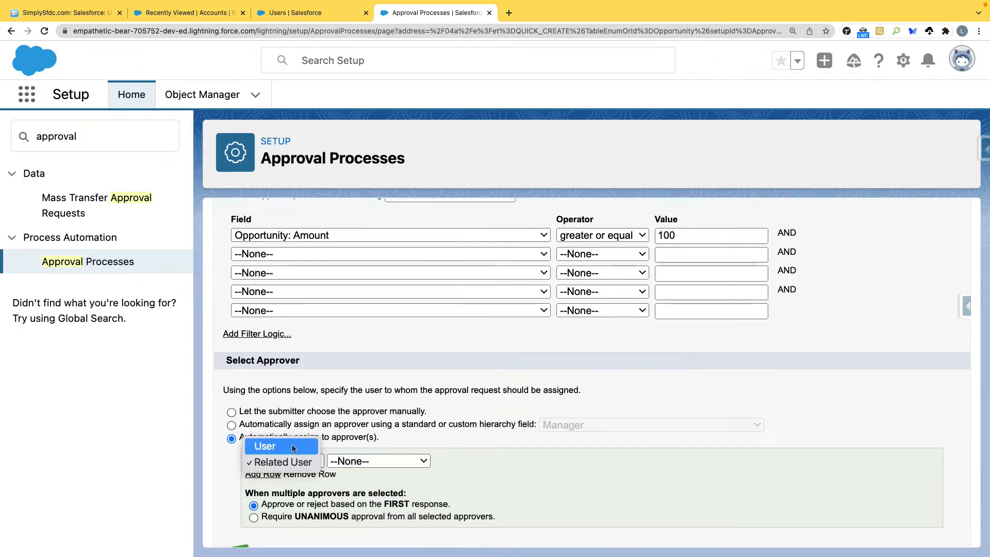
pyautogui.click(266, 444)
pyautogui.click(239, 412)
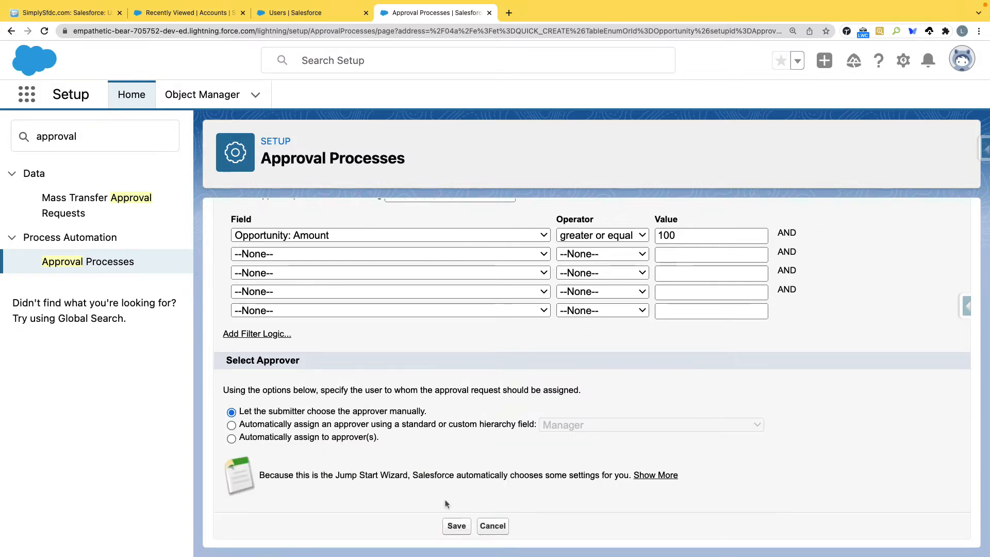
pyautogui.click(457, 526)
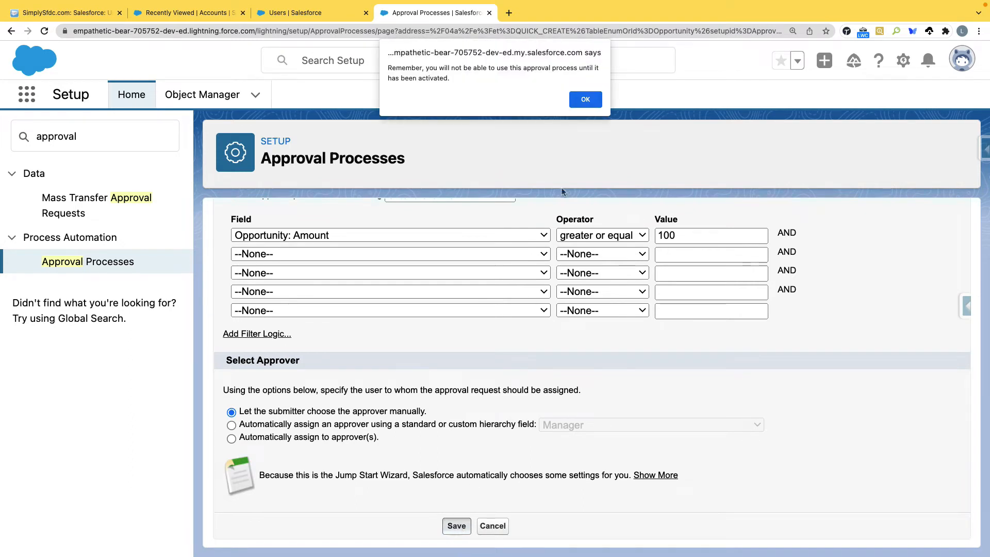
# Step: Dismiss the activation reminder and open the Discount Opportunities detail page
pyautogui.click(586, 100)
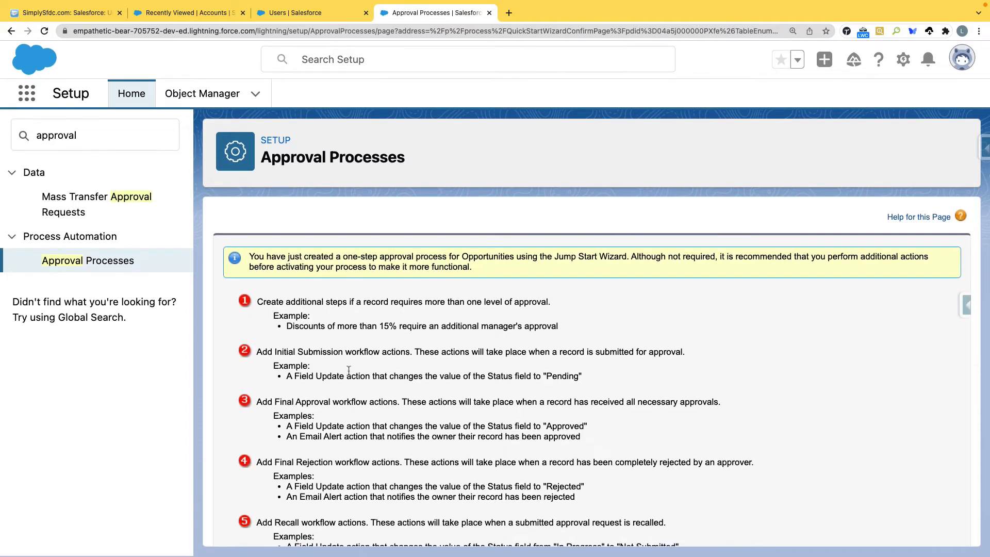
pyautogui.scroll(-2, 348, 370)
pyautogui.click(471, 526)
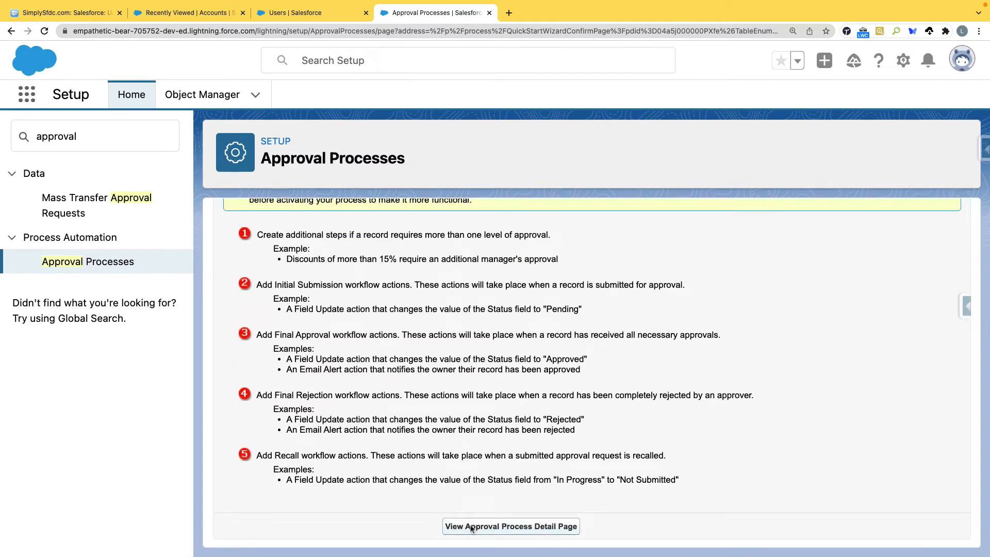
# Step: Review the Initial Submission, Approval Steps, Final Approval and Final Rejection sections
pyautogui.scroll(-5, 224, 261)
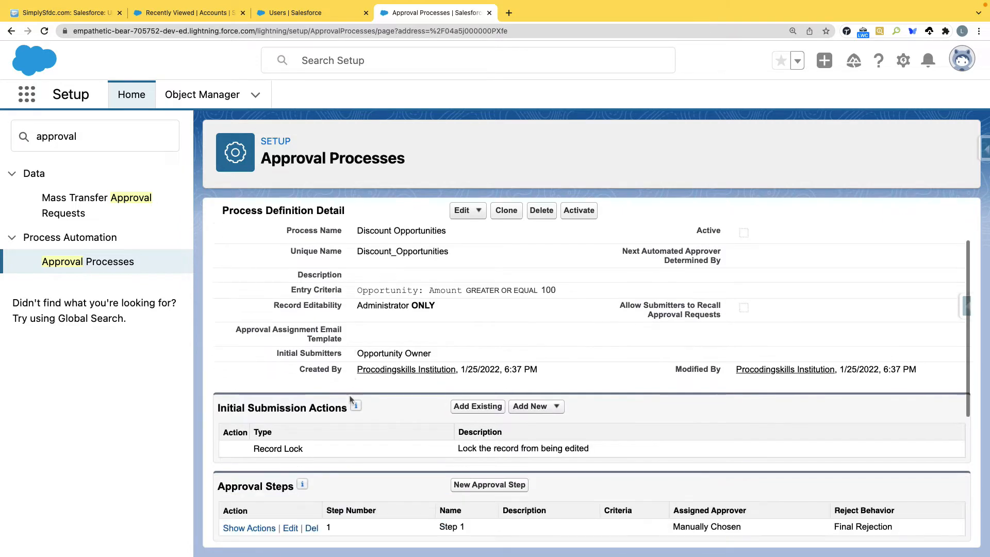
pyautogui.moveTo(217, 245); pyautogui.dragTo(361, 246)
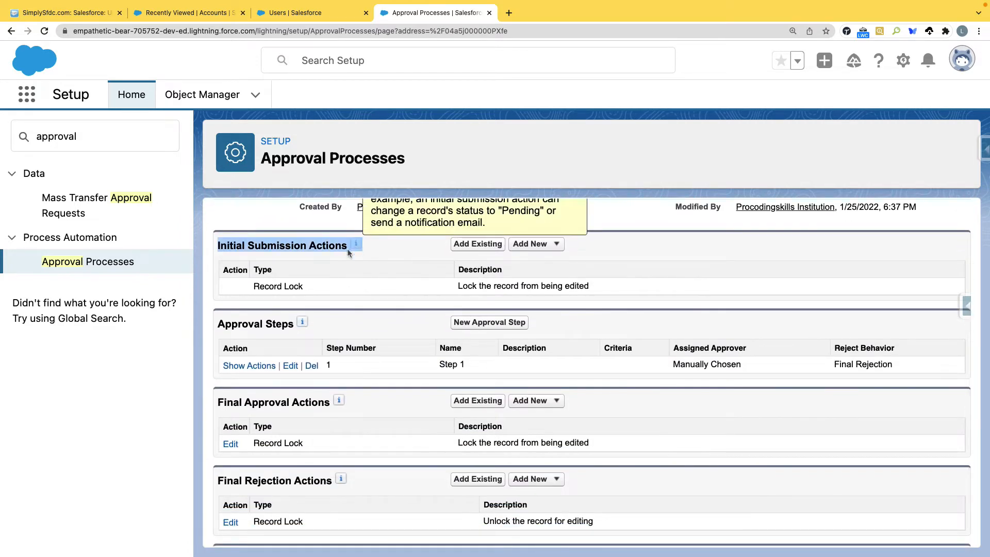
pyautogui.moveTo(217, 324); pyautogui.dragTo(296, 329)
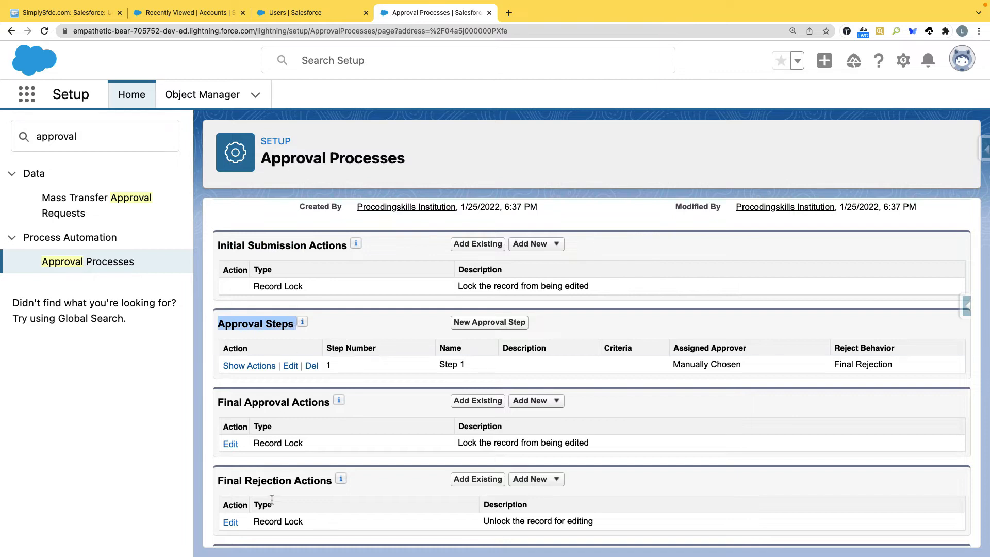
pyautogui.moveTo(217, 402); pyautogui.dragTo(335, 402)
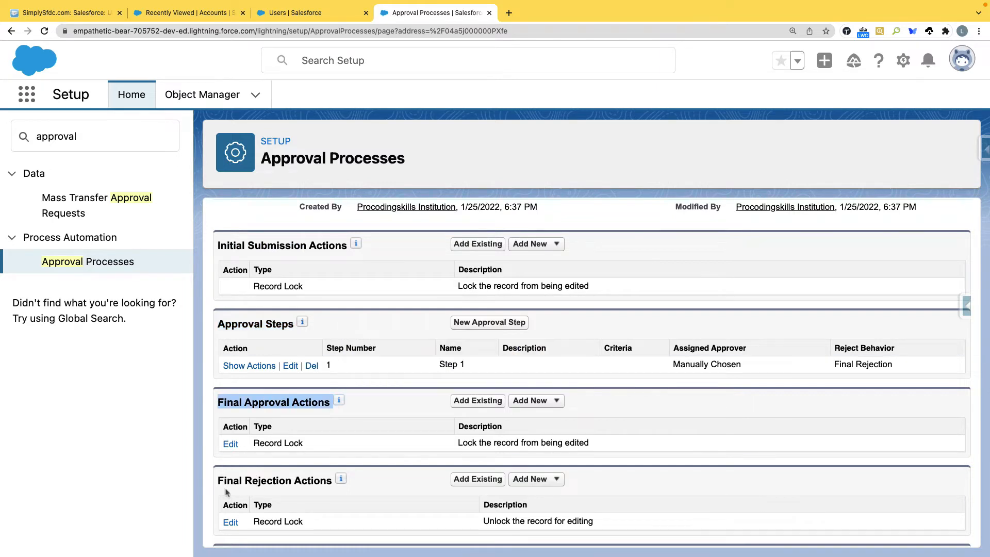
pyautogui.moveTo(218, 480); pyautogui.dragTo(324, 485)
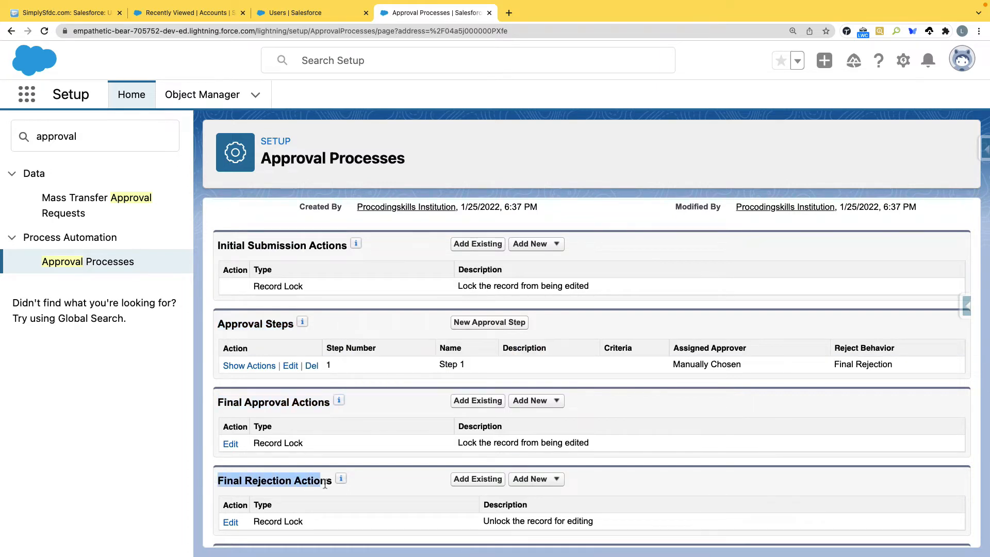
pyautogui.click(390, 461)
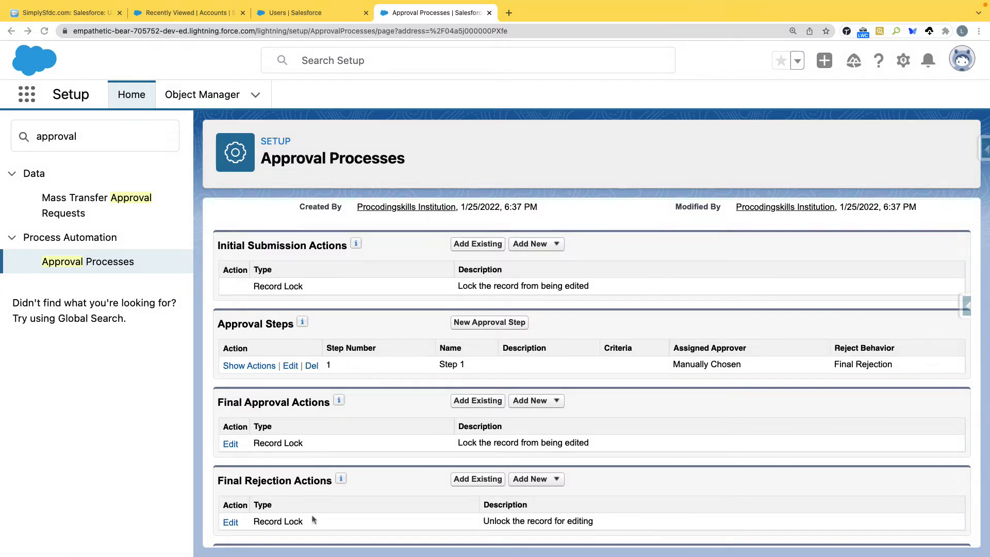
# Step: Cancel the Final Rejection record lock edit, then open the Procodingskills account from Recently Viewed Accounts
pyautogui.scroll(-3, 434, 469)
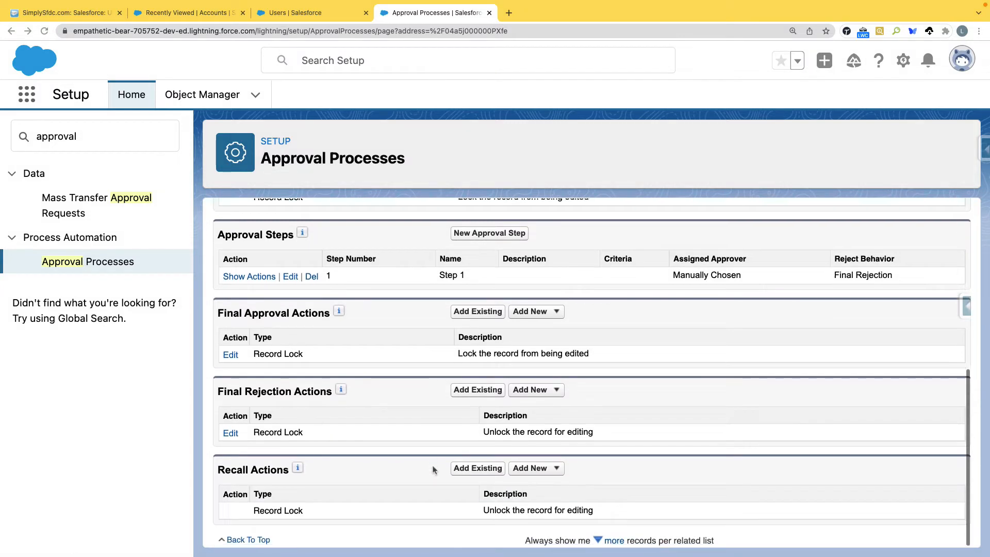
pyautogui.click(232, 433)
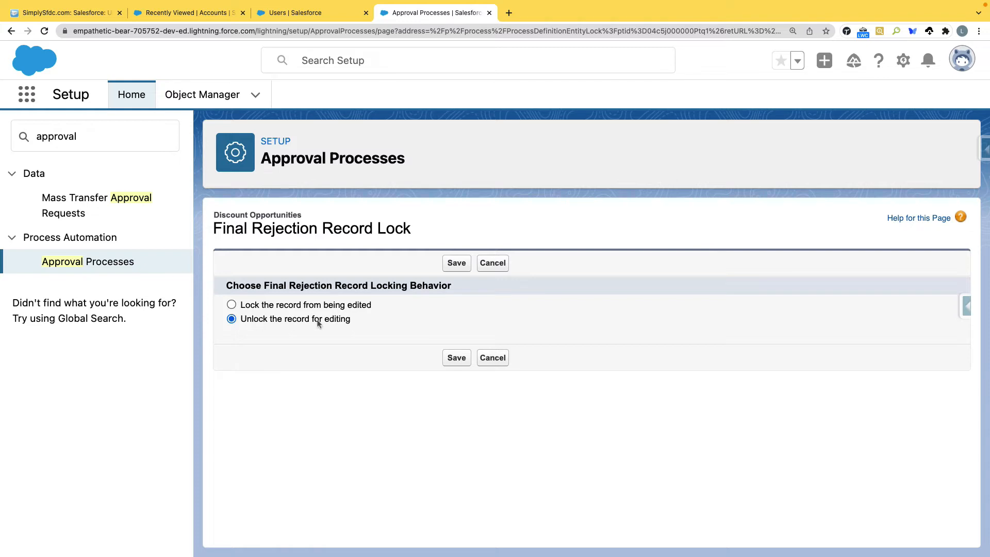
pyautogui.click(492, 263)
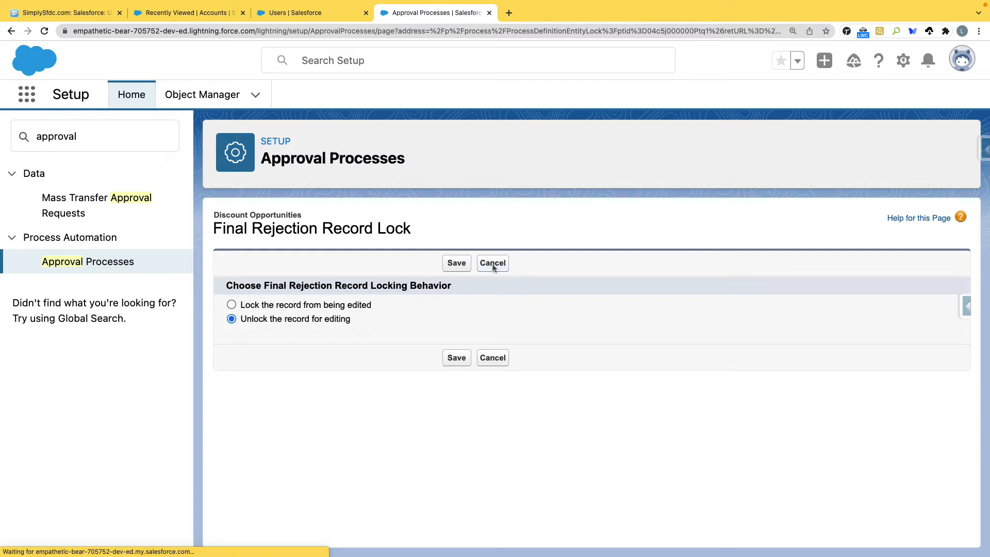
pyautogui.click(170, 16)
pyautogui.click(115, 236)
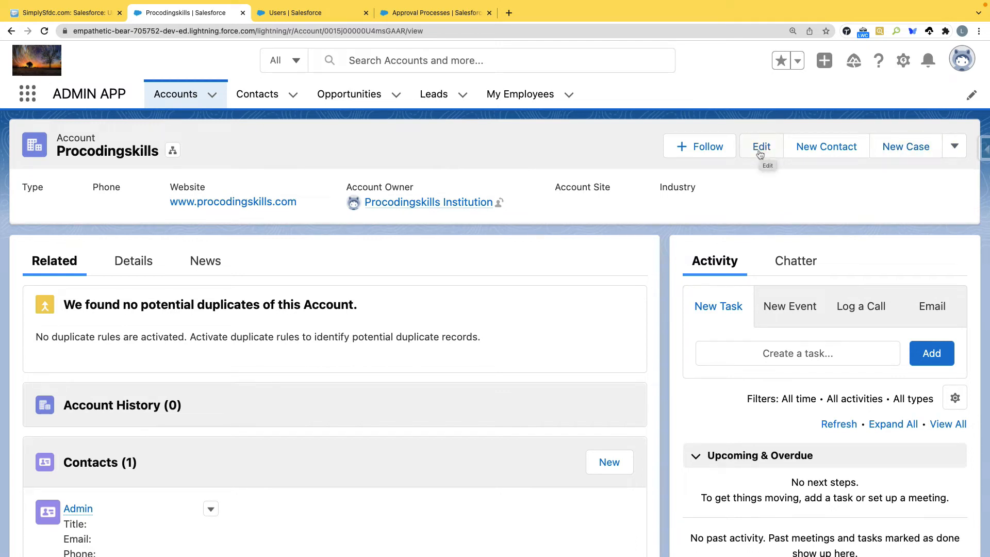
# Step: Return to the Discount Opportunities approval process and point out its Recall Actions section
pyautogui.click(422, 15)
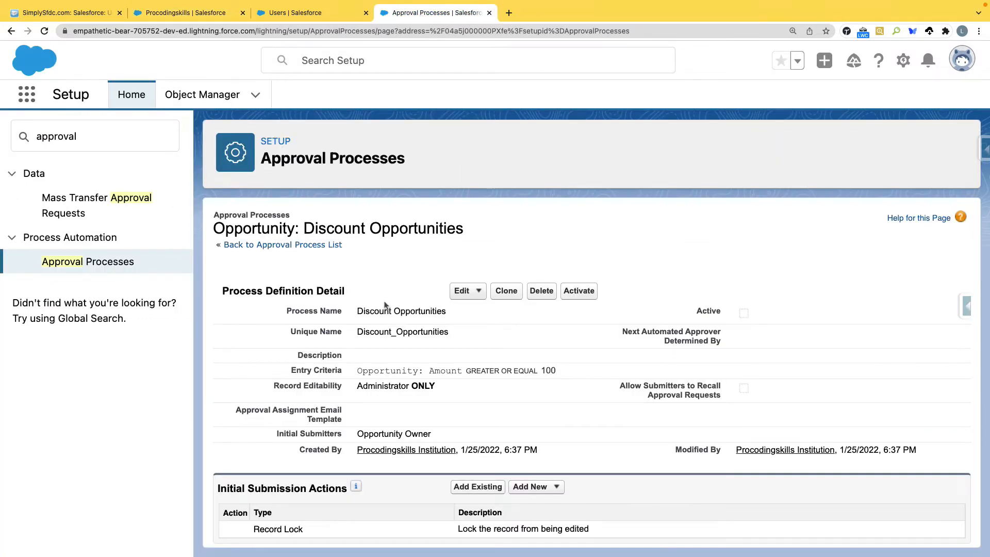
pyautogui.scroll(-3, 384, 305)
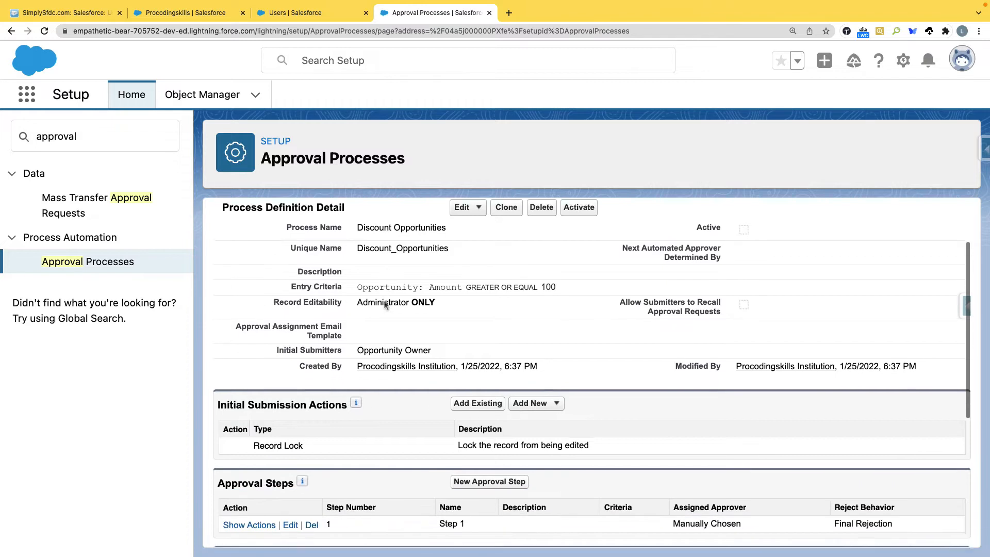
pyautogui.scroll(-3, 384, 305)
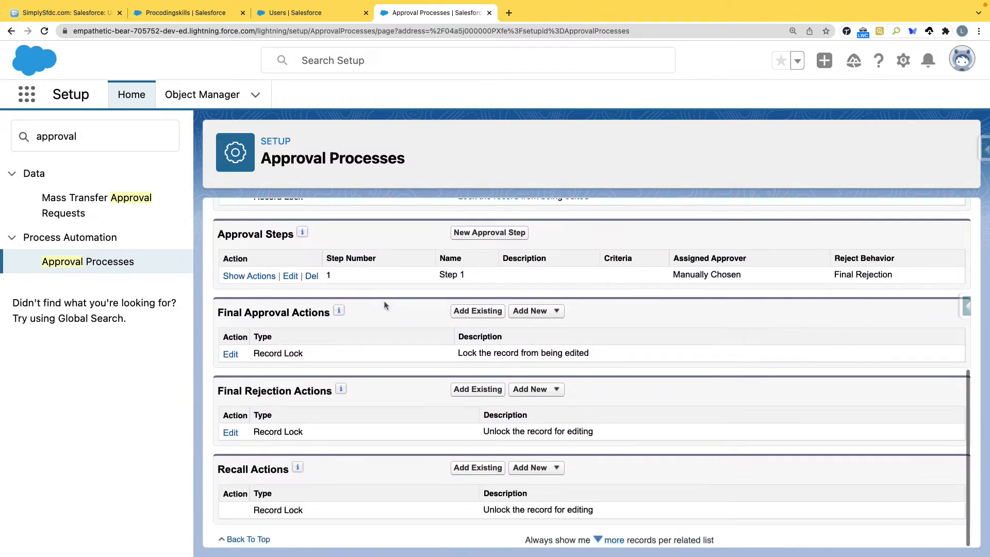
pyautogui.moveTo(296, 467)
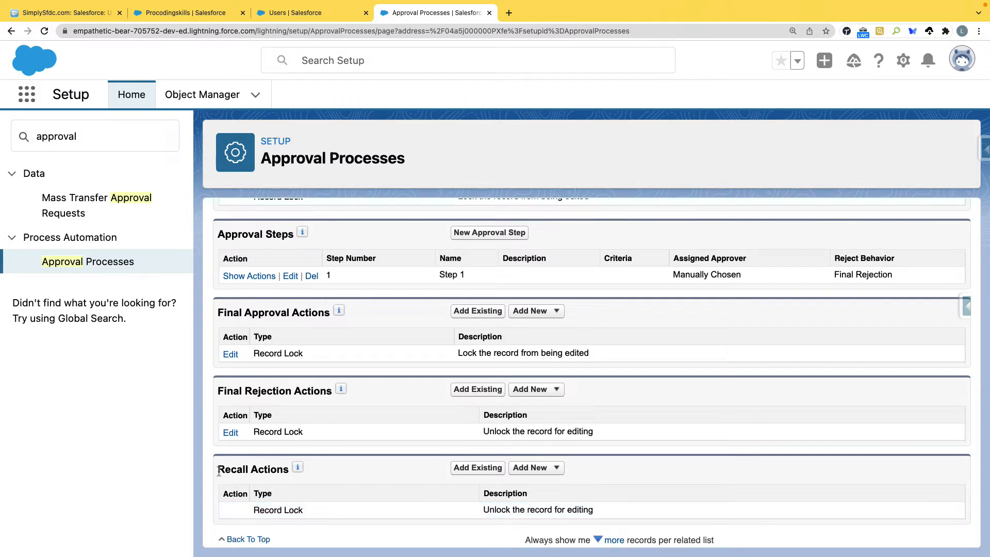
pyautogui.moveTo(219, 469); pyautogui.dragTo(286, 471)
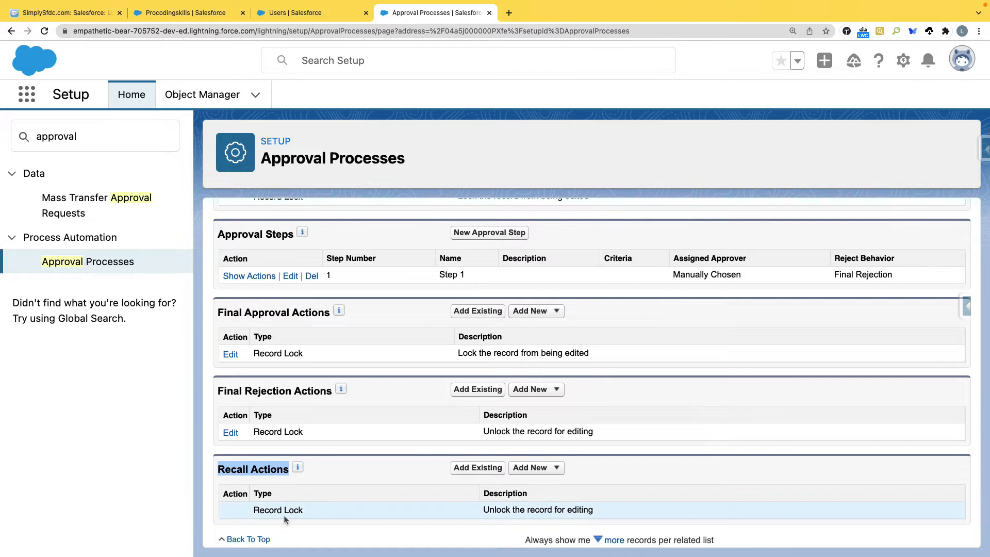
# Step: Review the initial submission, final approval and final rejection action types, ending at Process Definition Detail
pyautogui.scroll(3, 410, 401)
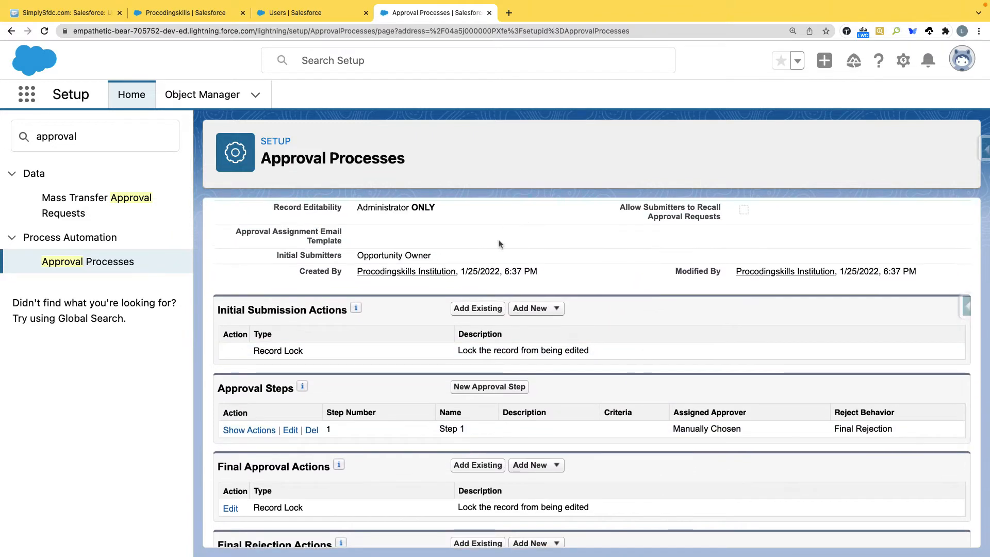
pyautogui.scroll(-3, 498, 243)
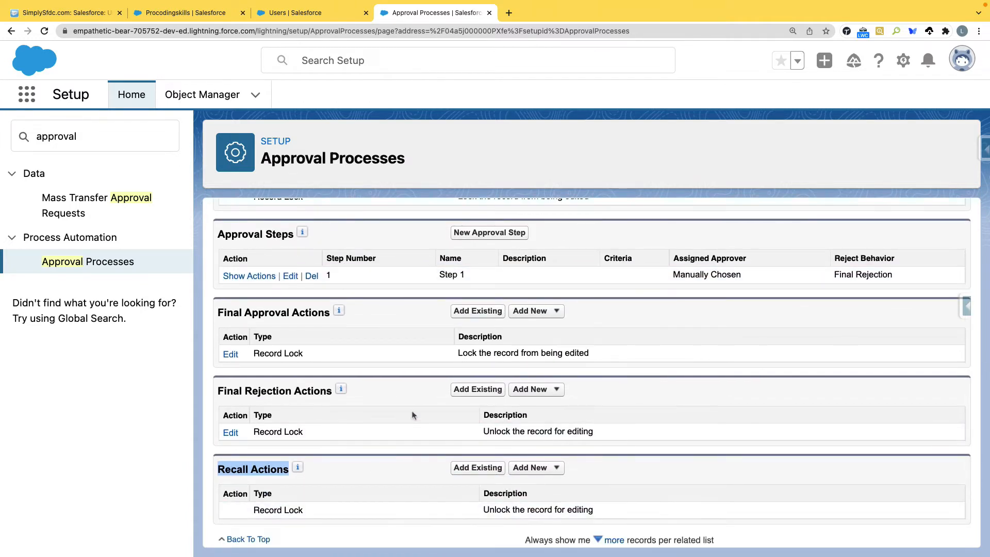
pyautogui.scroll(3, 413, 417)
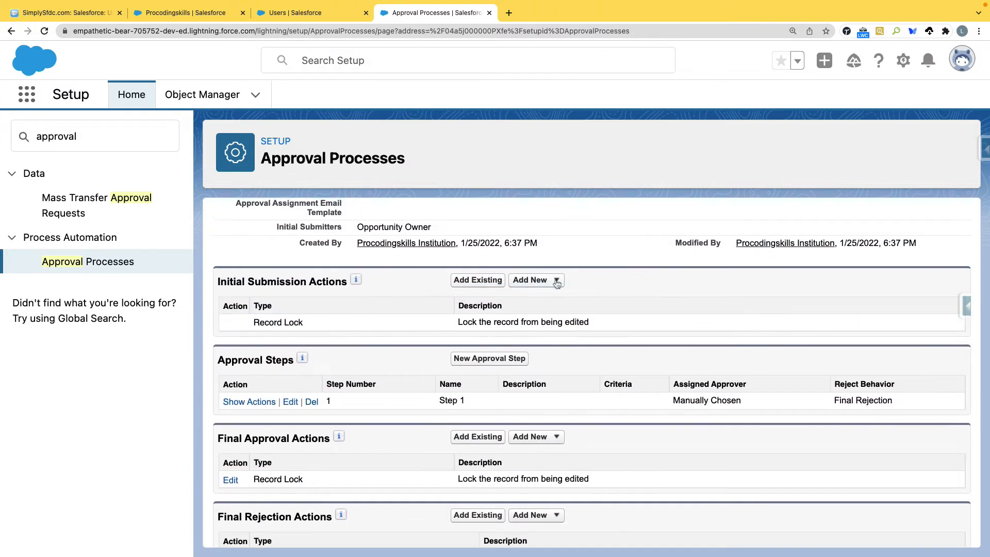
pyautogui.click(555, 280)
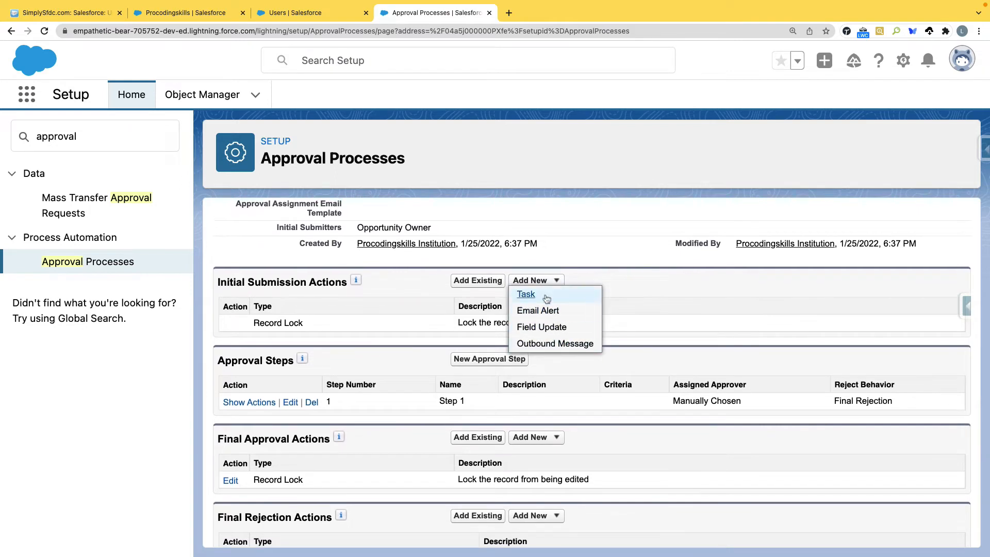
pyautogui.scroll(1, 548, 325)
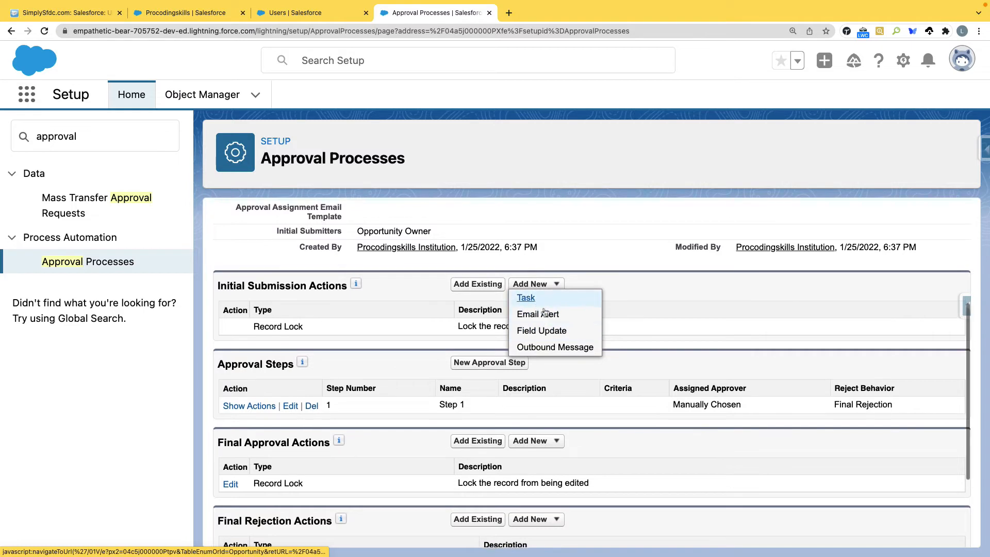
pyautogui.scroll(1, 552, 351)
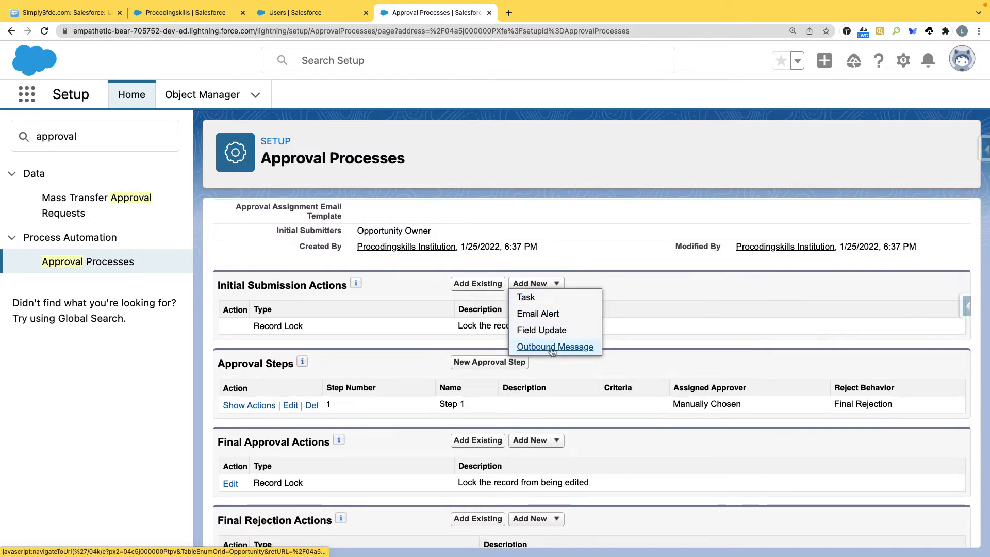
pyautogui.scroll(-1, 552, 350)
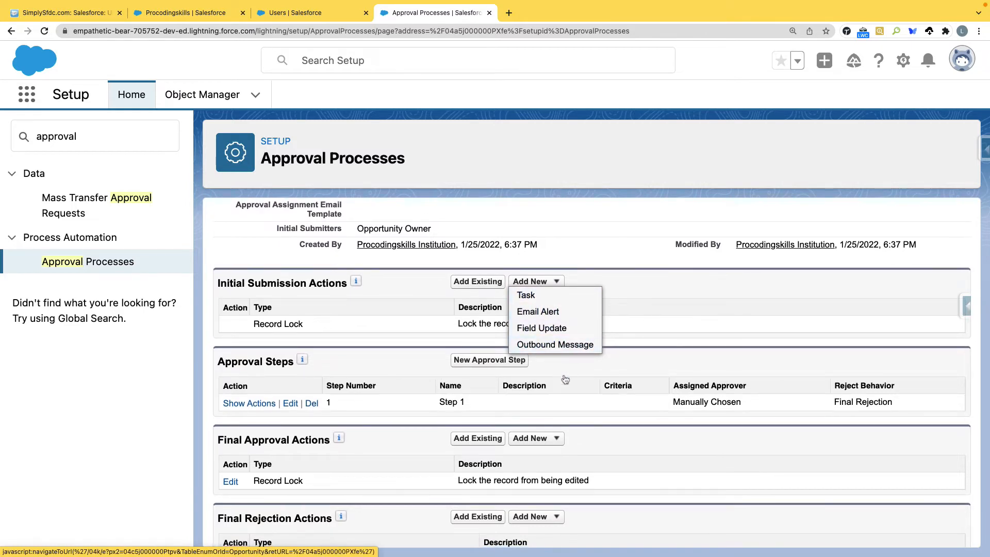
pyautogui.click(554, 445)
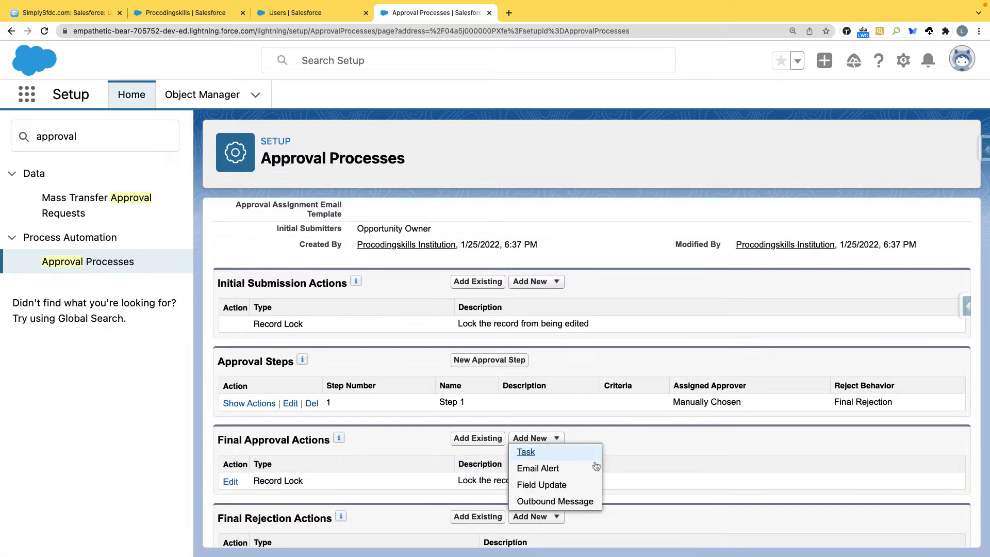
pyautogui.scroll(-3, 625, 475)
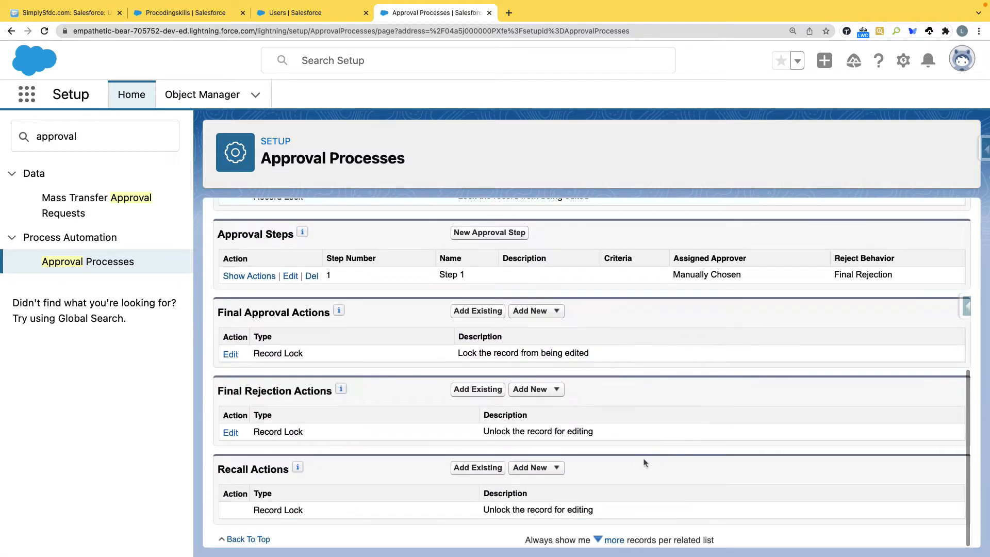
pyautogui.click(546, 395)
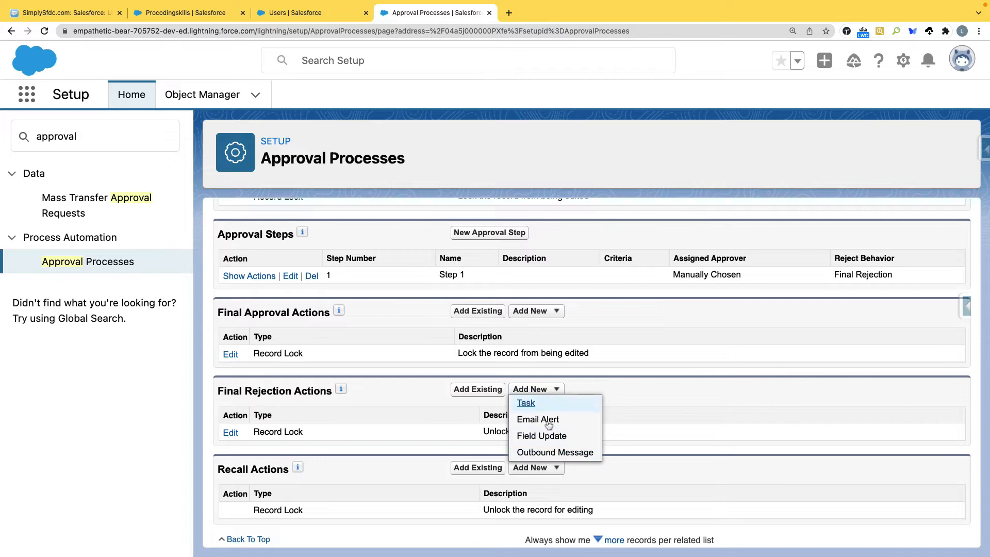
pyautogui.scroll(2, 349, 350)
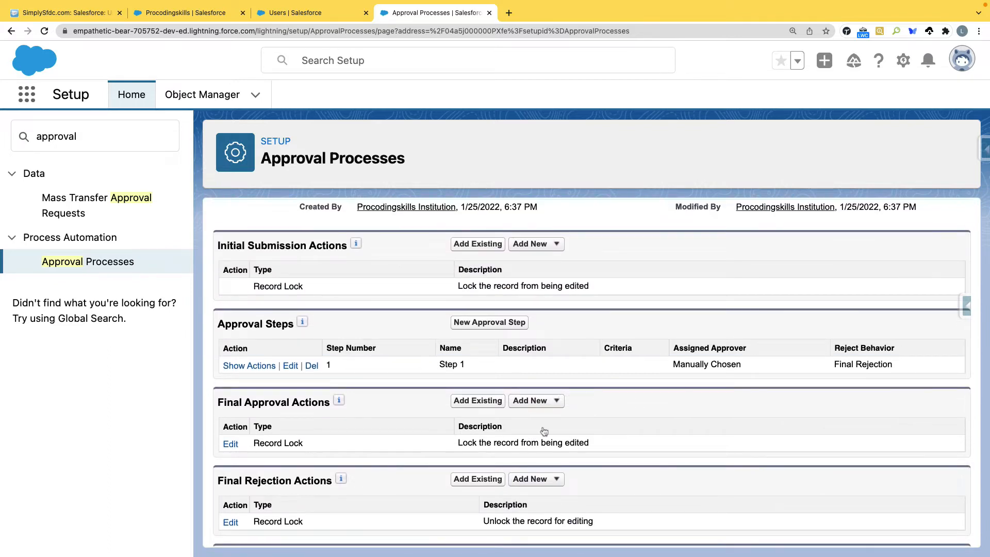
pyautogui.scroll(5, 398, 395)
pyautogui.scroll(-3, 398, 395)
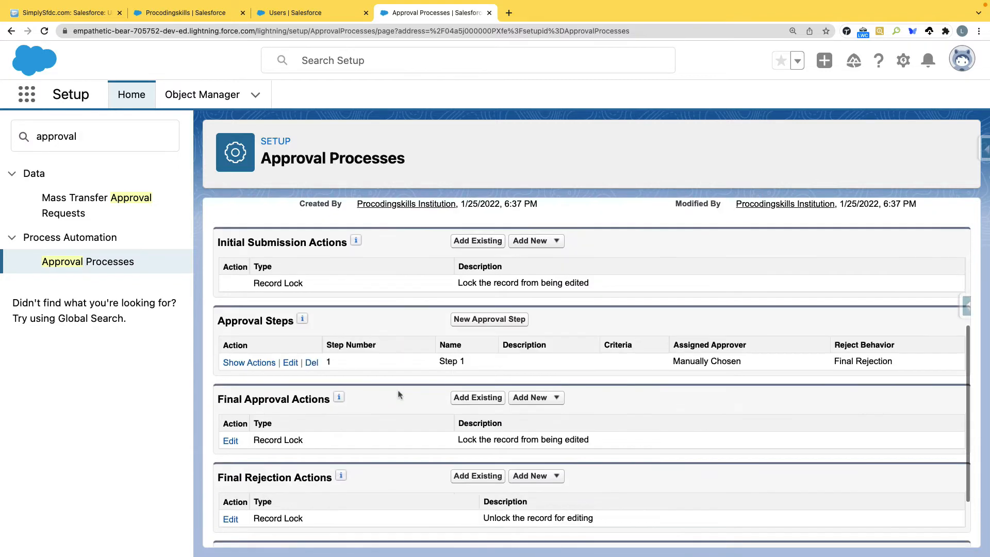
pyautogui.scroll(4, 398, 396)
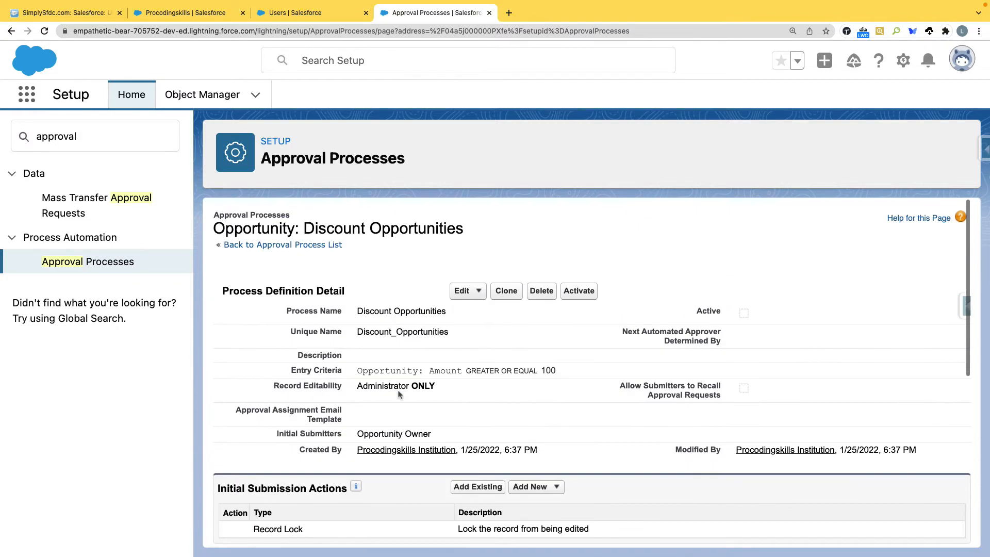
# Step: Activate the Discount Opportunities approval process and open the Recently Viewed opportunities list
pyautogui.click(578, 292)
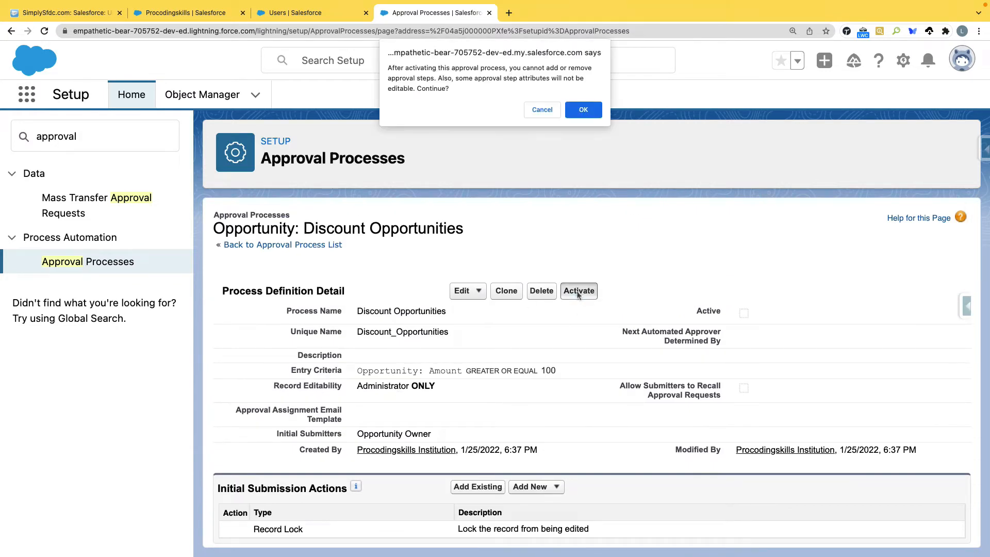
pyautogui.click(580, 109)
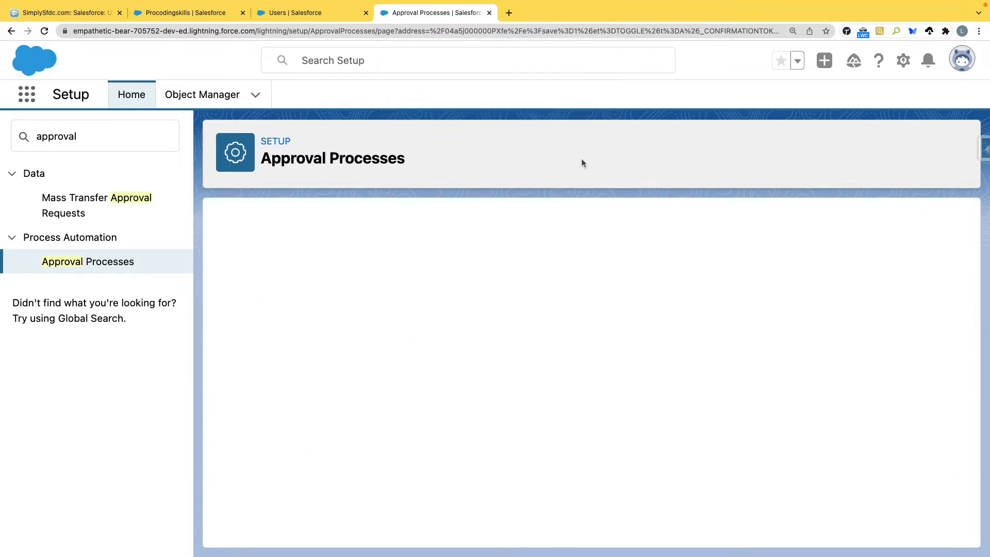
pyautogui.click(205, 14)
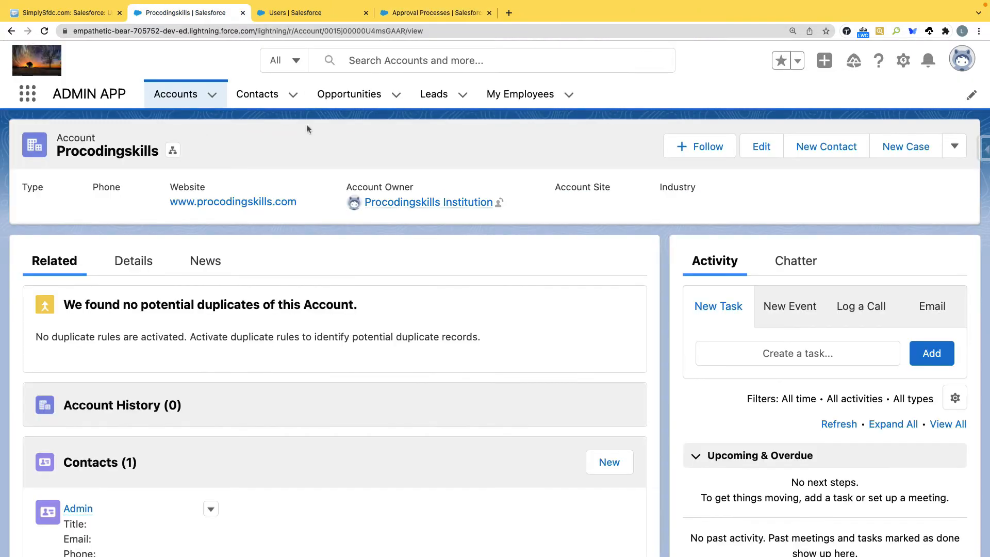
pyautogui.click(348, 95)
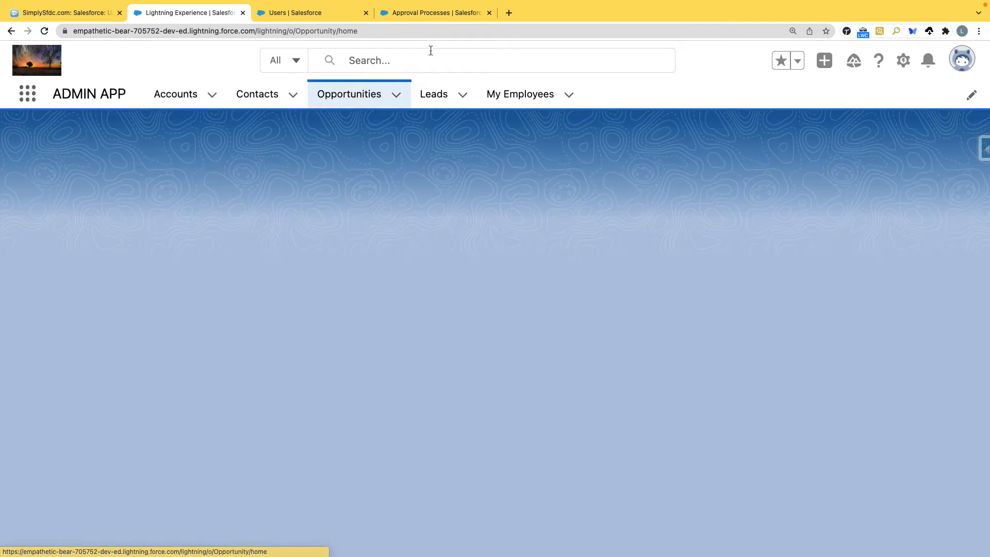
pyautogui.click(428, 12)
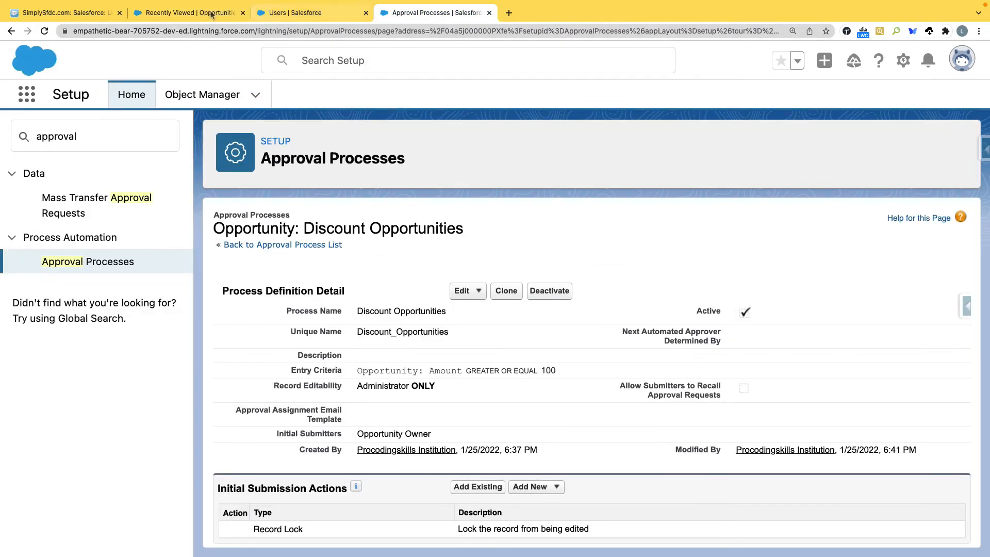
pyautogui.click(200, 15)
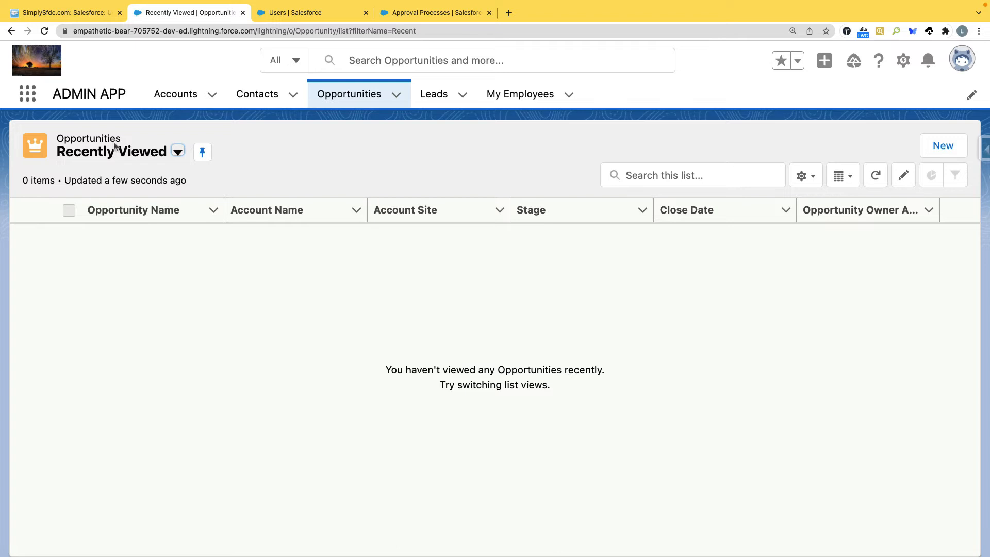
# Step: Create and save opportunity 'Testing Opportunities' with close date 1/26/2022 and stage Prospecting
pyautogui.click(944, 146)
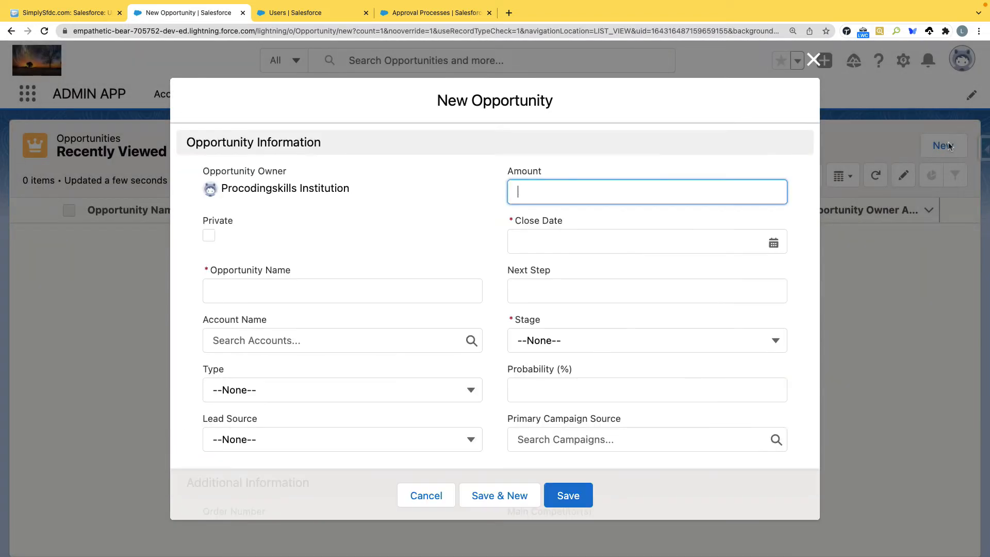
pyautogui.click(398, 292)
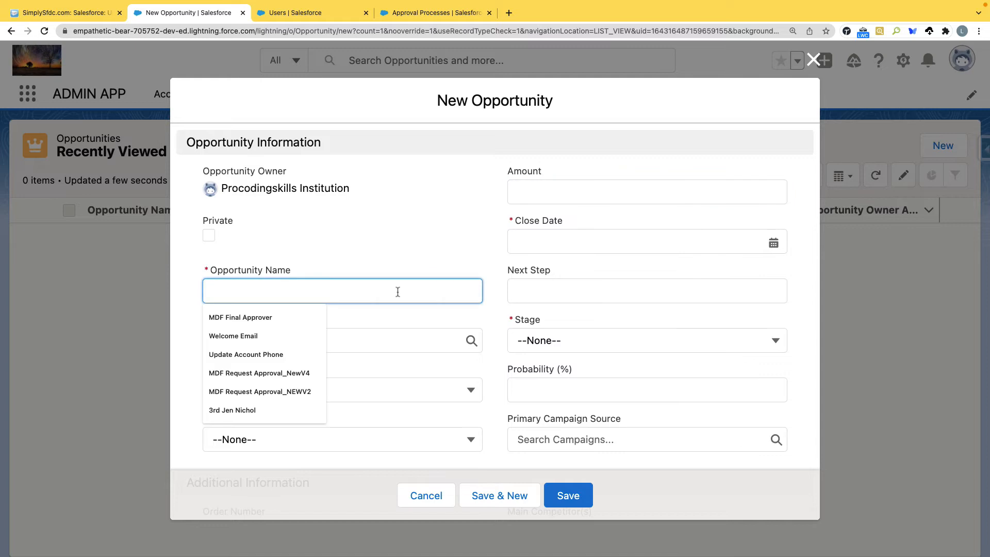
pyautogui.write('Testing Opportunities')
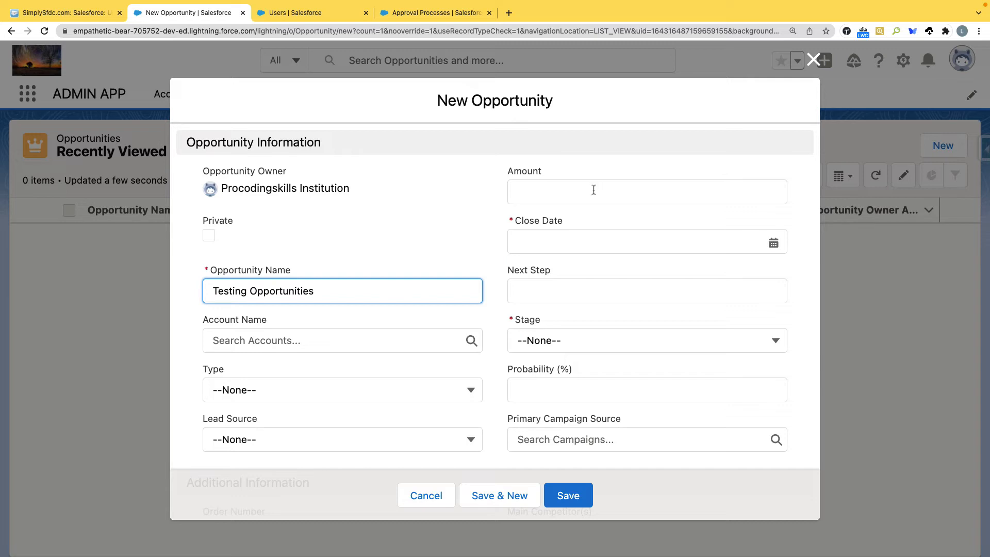
pyautogui.click(782, 245)
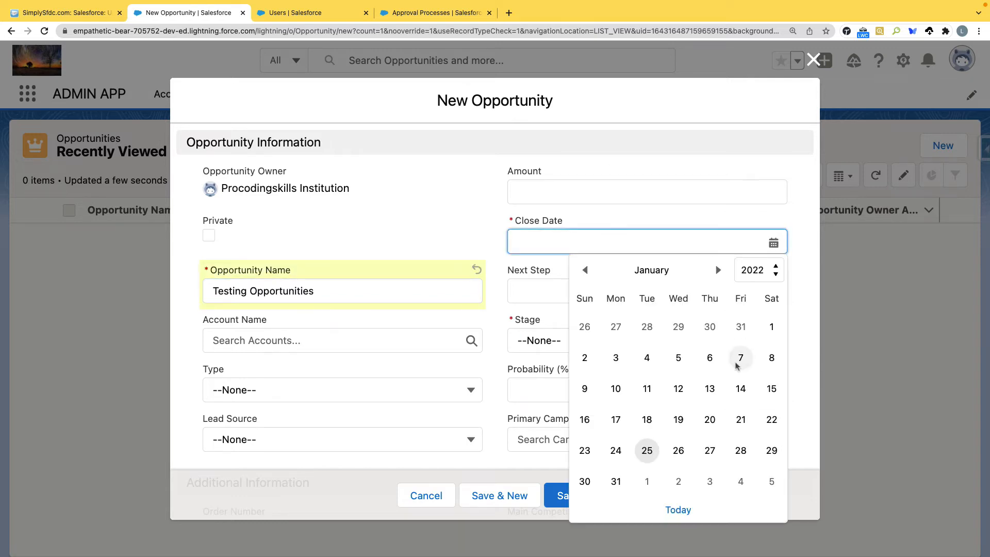
pyautogui.click(678, 450)
pyautogui.click(554, 192)
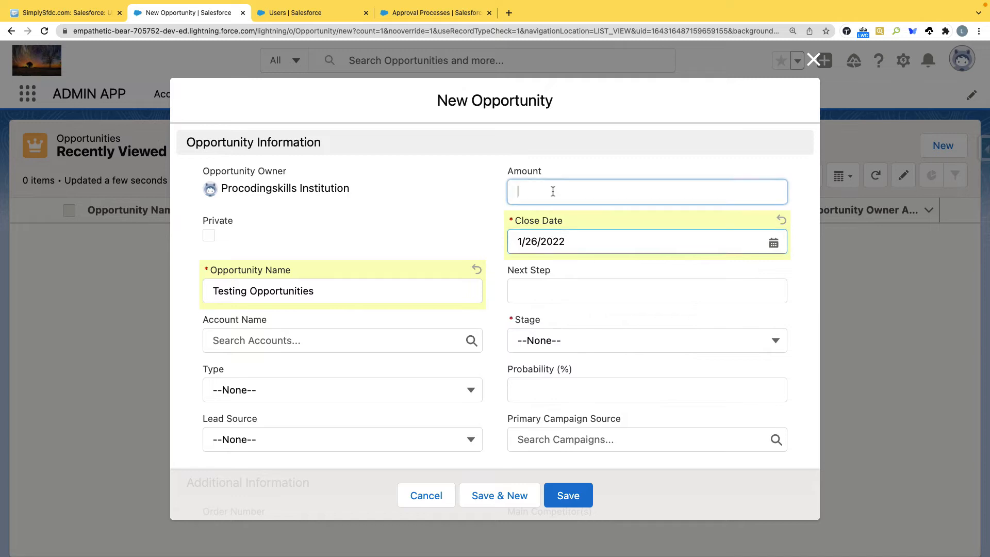
pyautogui.click(547, 348)
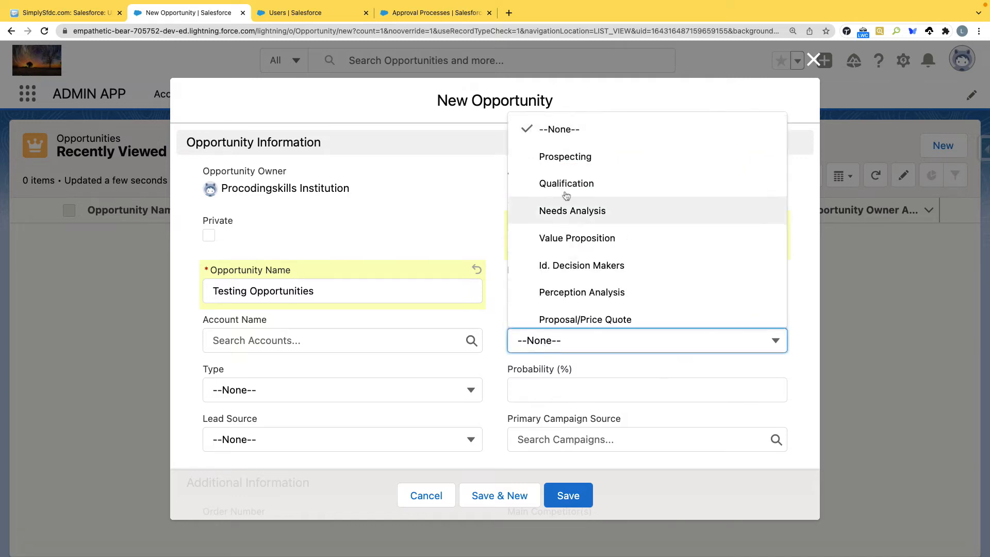
pyautogui.click(565, 156)
pyautogui.scroll(-6, 304, 335)
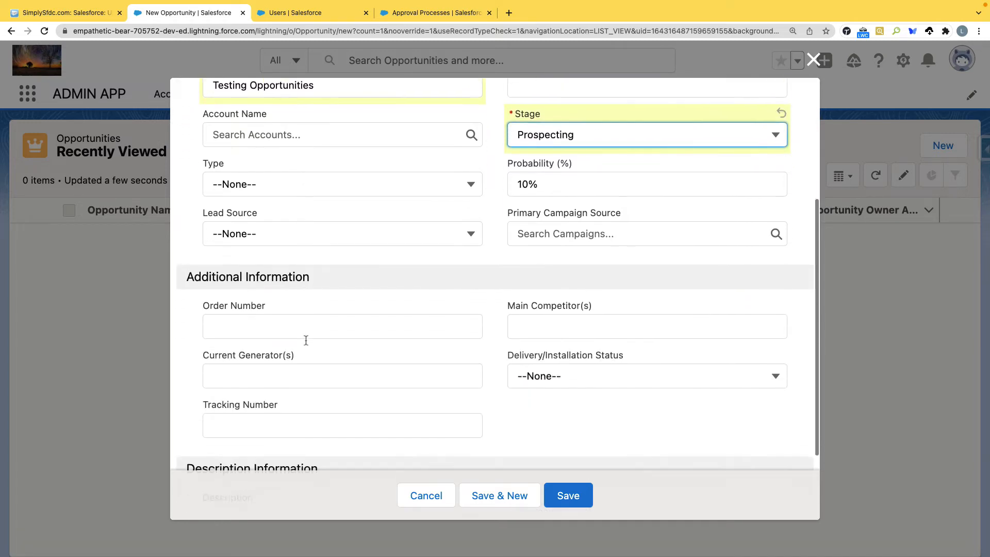
pyautogui.click(569, 490)
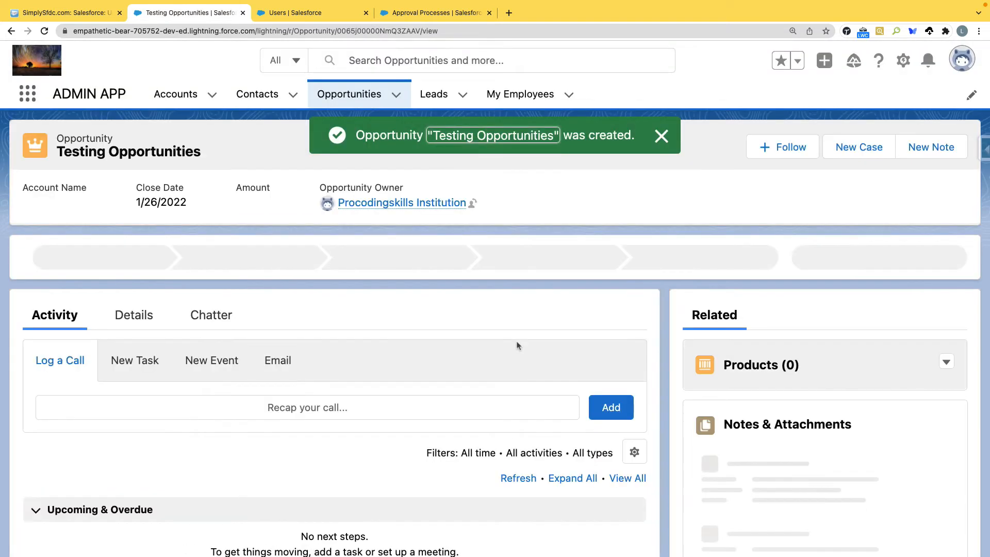
# Step: Assign the Standard price book to Testing Opportunities
pyautogui.scroll(-3, 360, 344)
pyautogui.scroll(3, 710, 304)
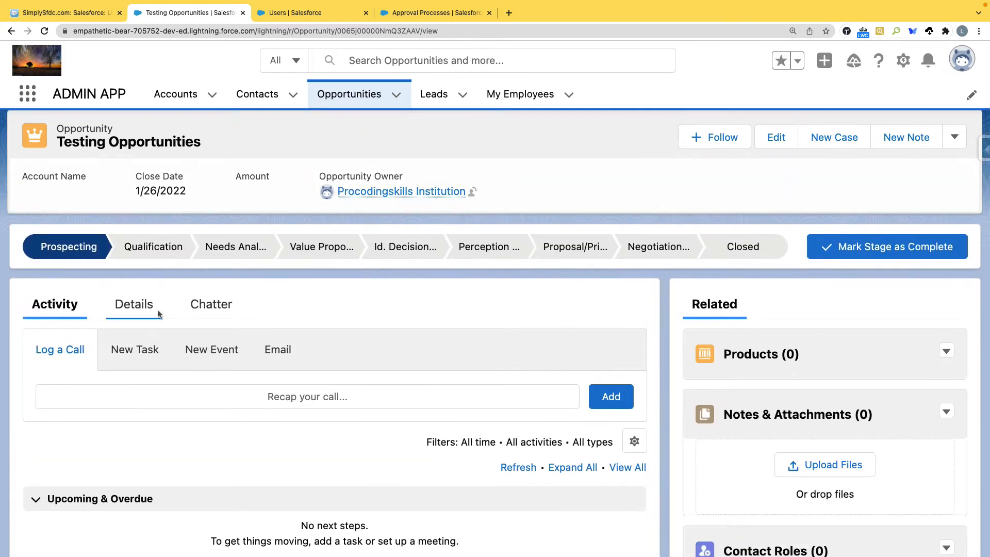
pyautogui.click(147, 307)
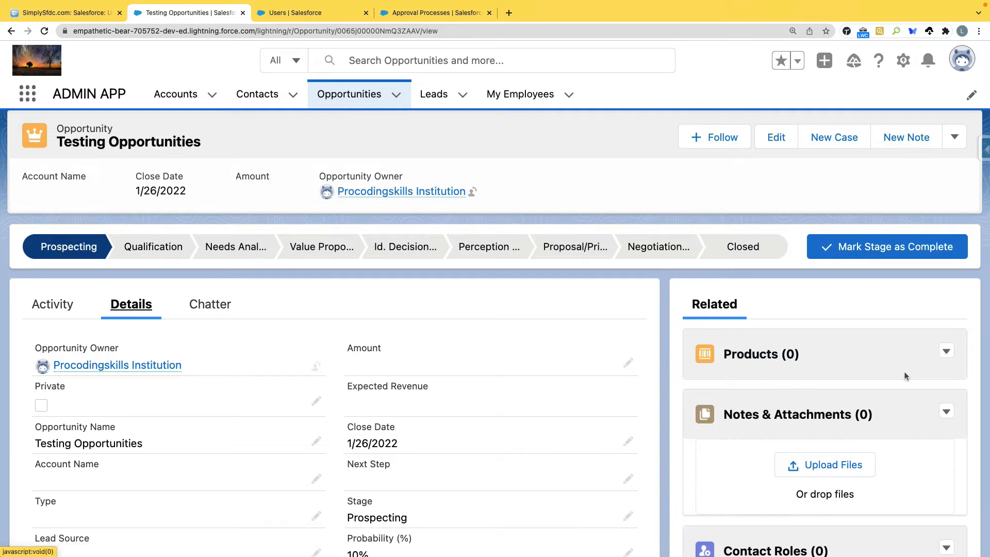
pyautogui.click(948, 353)
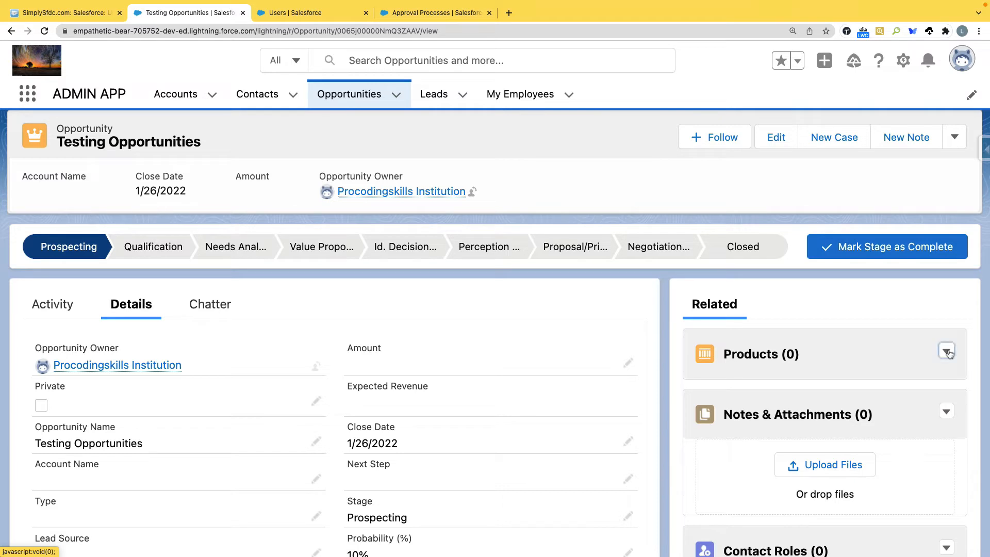
pyautogui.click(884, 380)
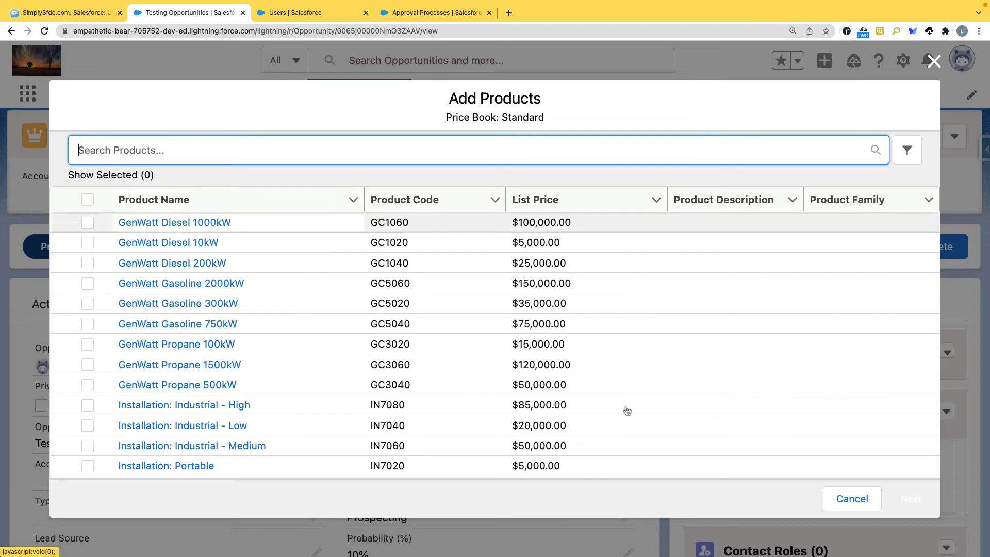
pyautogui.click(841, 496)
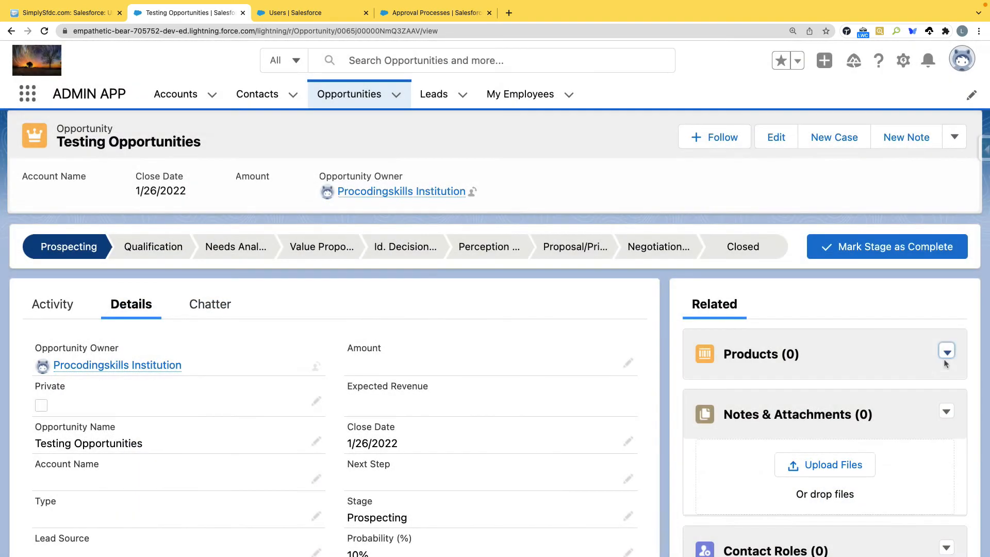
pyautogui.click(947, 352)
pyautogui.click(914, 409)
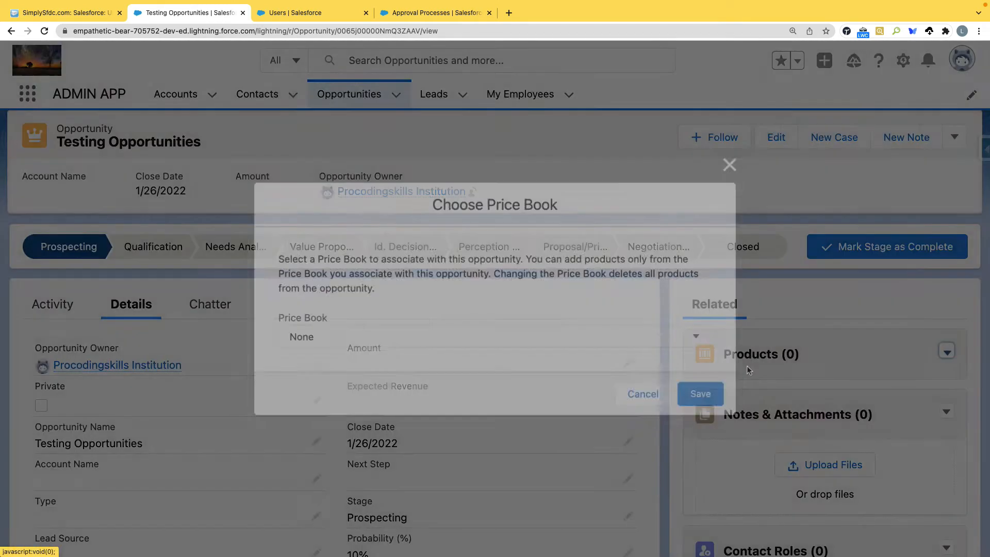
pyautogui.click(298, 343)
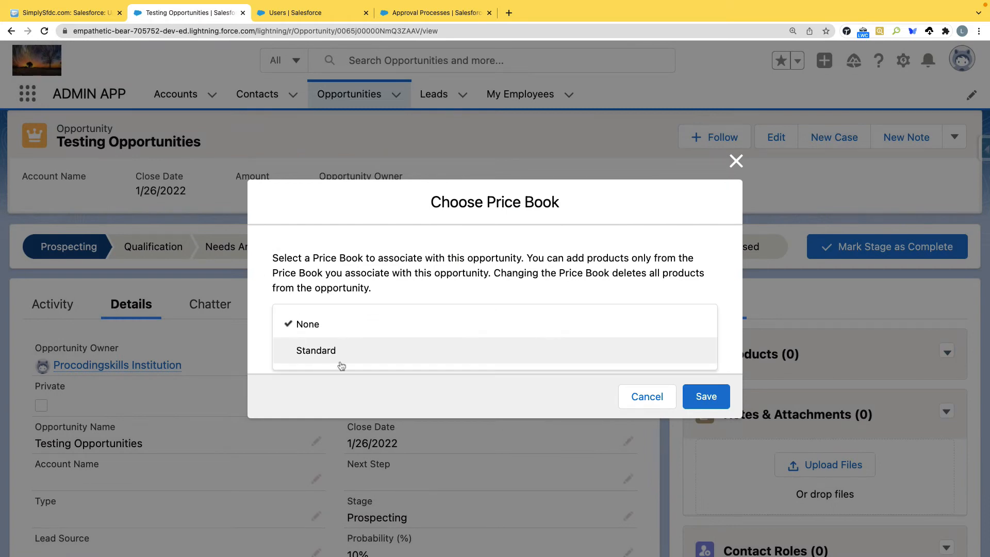
pyautogui.click(341, 352)
pyautogui.click(722, 397)
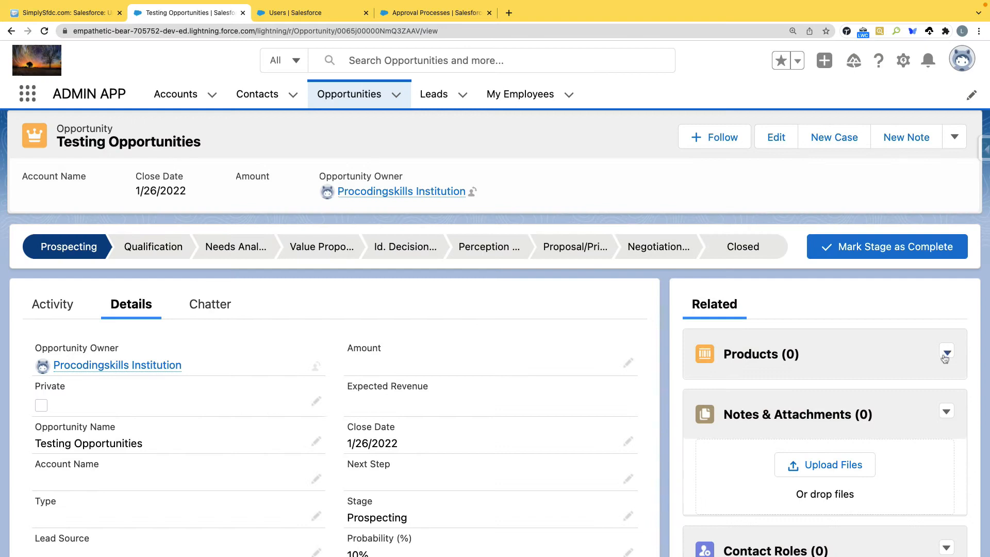
# Step: Select GenWatt Diesel 1000kW, 10kW, 200kW and Gasoline 2000kW, 300kW, 750kW as products
pyautogui.click(947, 353)
pyautogui.click(895, 381)
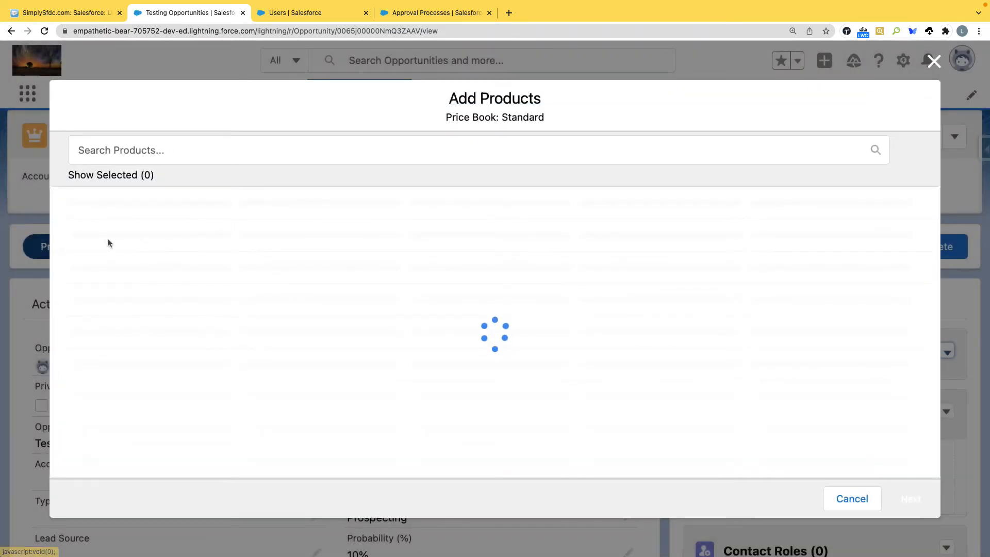
pyautogui.click(87, 222)
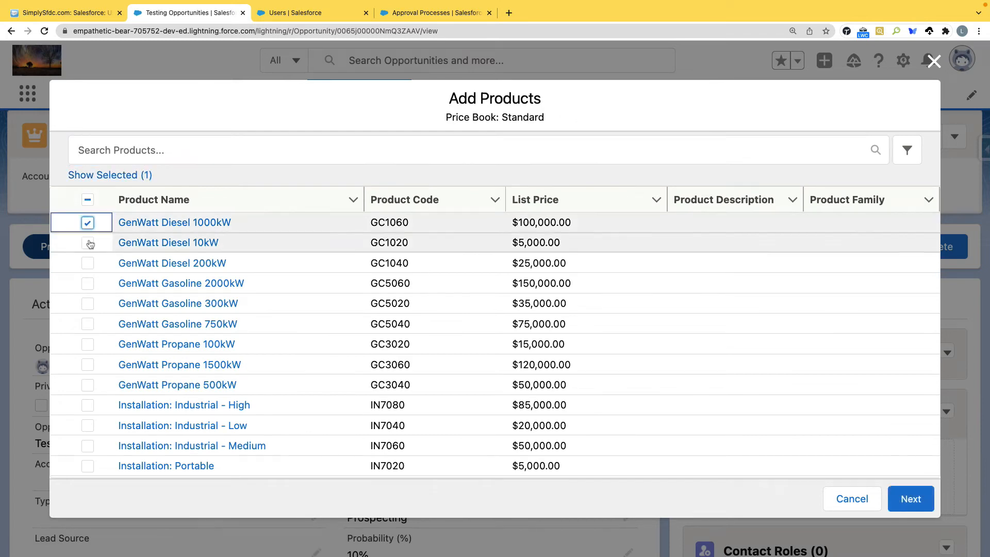
pyautogui.click(88, 243)
pyautogui.click(88, 263)
pyautogui.click(88, 284)
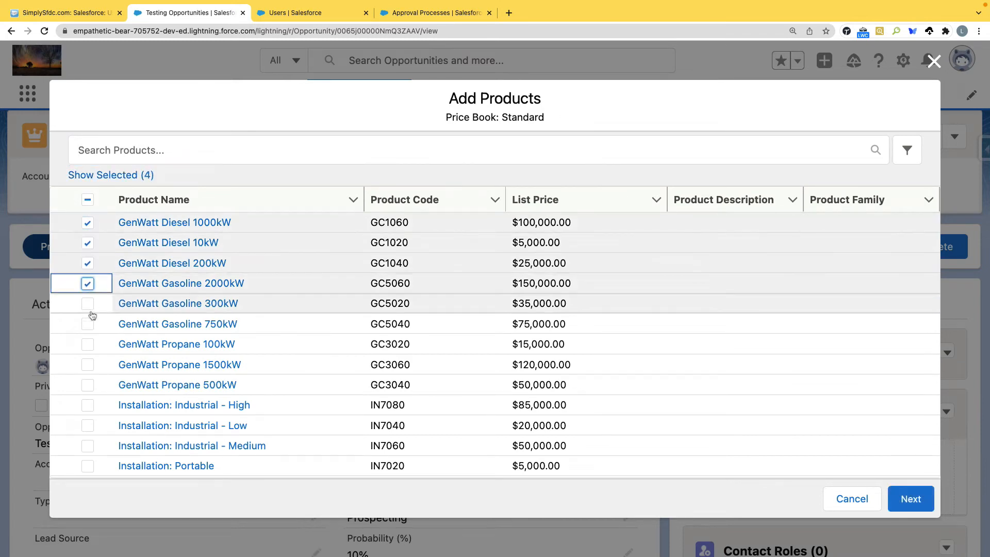
pyautogui.click(88, 304)
pyautogui.click(89, 325)
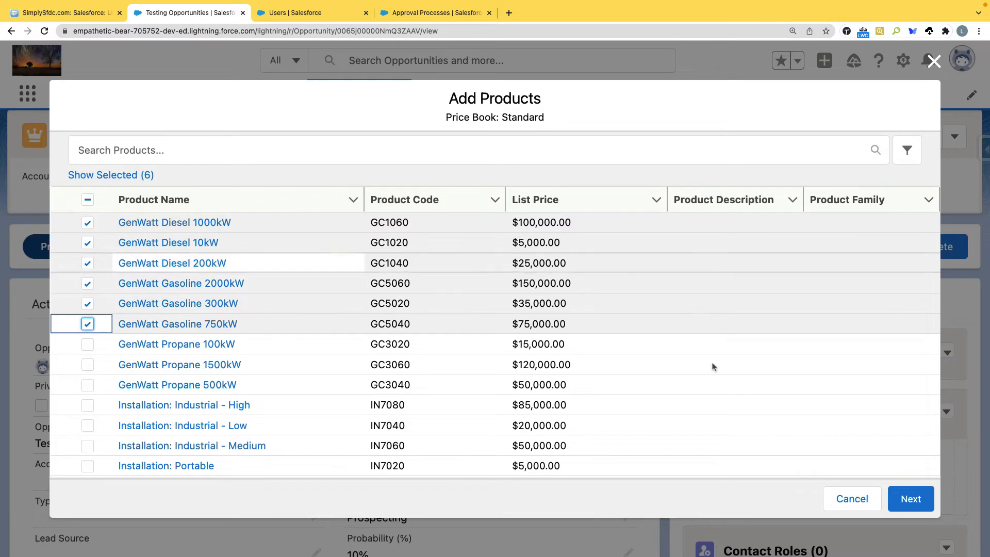
pyautogui.click(926, 501)
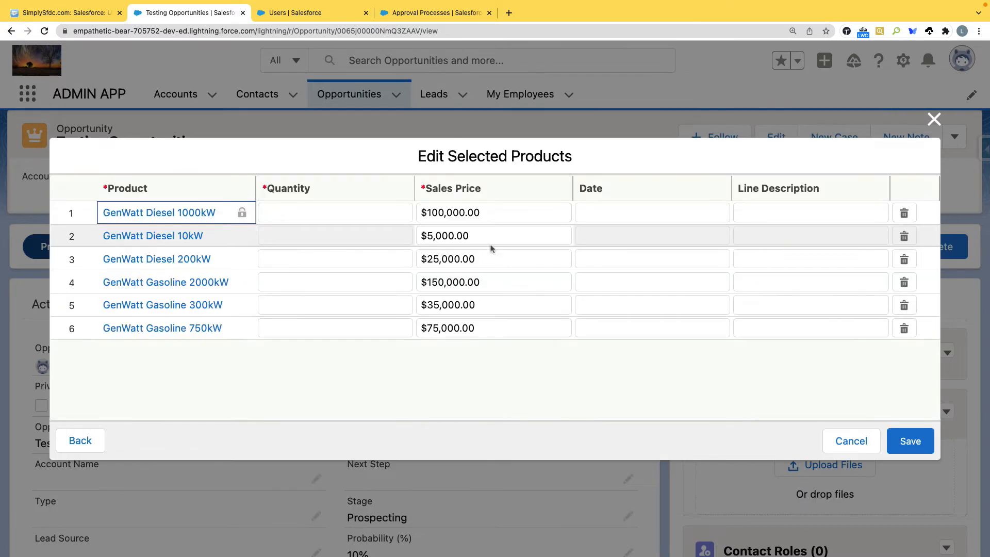
# Step: Enter quantities for the six GenWatt products and save them, bringing Amount to $415,000.00
pyautogui.click(324, 212)
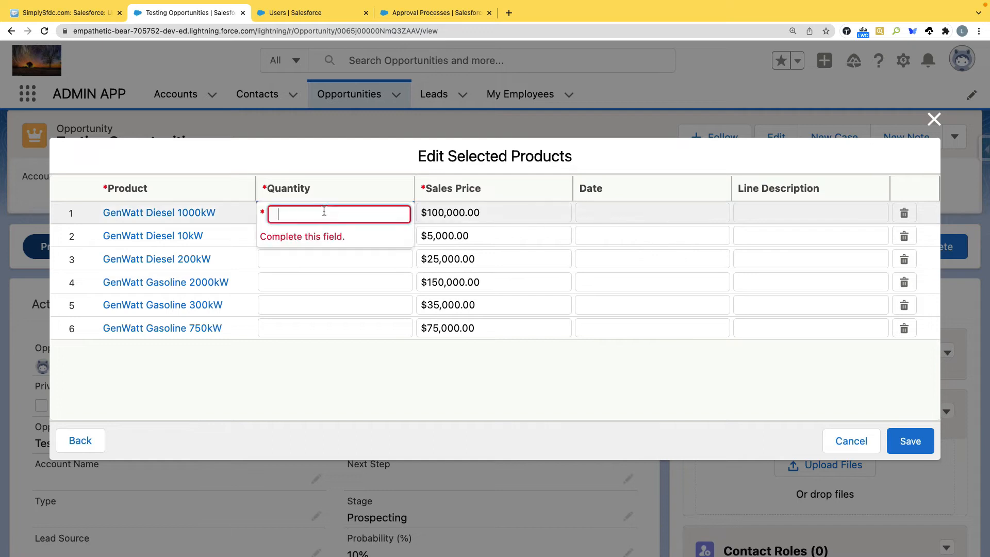
pyautogui.write('1')
pyautogui.click(320, 251)
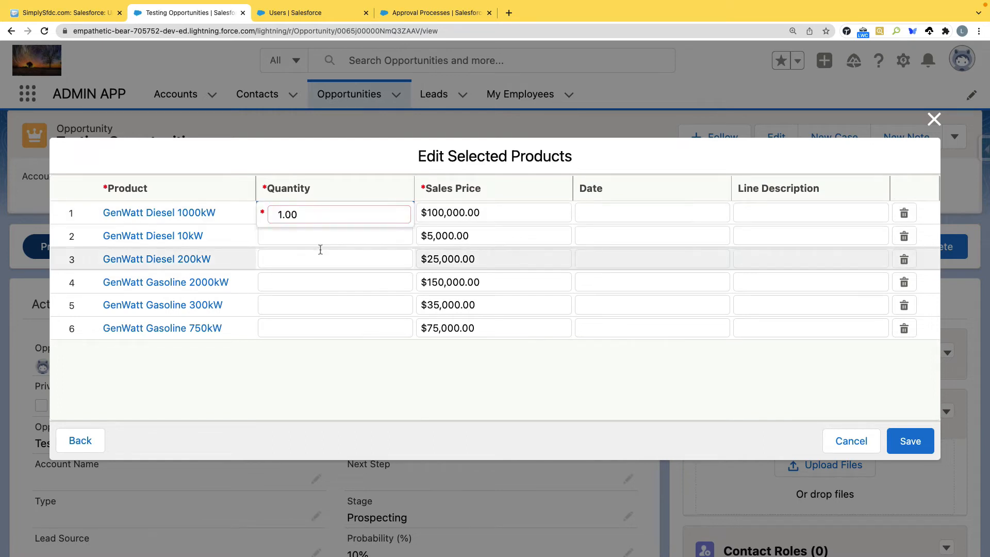
pyautogui.write('2')
pyautogui.click(307, 230)
pyautogui.click(307, 235)
pyautogui.write('1')
pyautogui.click(307, 278)
pyautogui.click(307, 278)
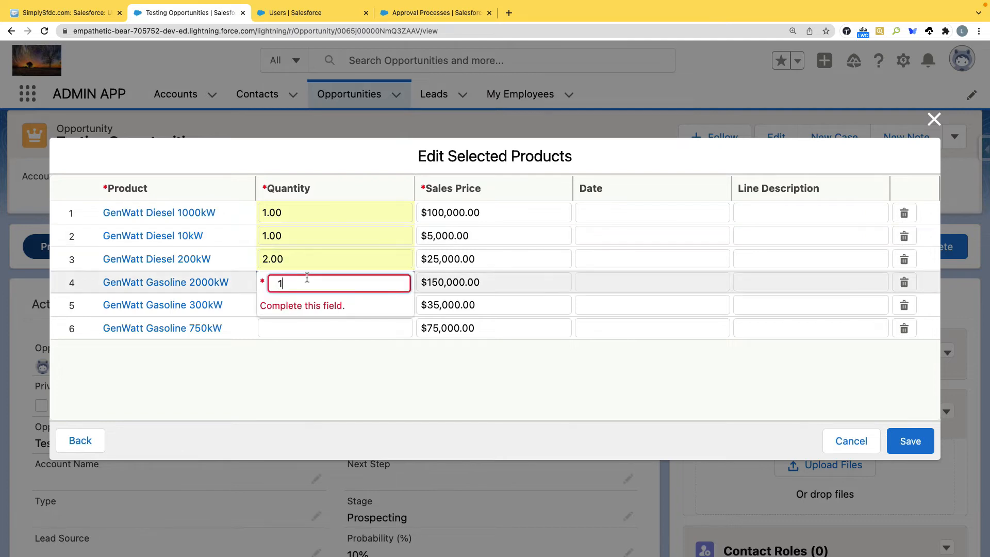
pyautogui.write('1')
pyautogui.click(311, 323)
pyautogui.click(312, 323)
pyautogui.click(298, 309)
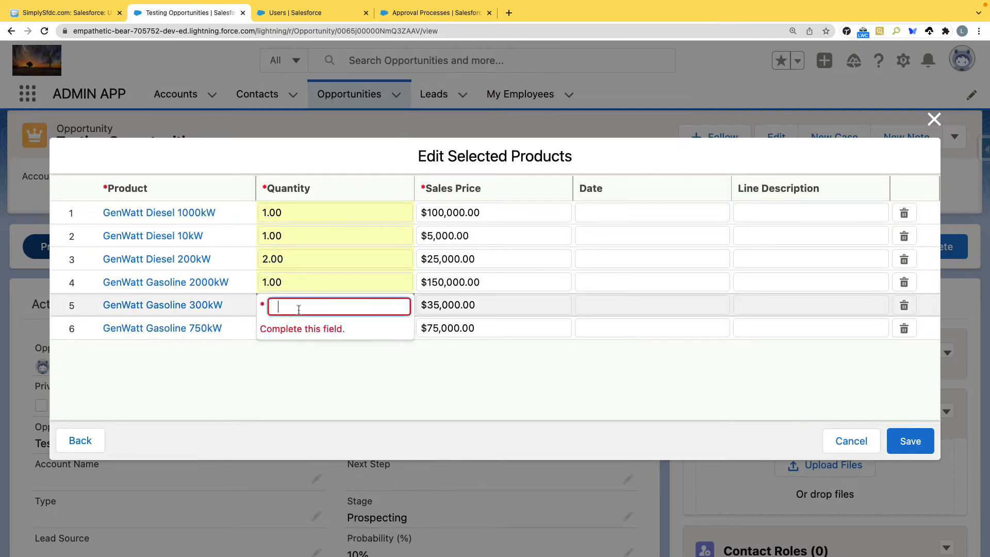
pyautogui.click(447, 372)
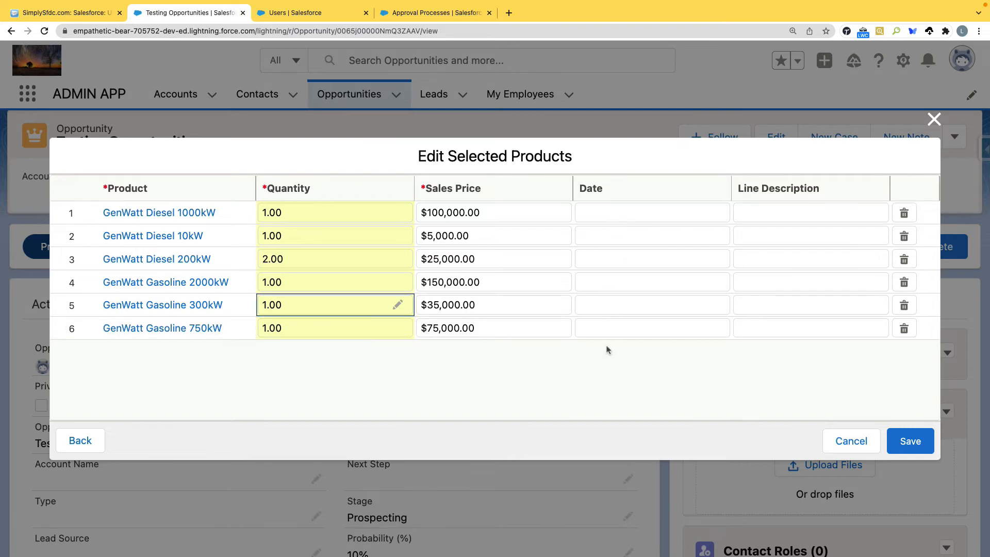
pyautogui.click(905, 442)
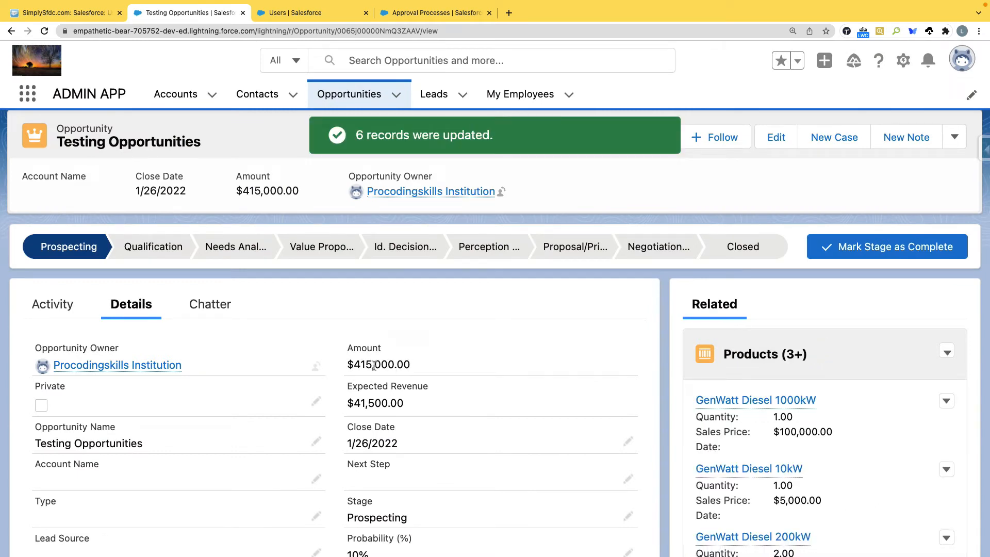
# Step: Check the $415,000.00 amount, reload the opportunity, and open Object Manager in the Setup tab
pyautogui.moveTo(345, 366); pyautogui.dragTo(413, 367)
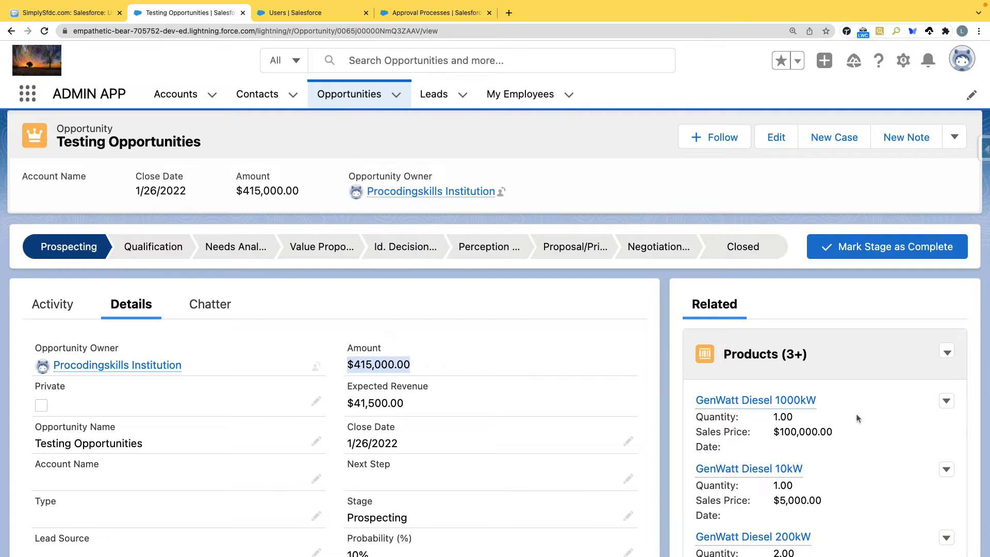
pyautogui.scroll(-3, 858, 417)
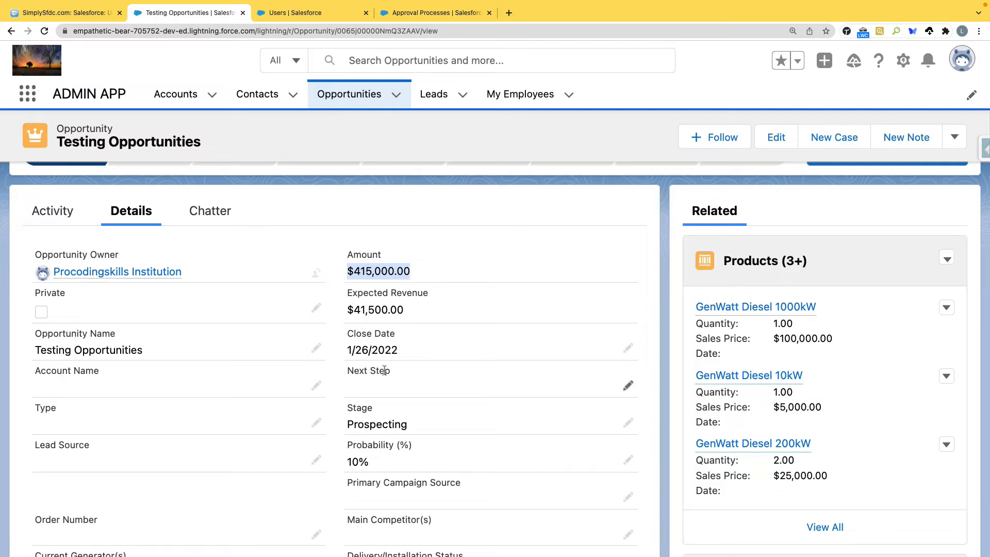
pyautogui.scroll(1, 382, 358)
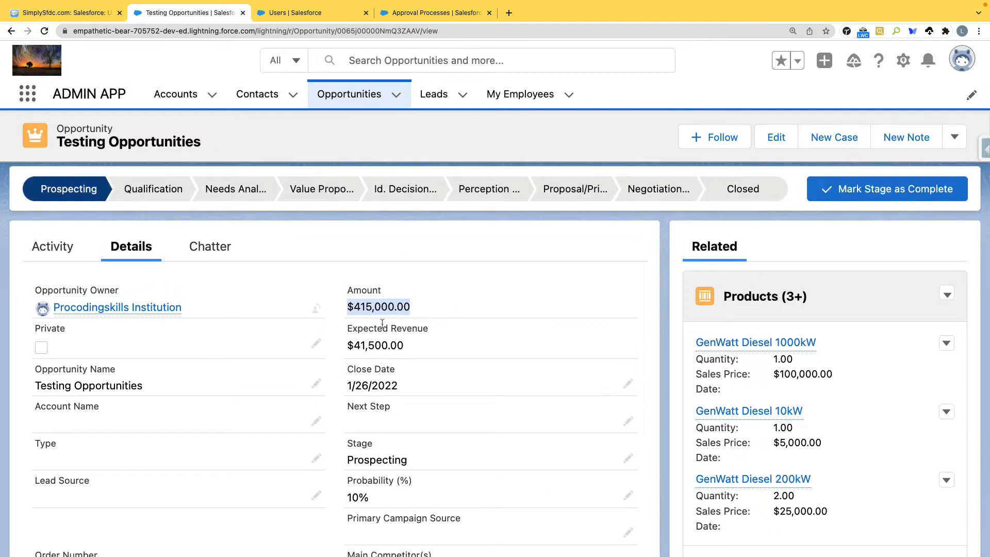
pyautogui.click(954, 137)
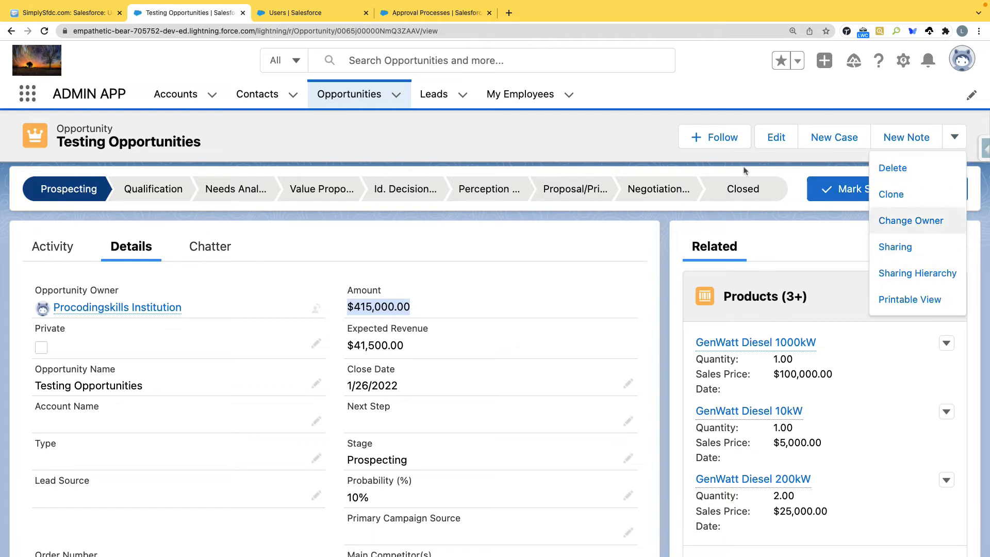
pyautogui.click(44, 31)
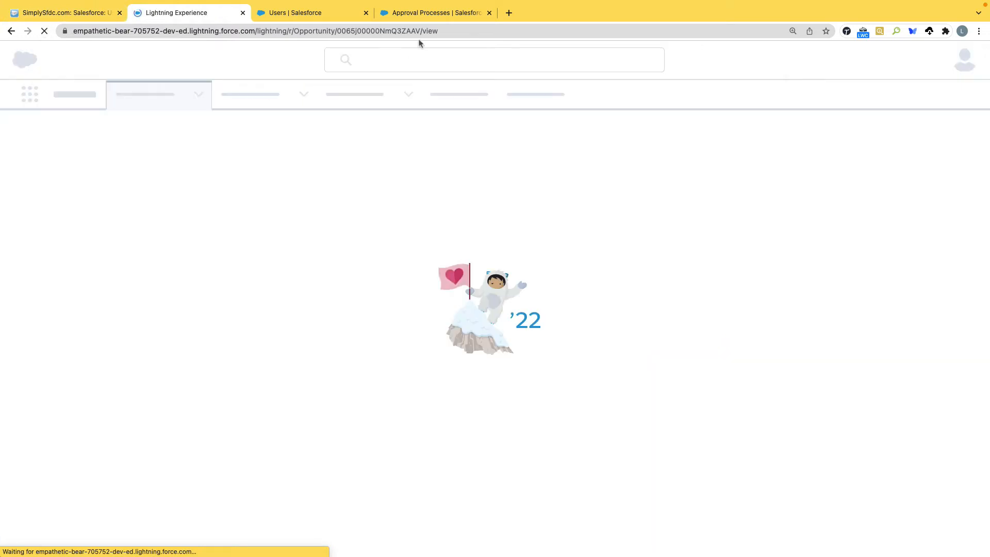
pyautogui.click(432, 11)
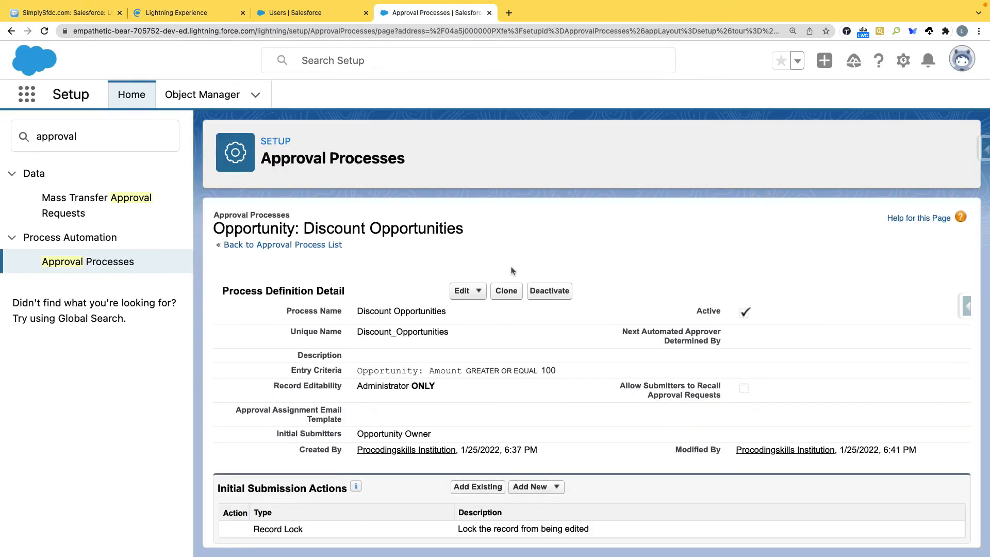
pyautogui.click(171, 13)
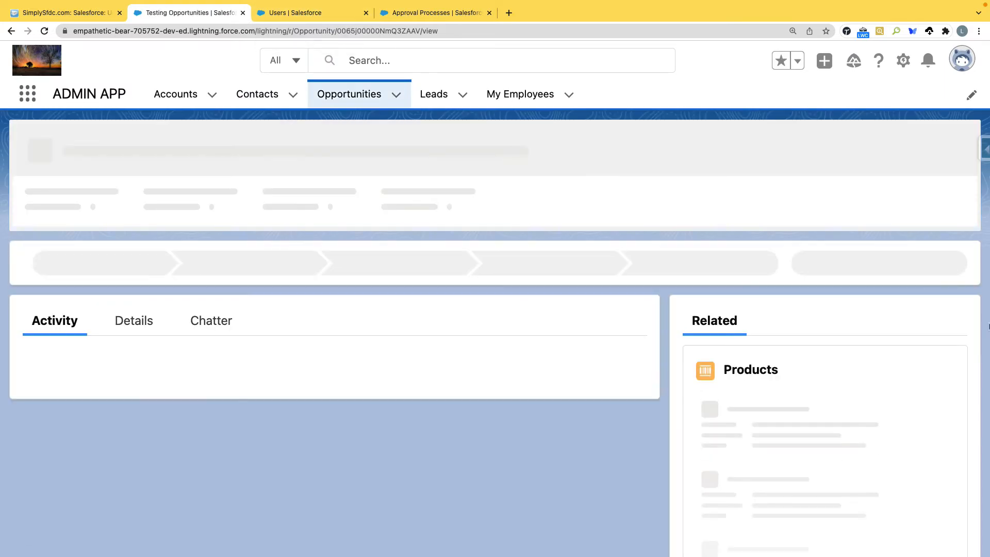
pyautogui.click(956, 149)
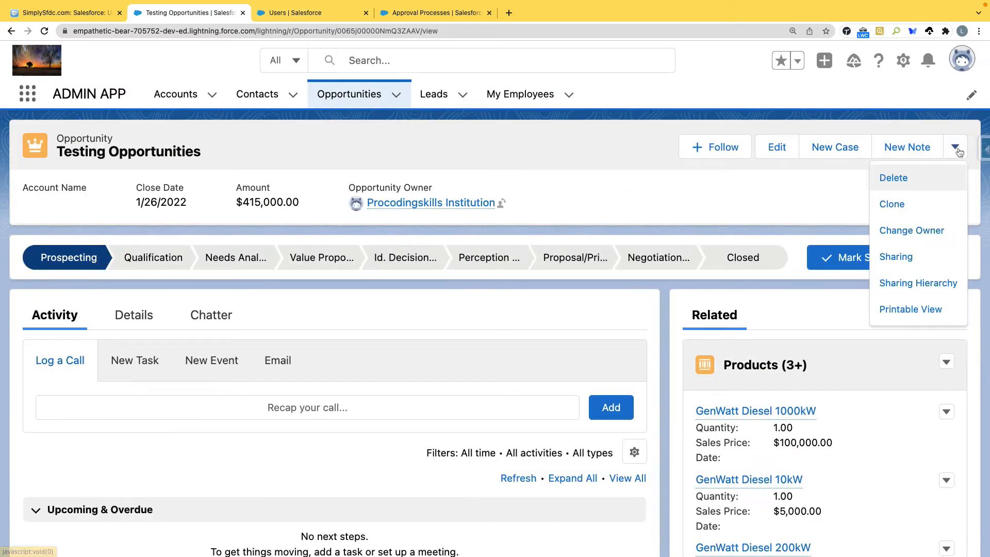
pyautogui.click(333, 15)
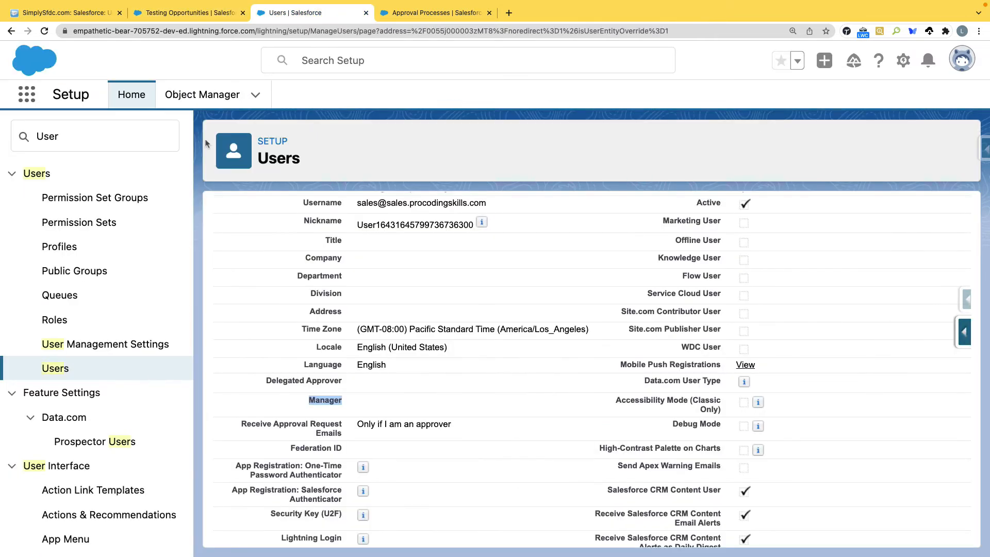
pyautogui.click(189, 98)
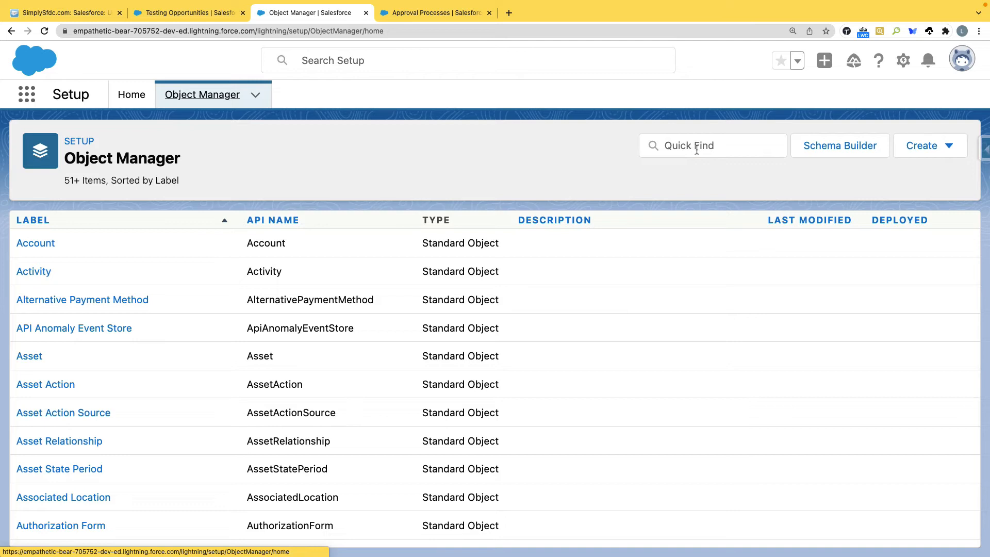
# Step: Find the Opportunity object with 'opp' and open its Opportunity Layout for editing
pyautogui.click(697, 150)
pyautogui.write('opport')
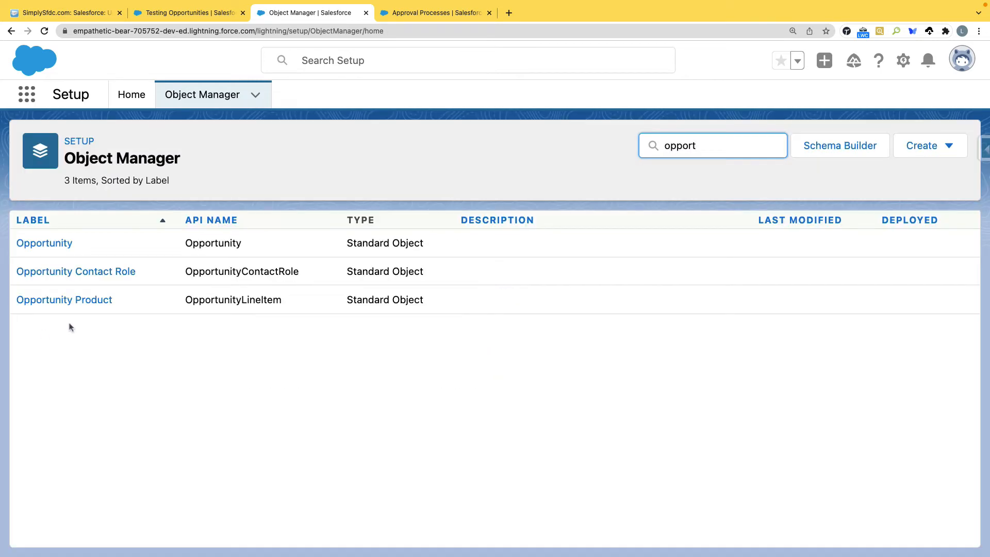
pyautogui.click(51, 243)
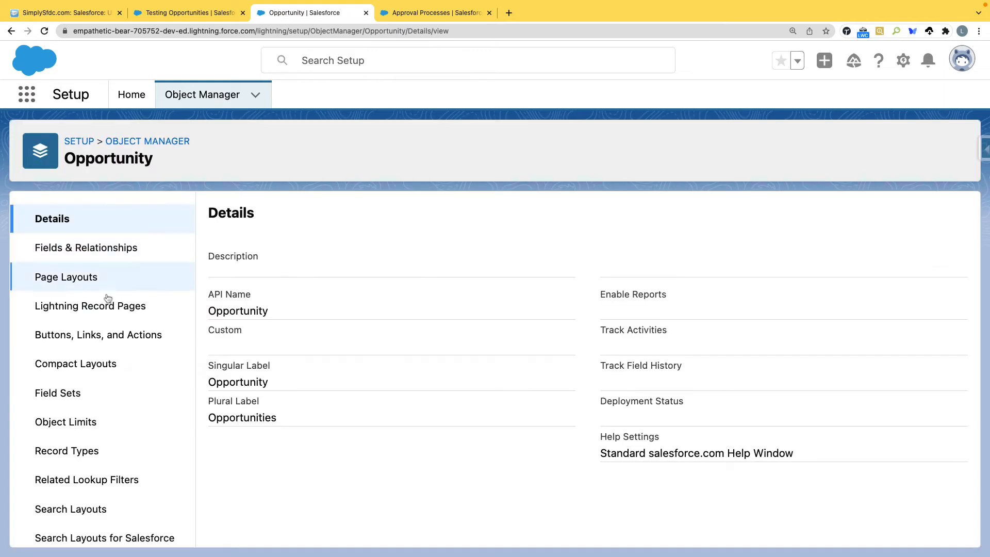
pyautogui.click(75, 271)
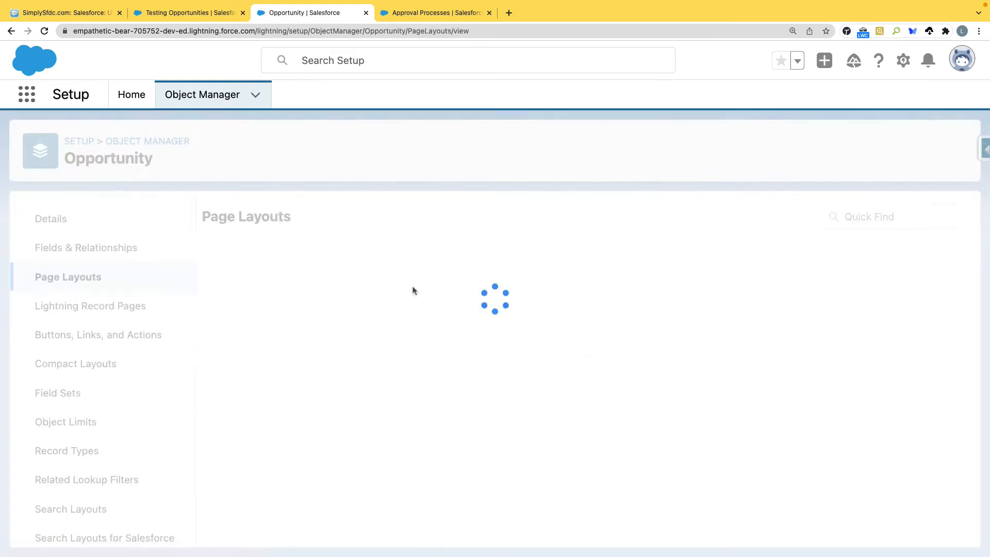
pyautogui.click(235, 398)
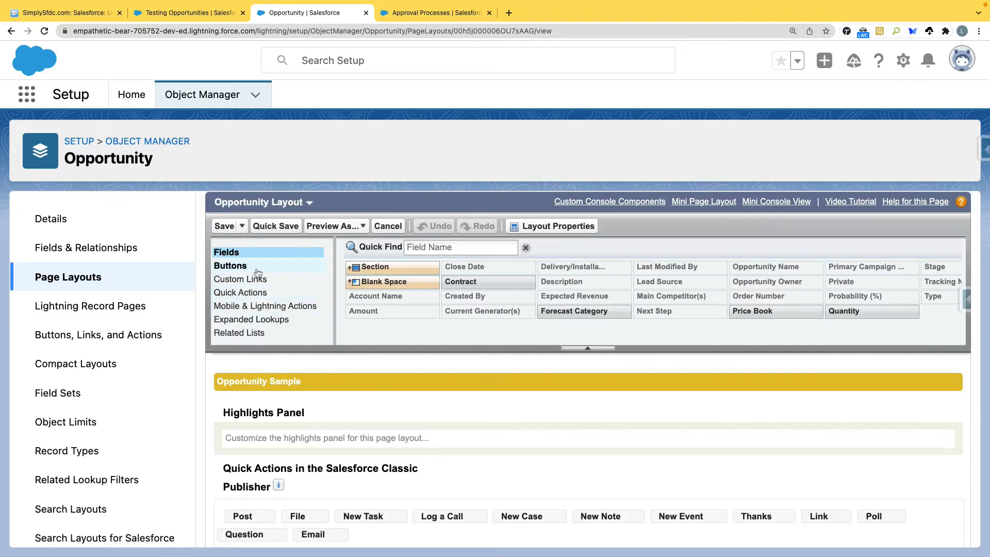
# Step: Place Submit for Approval in the layout's Standard Buttons, save, and reload Testing Opportunities
pyautogui.click(258, 273)
pyautogui.scroll(-2, 580, 428)
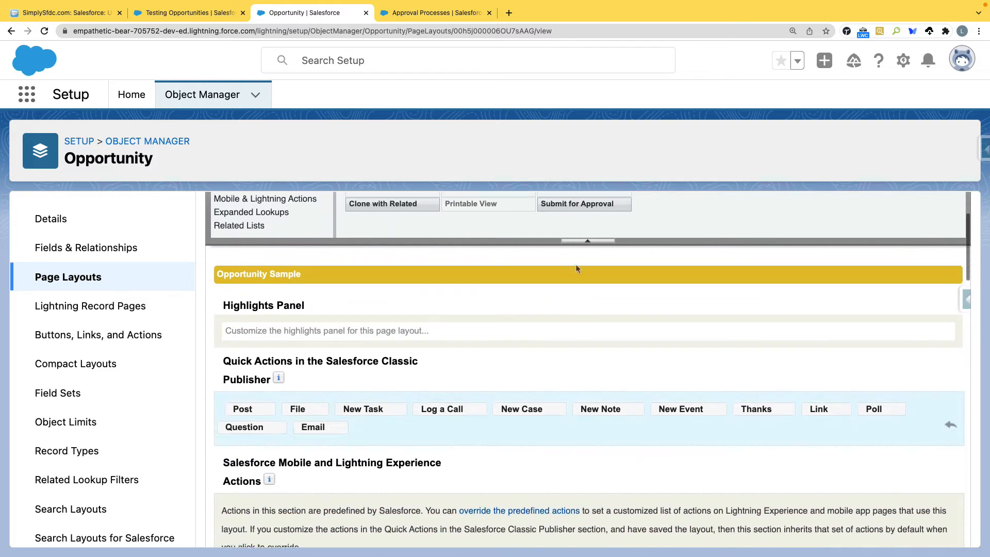
pyautogui.moveTo(563, 290); pyautogui.dragTo(540, 417)
pyautogui.moveTo(577, 290); pyautogui.dragTo(397, 423)
pyautogui.scroll(-4, 396, 420)
pyautogui.moveTo(571, 292); pyautogui.dragTo(623, 429)
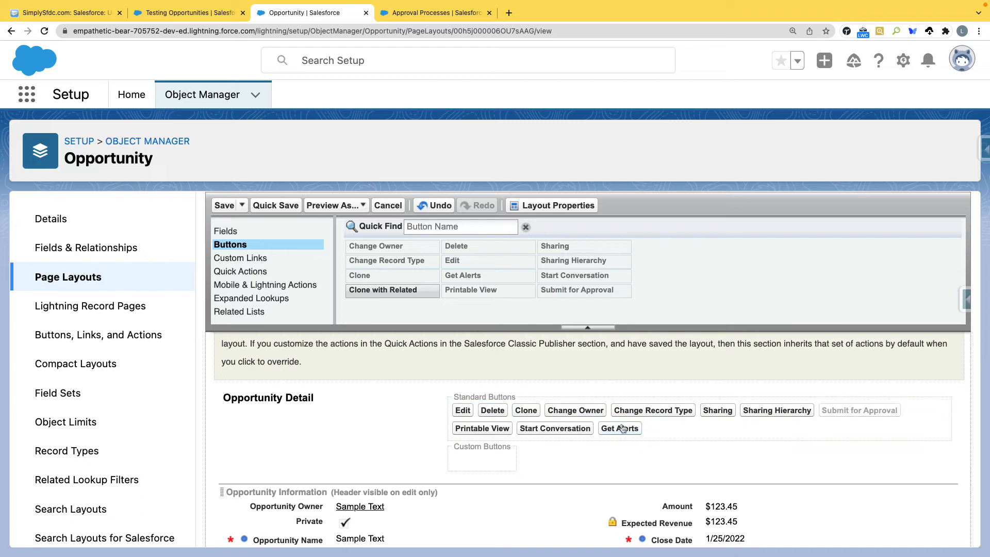
pyautogui.click(224, 206)
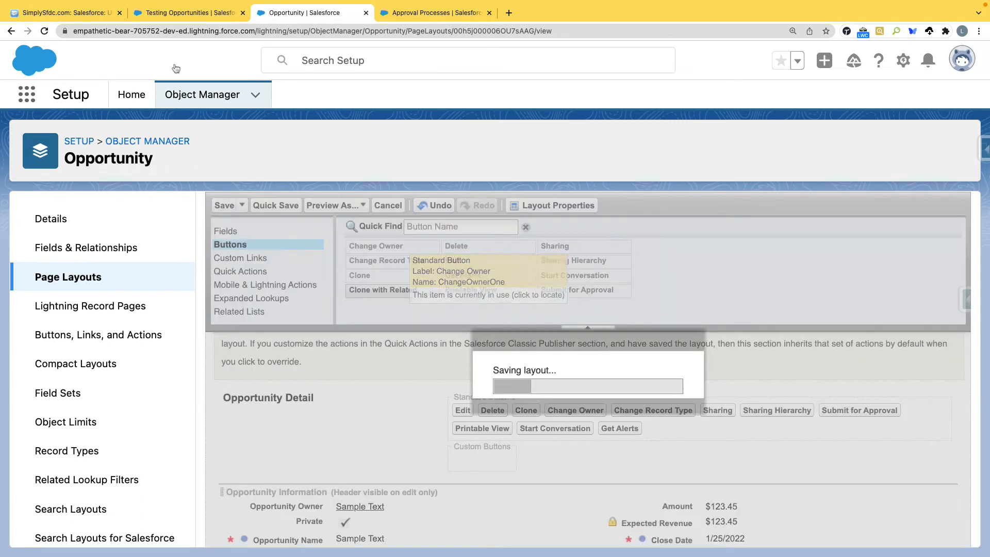
pyautogui.click(173, 12)
pyautogui.click(45, 31)
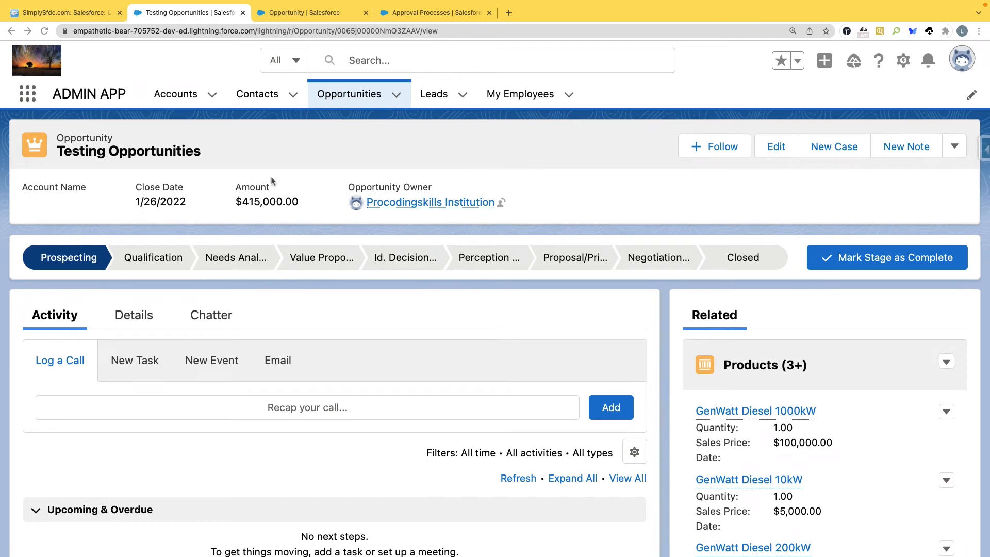
# Step: Return to the Testing Opportunities record and look over its extra actions list
pyautogui.click(437, 14)
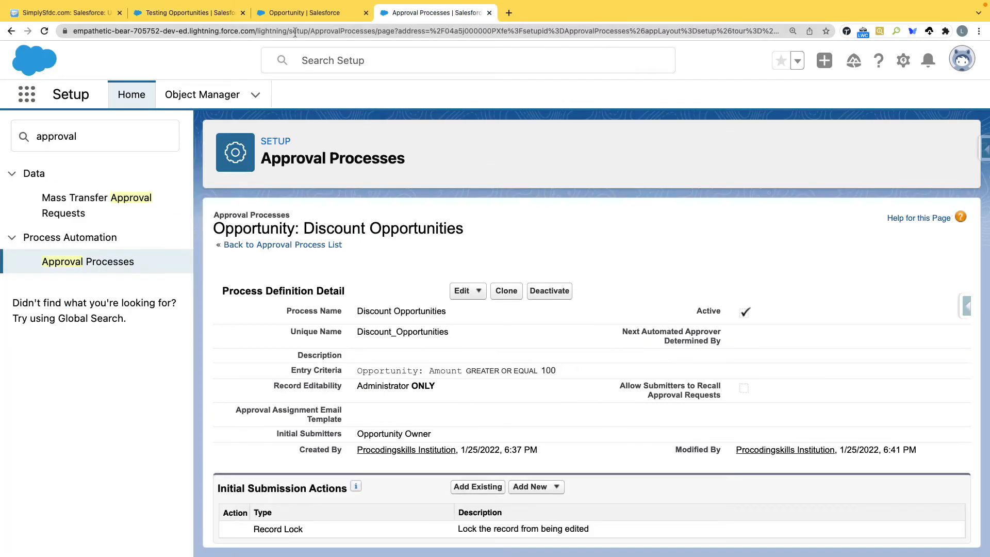
pyautogui.click(282, 15)
pyautogui.click(189, 12)
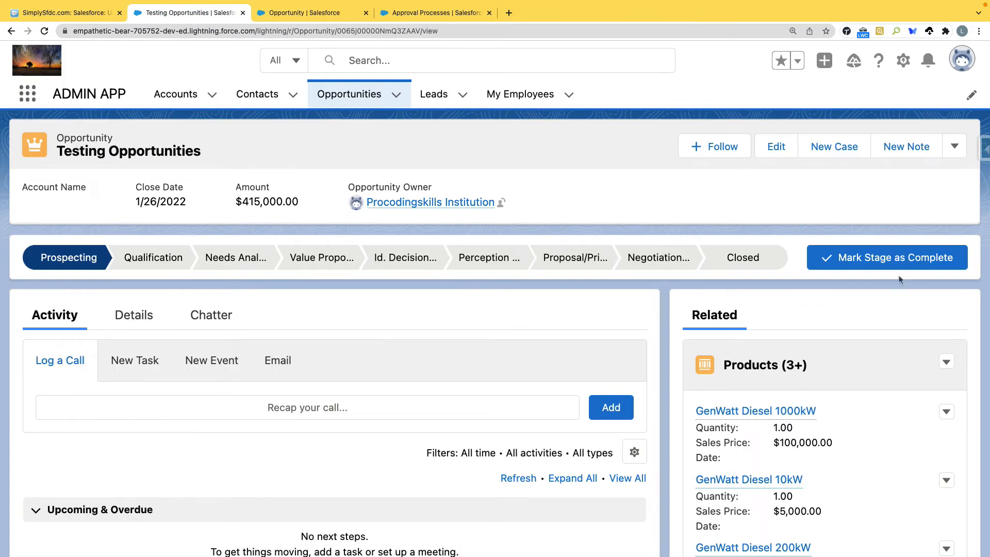
pyautogui.click(948, 150)
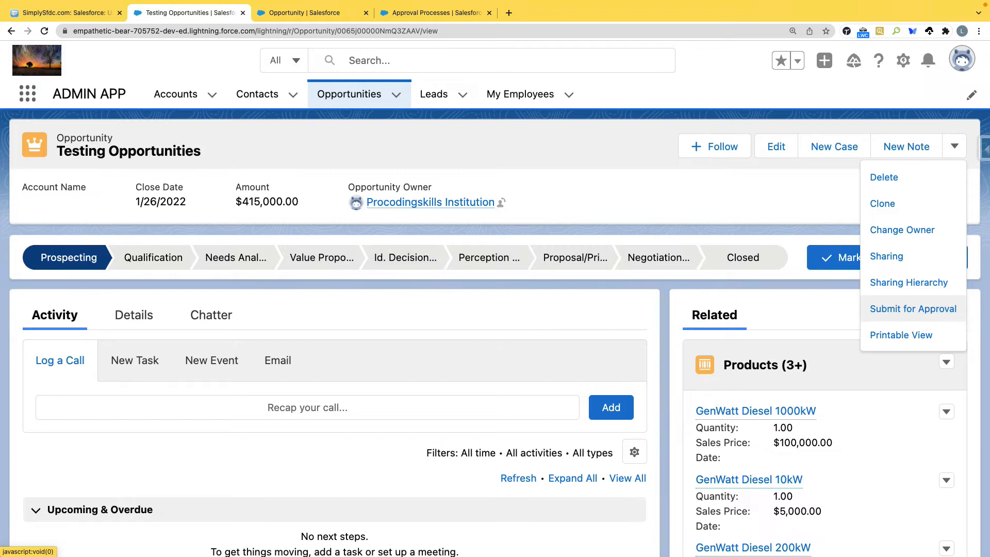
pyautogui.click(913, 309)
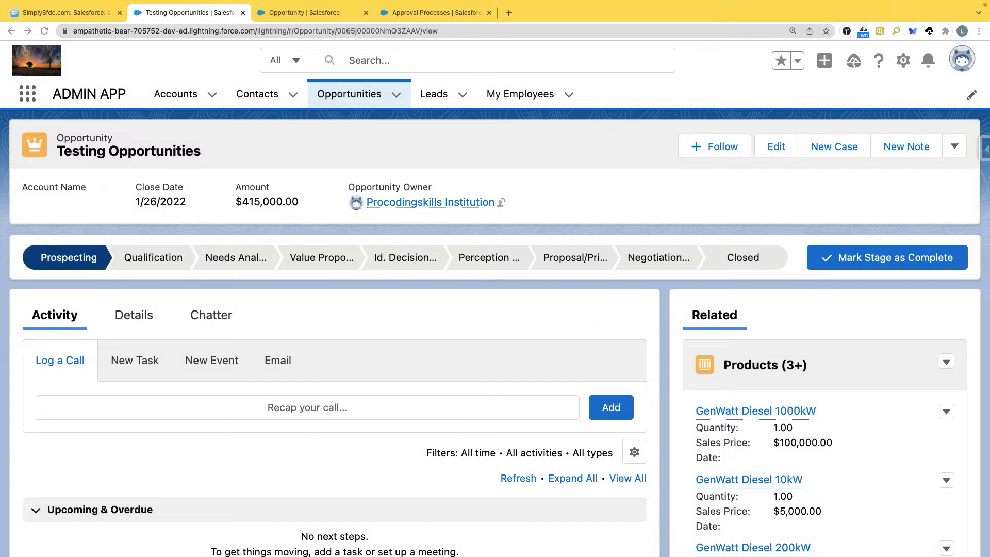
# Step: Submit Testing Opportunities for approval with comment 'Sample Test', choosing Sales Manager as approver
pyautogui.click(956, 146)
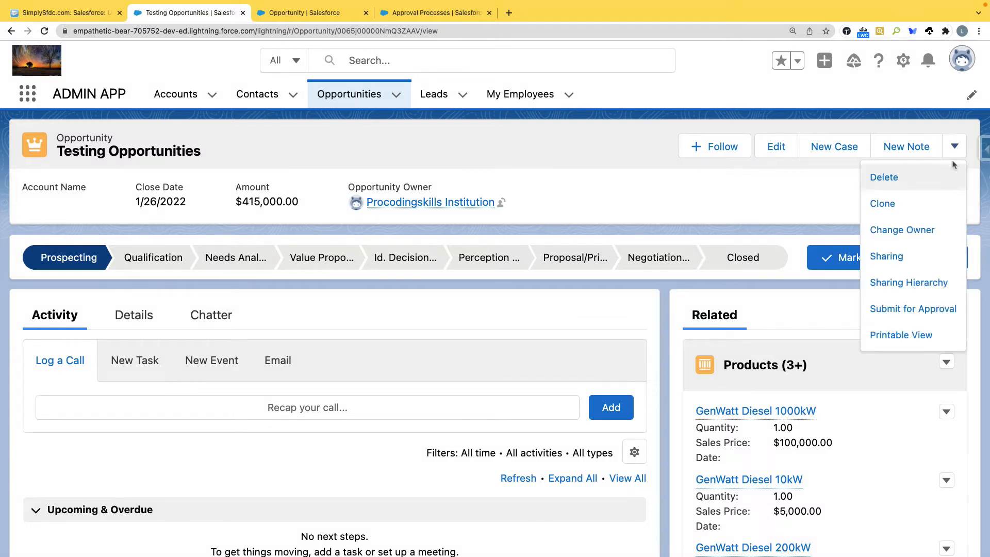
pyautogui.click(913, 309)
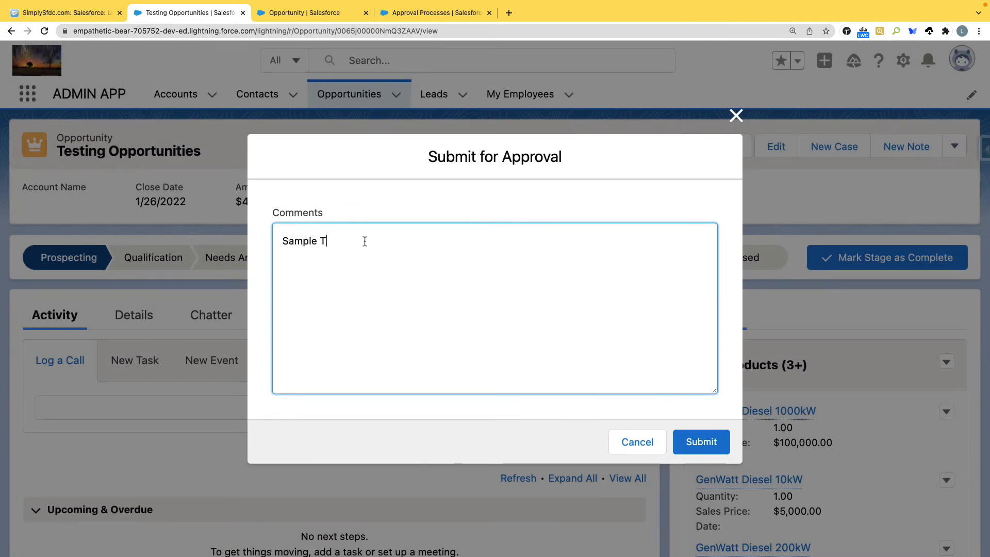
pyautogui.click(695, 453)
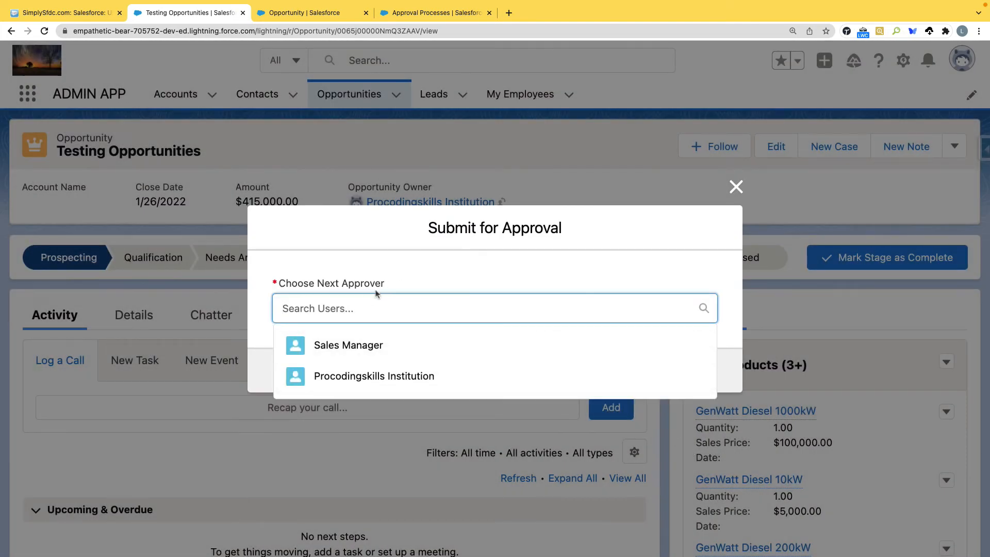
pyautogui.click(346, 351)
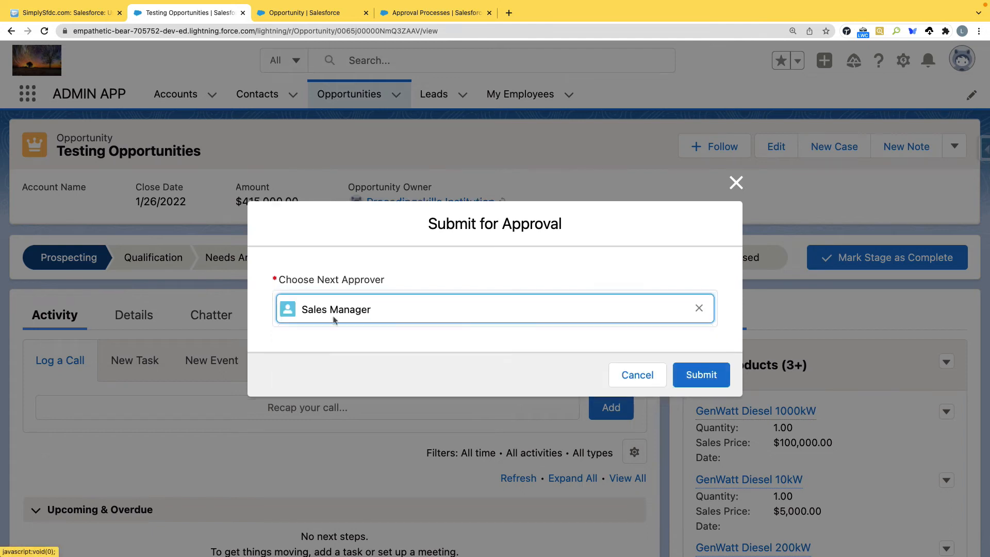
pyautogui.click(700, 381)
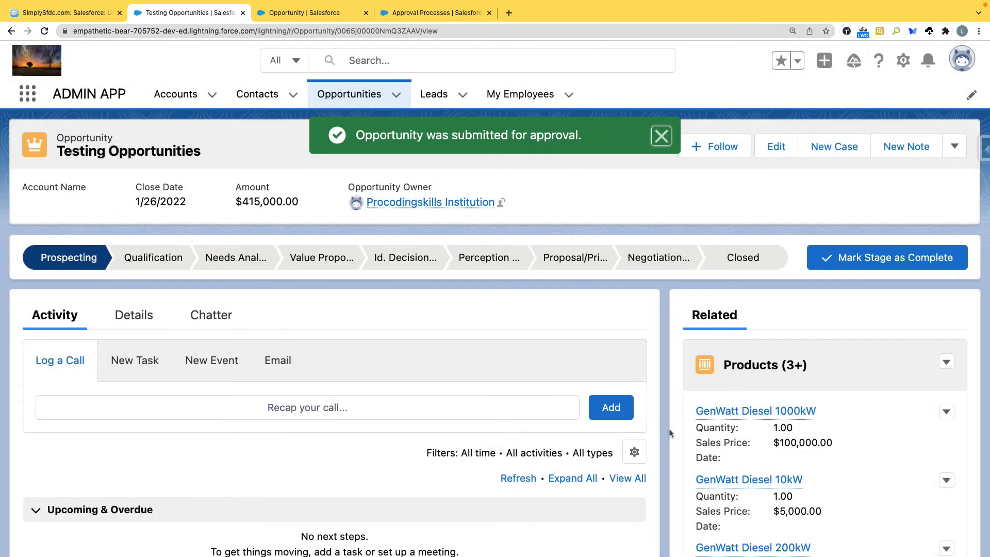
# Step: Show the Testing Opportunities details and highlight the Stage field's Prospecting value
pyautogui.scroll(-15, 670, 433)
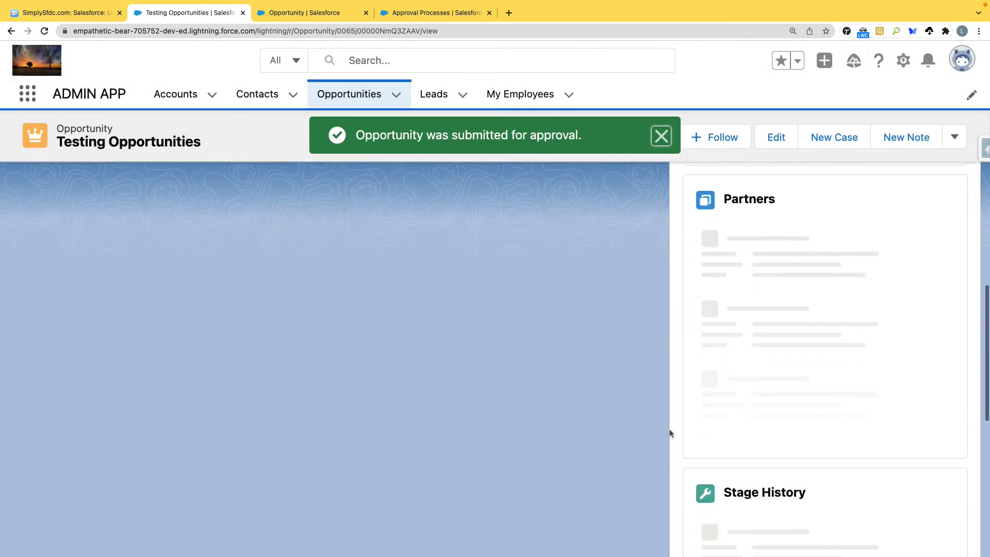
pyautogui.scroll(-5, 670, 432)
pyautogui.scroll(1, 780, 332)
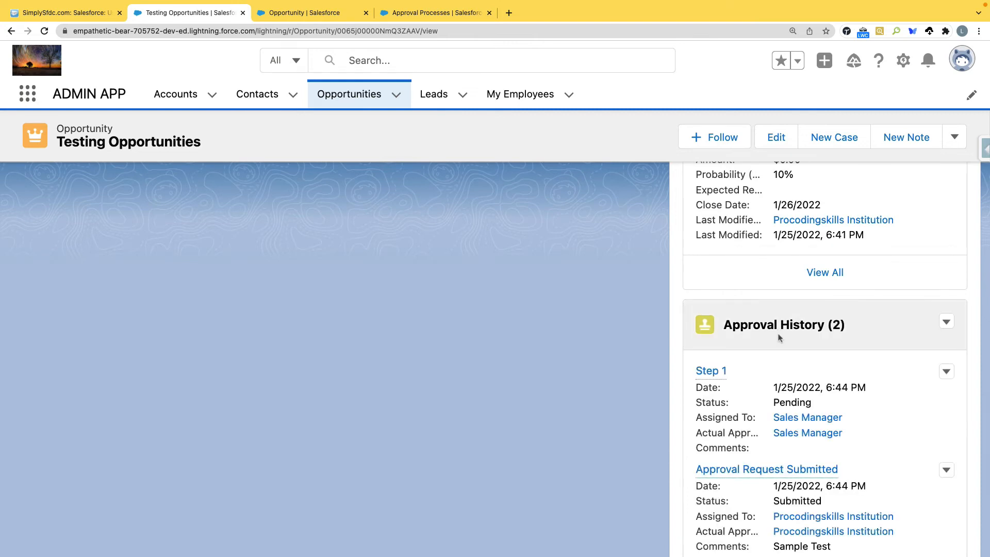
pyautogui.scroll(-2, 790, 335)
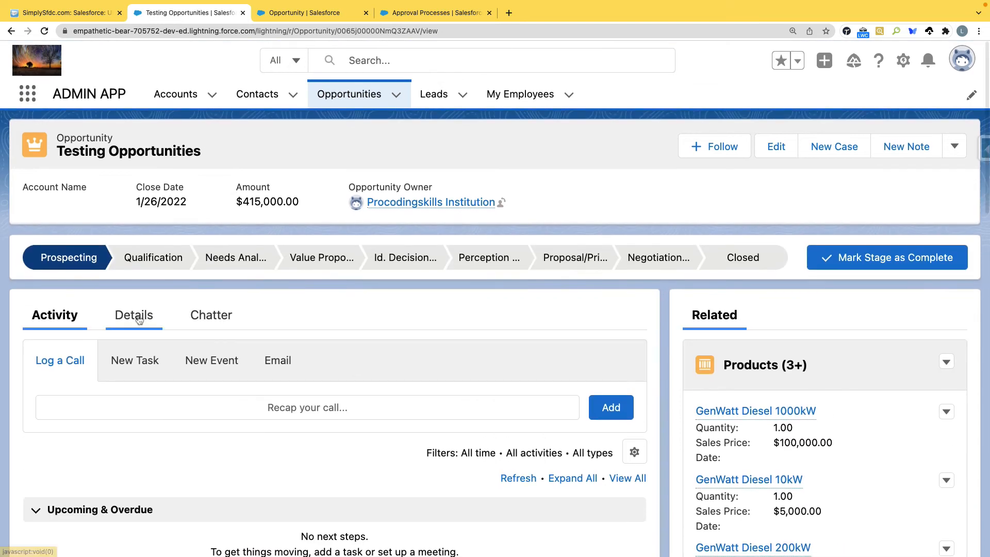
pyautogui.click(139, 320)
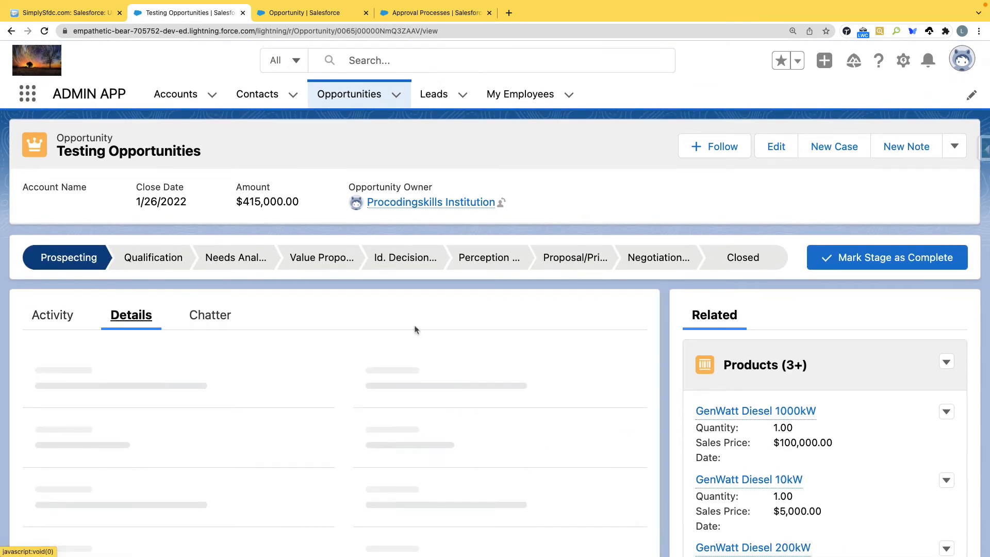
pyautogui.scroll(-2, 399, 450)
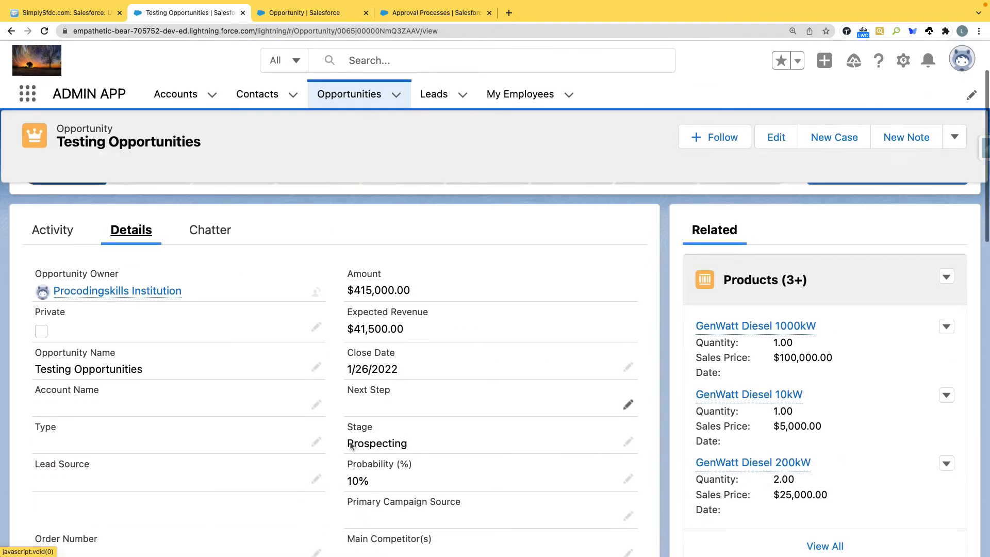
pyautogui.moveTo(345, 443); pyautogui.dragTo(407, 448)
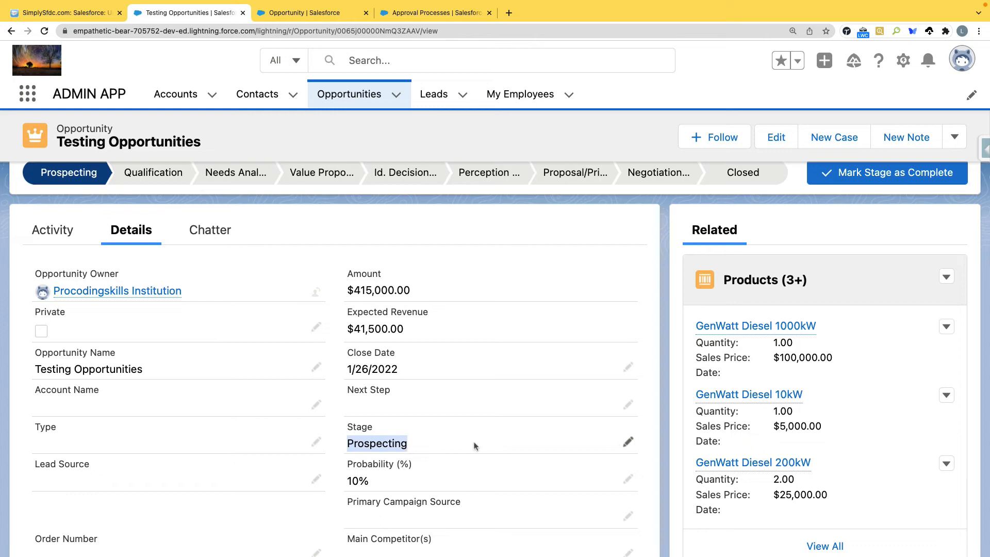
pyautogui.moveTo(347, 427); pyautogui.dragTo(372, 428)
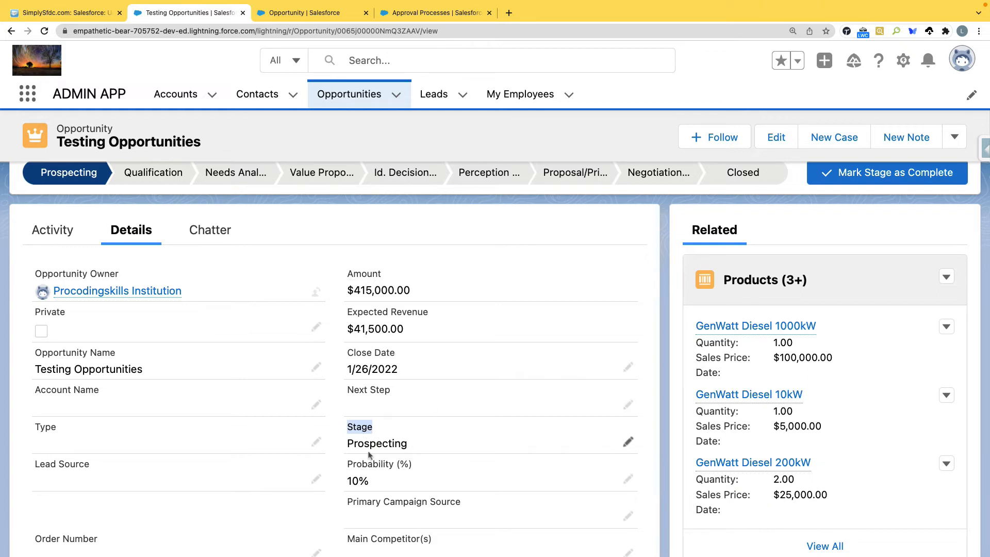
# Step: Open the profile avatar menu
pyautogui.click(962, 60)
pyautogui.click(622, 136)
pyautogui.click(961, 62)
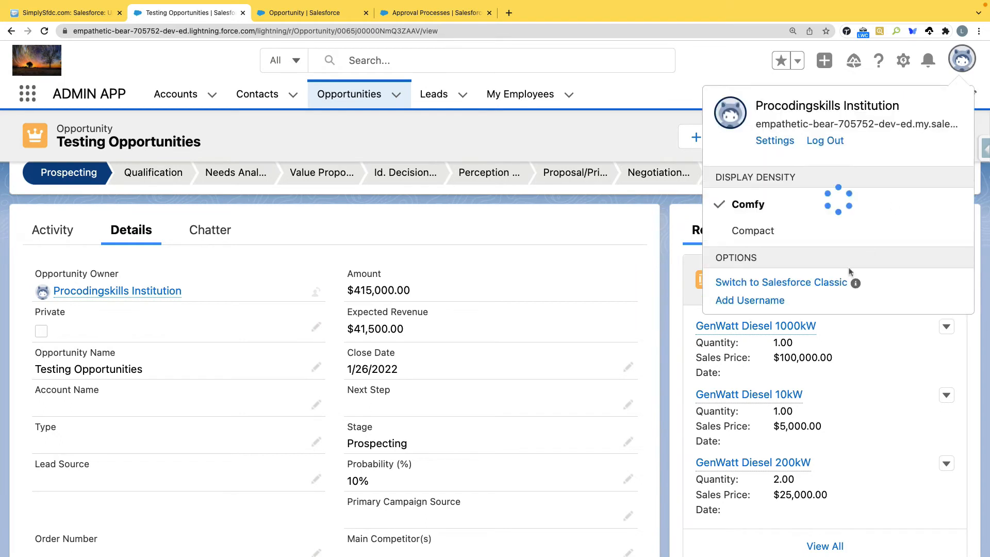
# Step: Switch to Salesforce Classic, open the Testing Opportunities record at 125% zoom, and scroll to Approval History
pyautogui.click(808, 515)
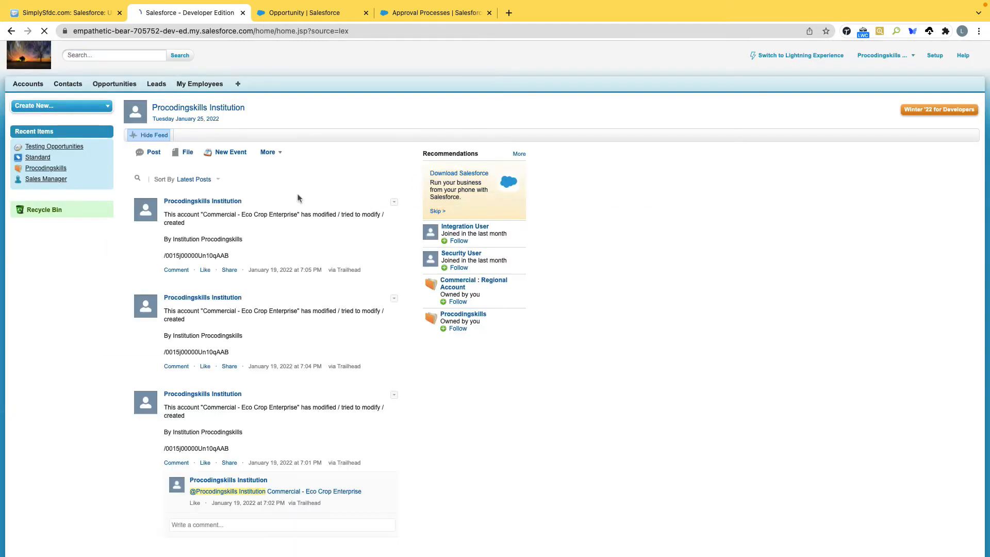
pyautogui.click(118, 85)
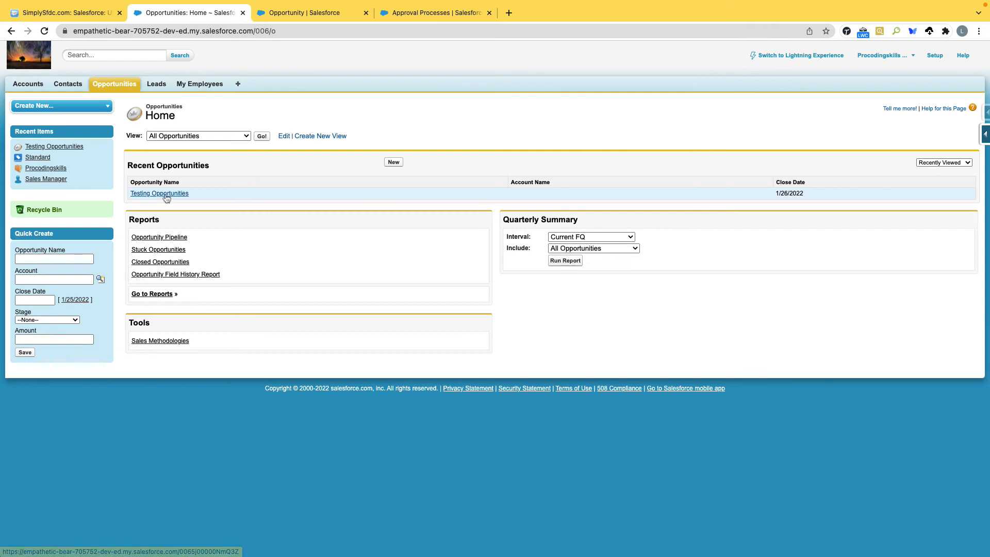
pyautogui.click(166, 197)
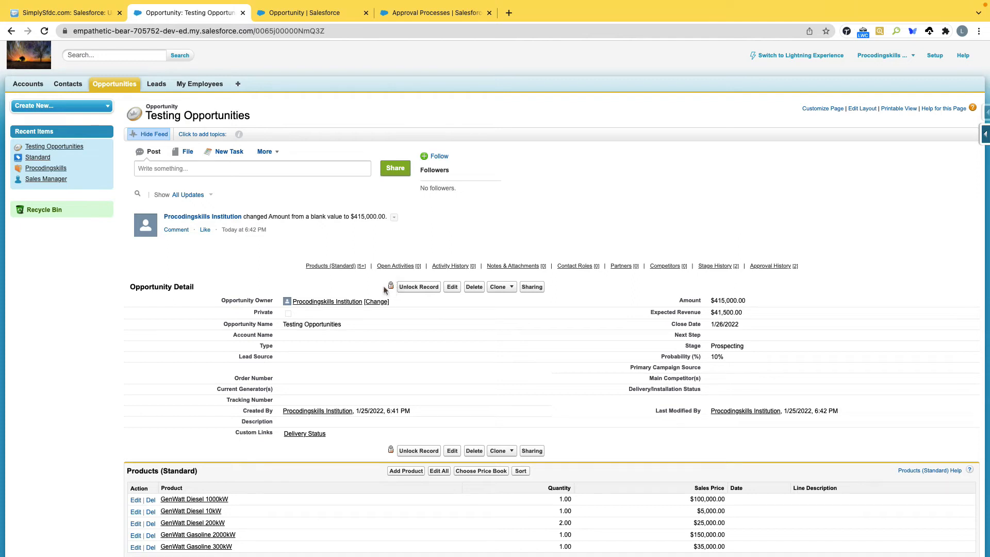
pyautogui.moveTo(389, 288)
pyautogui.press('super+equal')
pyautogui.press('super+equal')
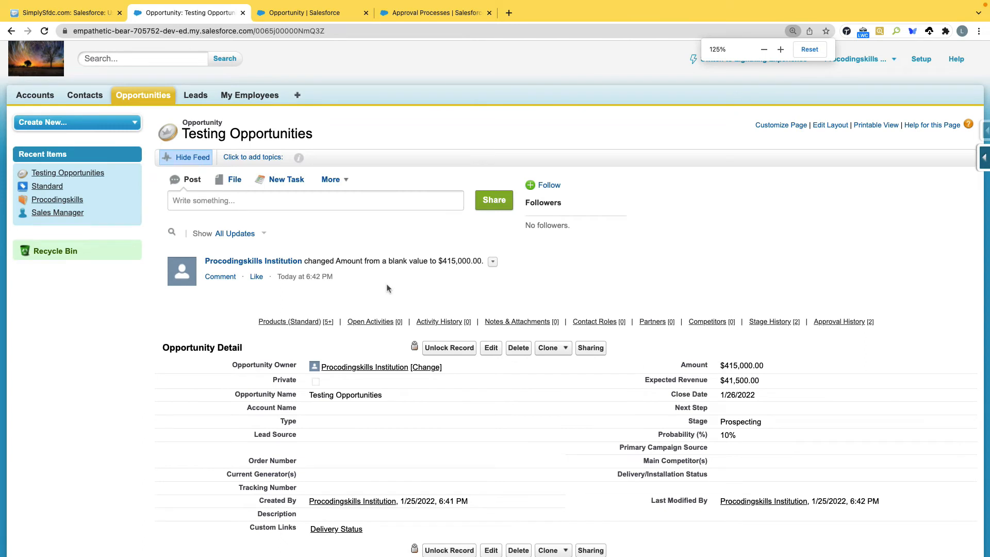
pyautogui.scroll(-3, 389, 288)
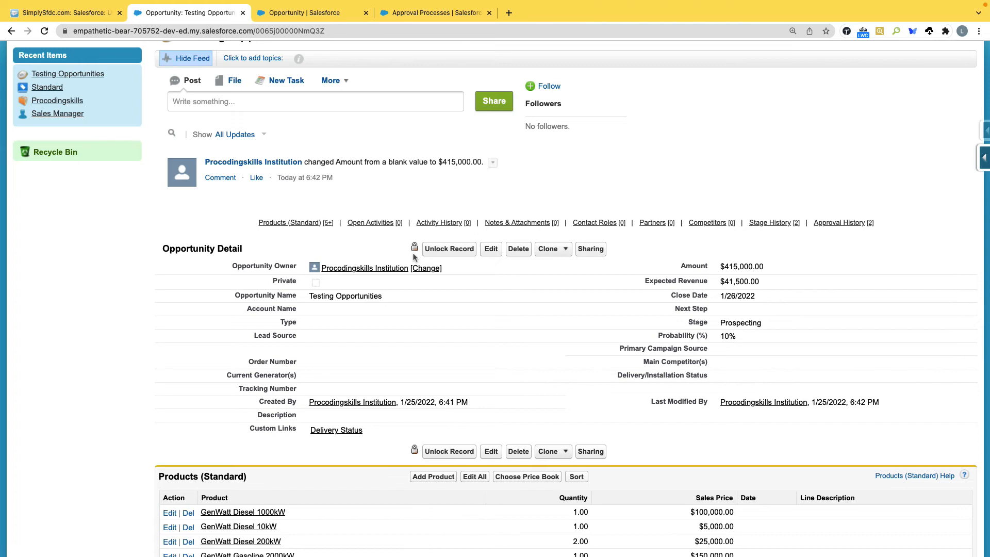
pyautogui.scroll(-12, 414, 256)
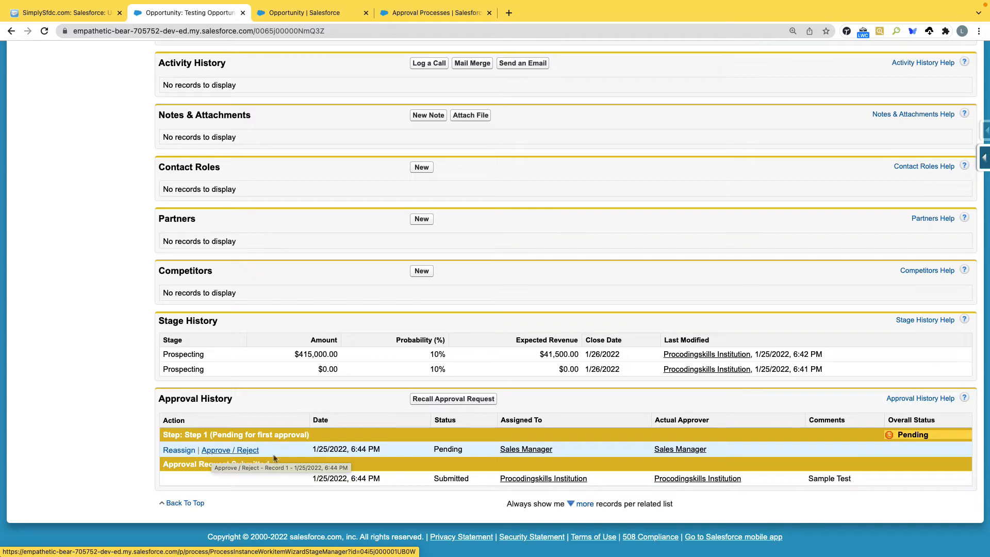
# Step: Approve the pending Step 1 request on Testing Opportunities and check the Actual Approver in its history
pyautogui.click(221, 453)
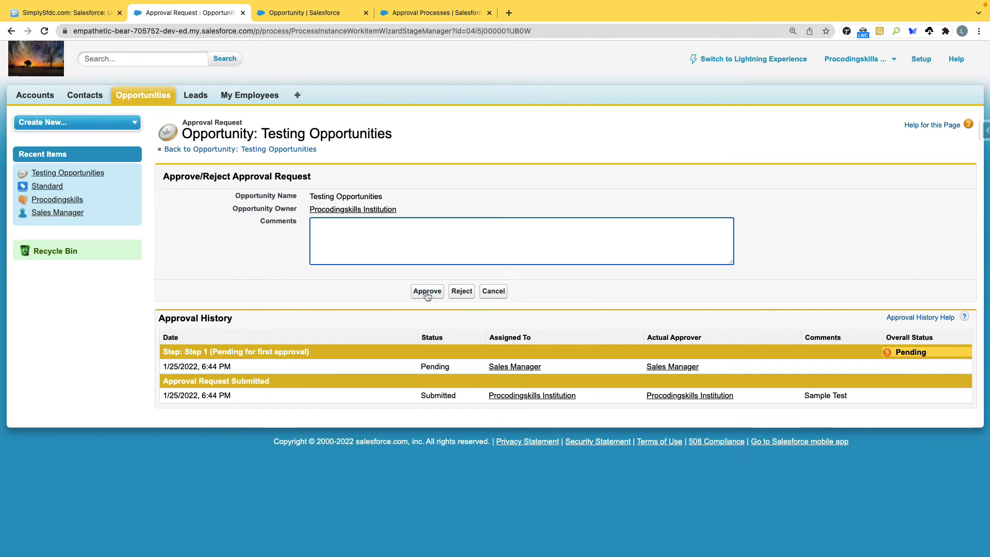
pyautogui.click(427, 292)
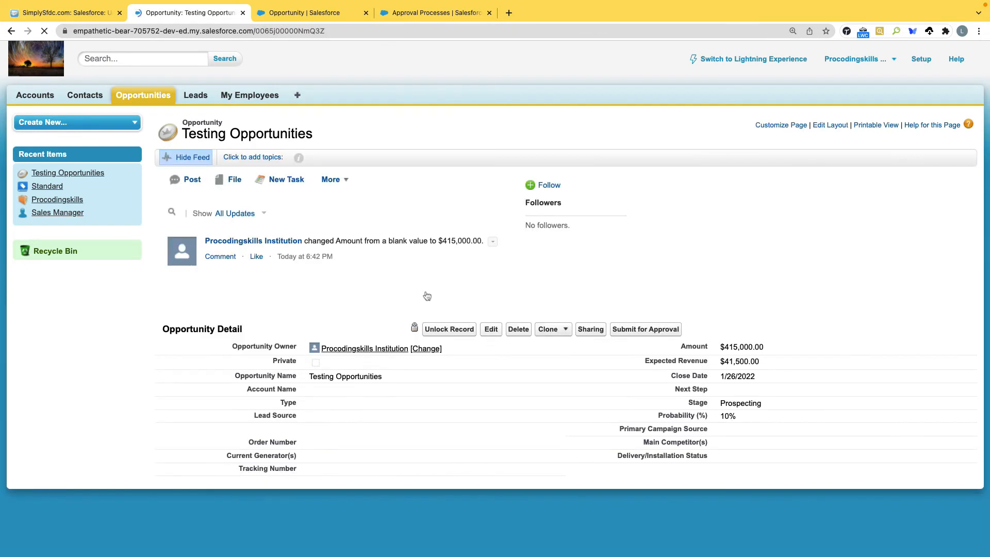
pyautogui.scroll(-15, 433, 361)
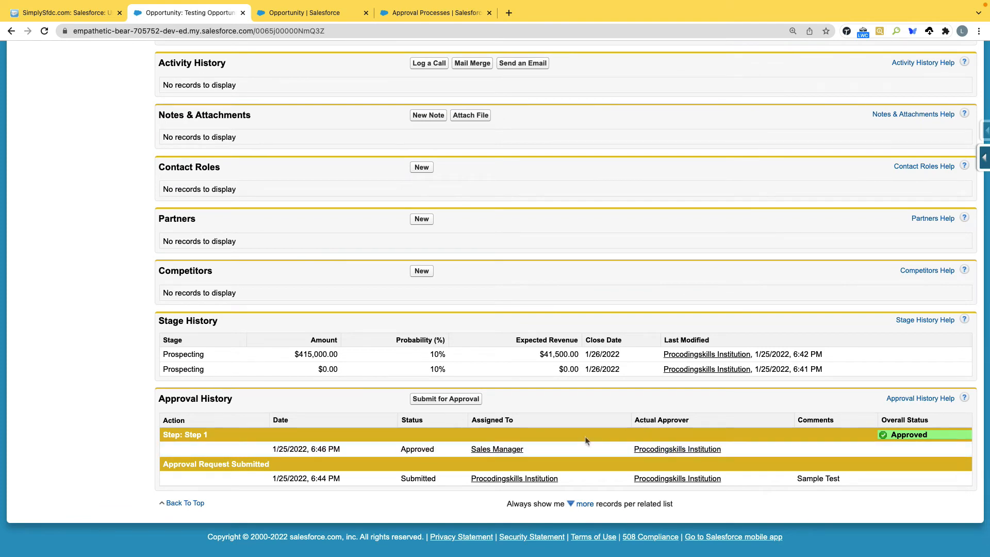
pyautogui.moveTo(692, 421); pyautogui.dragTo(635, 422)
pyautogui.moveTo(743, 450); pyautogui.dragTo(630, 451)
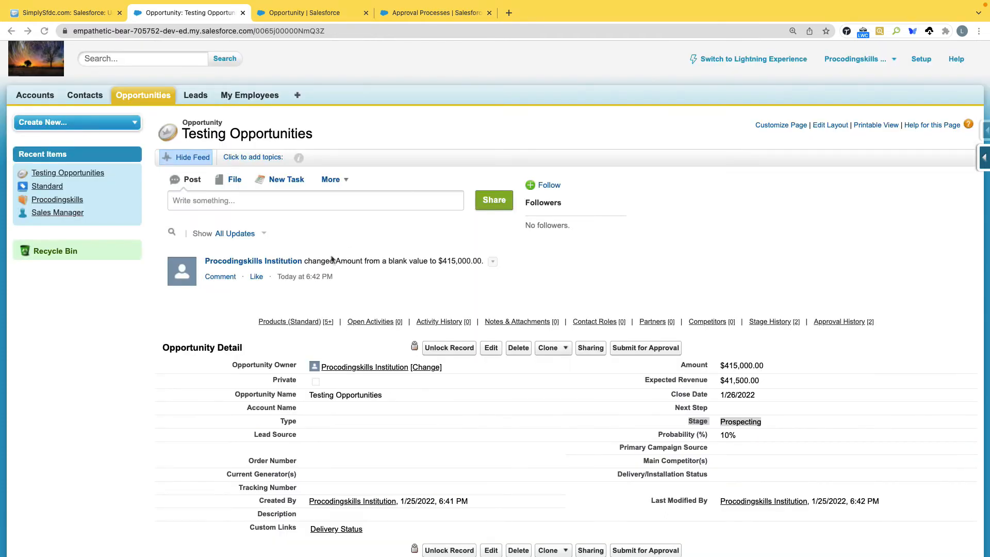
pyautogui.scroll(-10, 536, 297)
pyautogui.scroll(10, 409, 155)
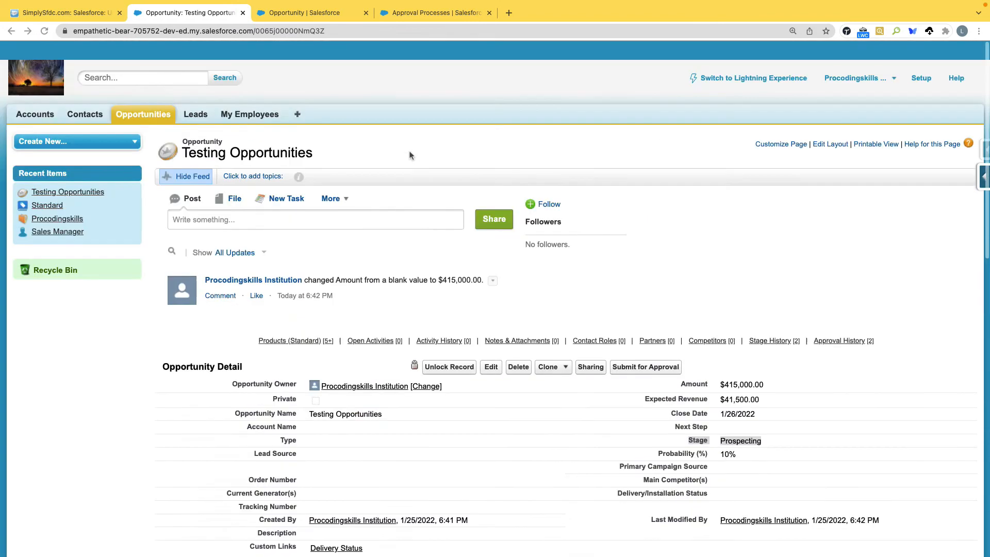
# Step: Return to the Discount Opportunities approval process detail page
pyautogui.click(312, 15)
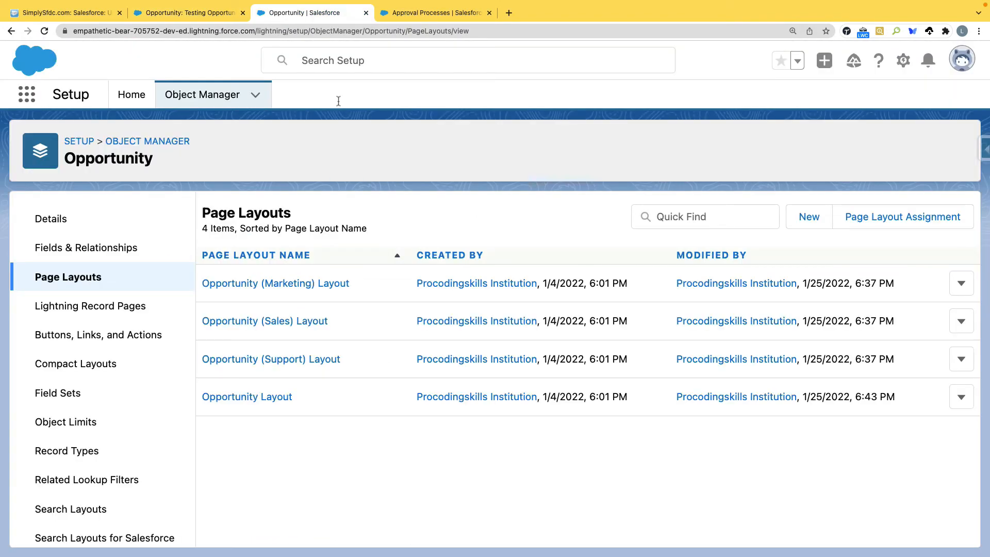
pyautogui.click(411, 16)
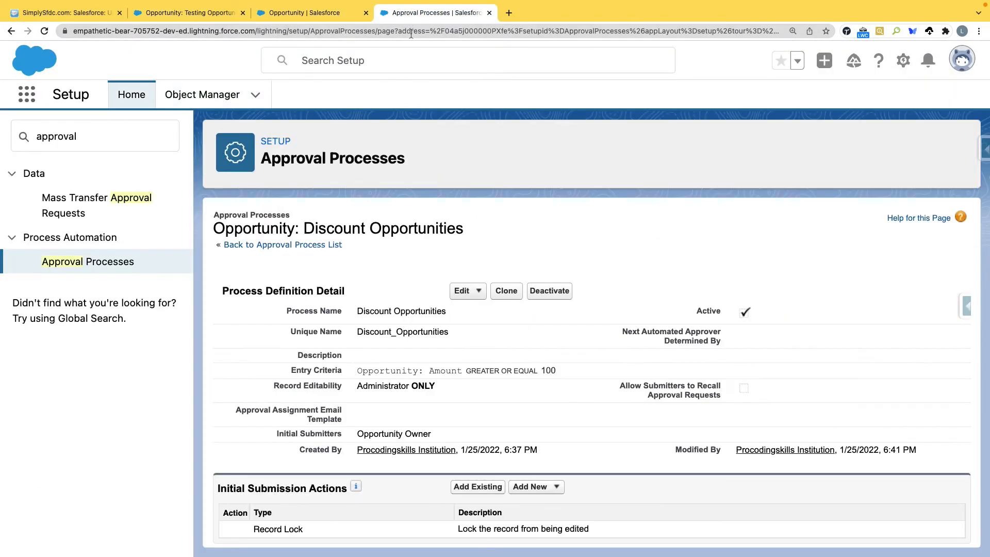
pyautogui.scroll(-3, 572, 323)
pyautogui.scroll(3, 570, 320)
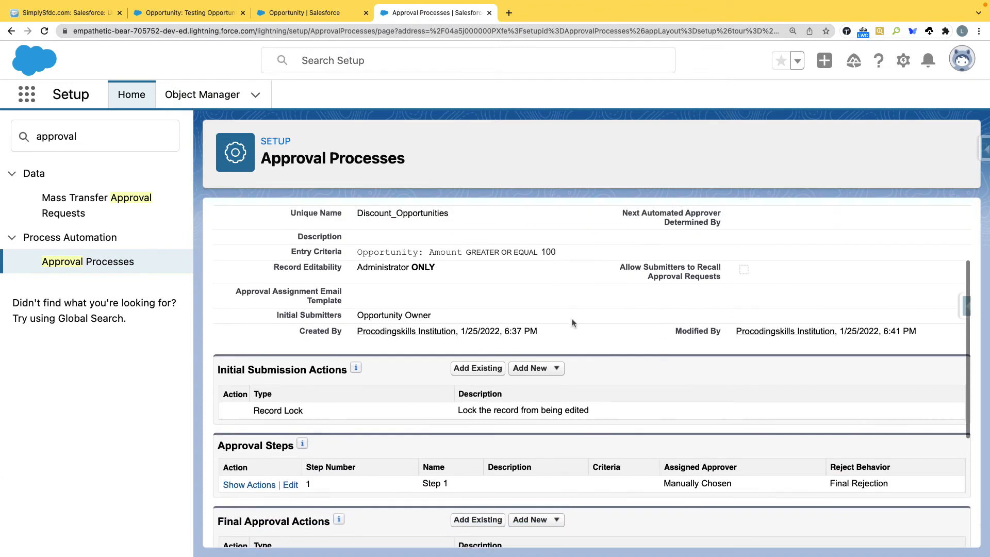
pyautogui.scroll(-2, 554, 299)
pyautogui.scroll(2, 557, 296)
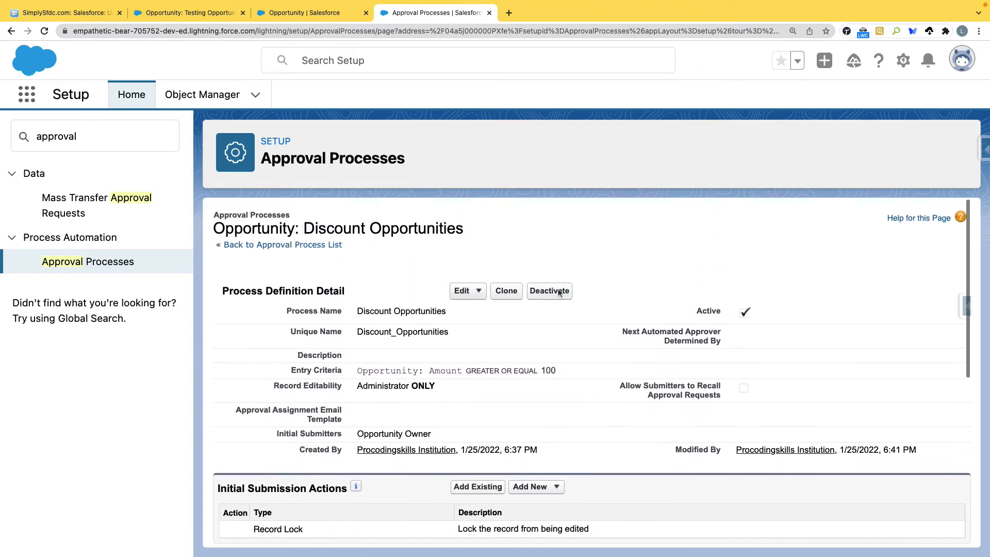
pyautogui.scroll(-7, 556, 298)
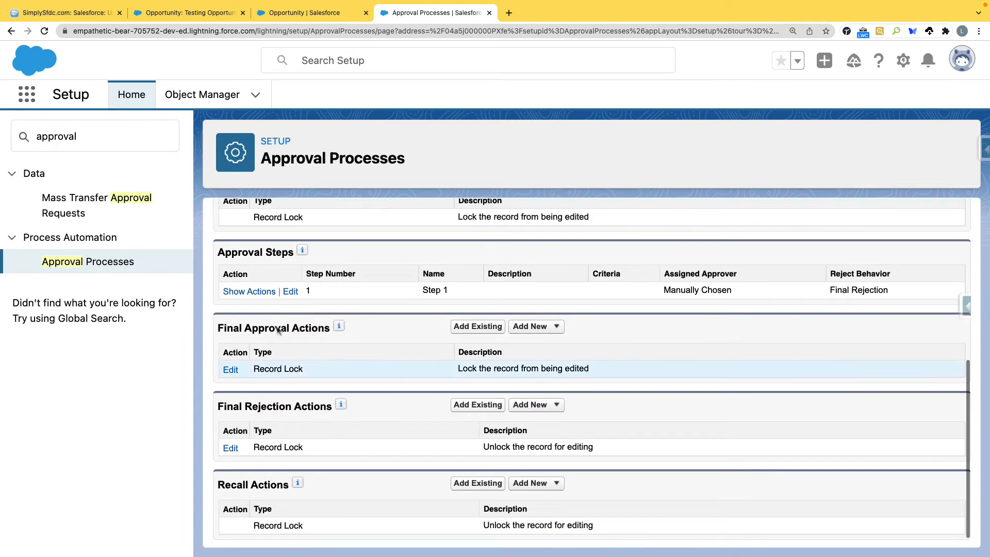
pyautogui.scroll(2, 378, 294)
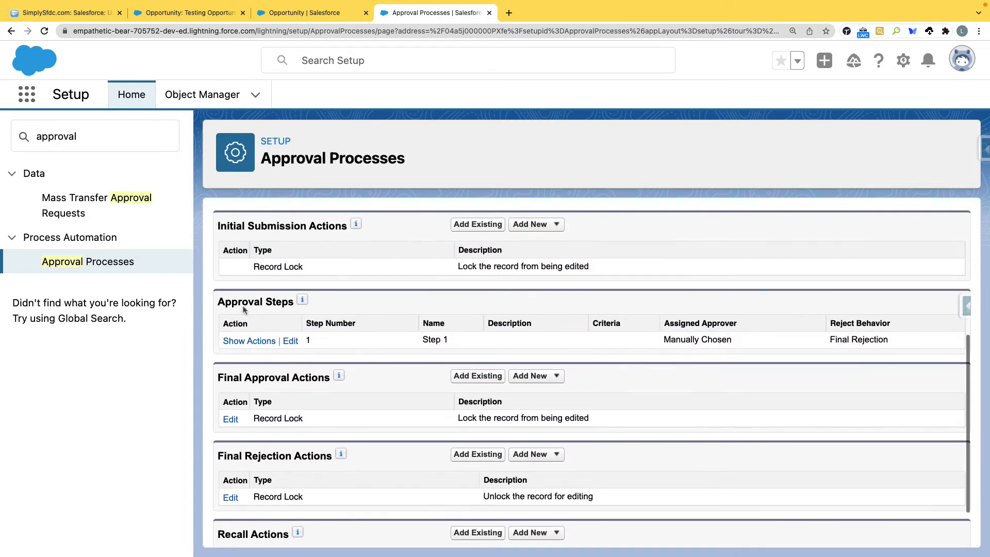
pyautogui.moveTo(219, 302); pyautogui.dragTo(293, 303)
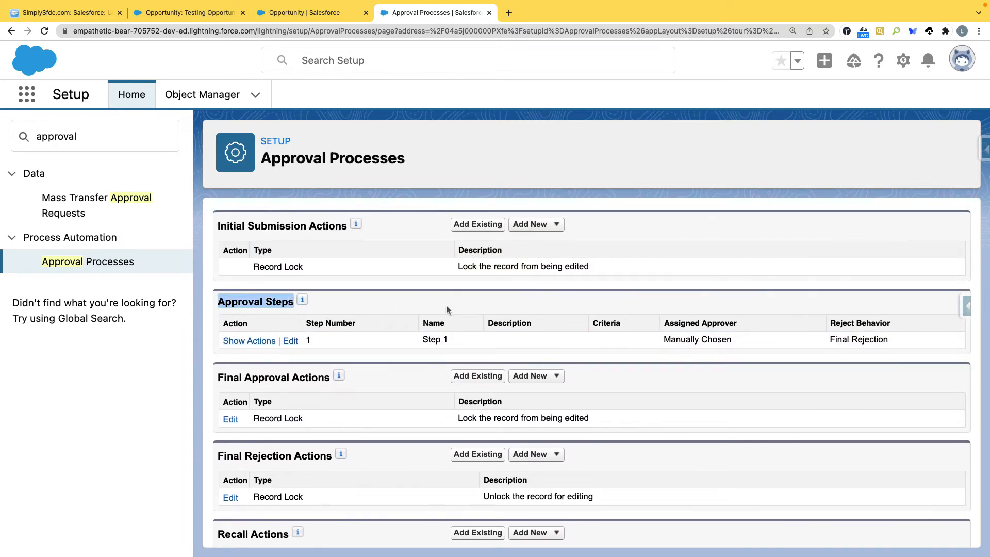
pyautogui.scroll(6, 446, 308)
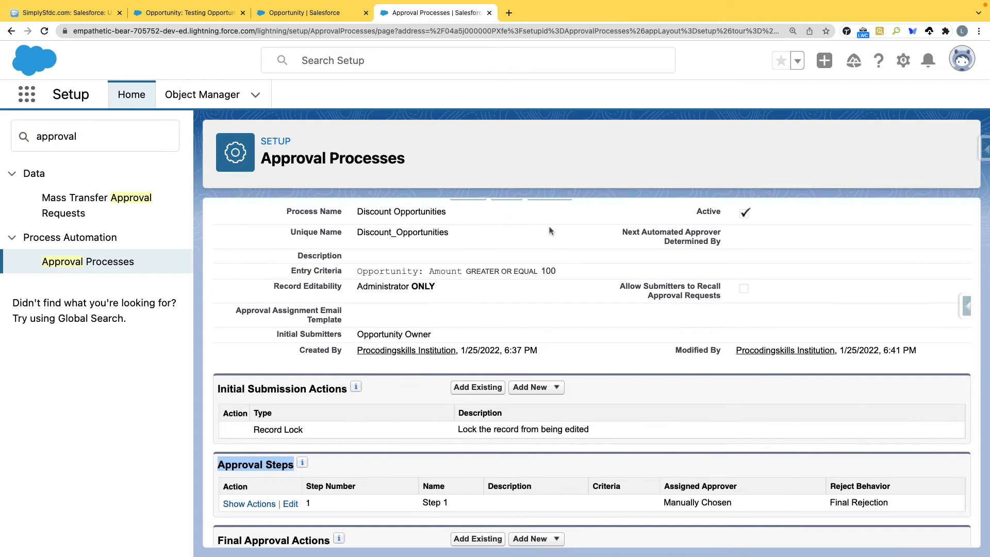
pyautogui.scroll(-4, 550, 230)
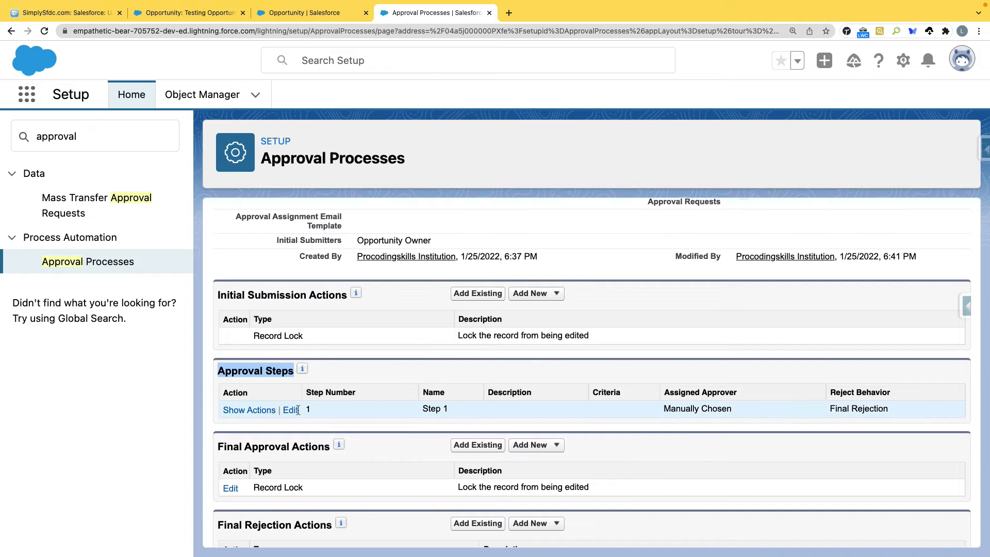
pyautogui.scroll(1, 407, 407)
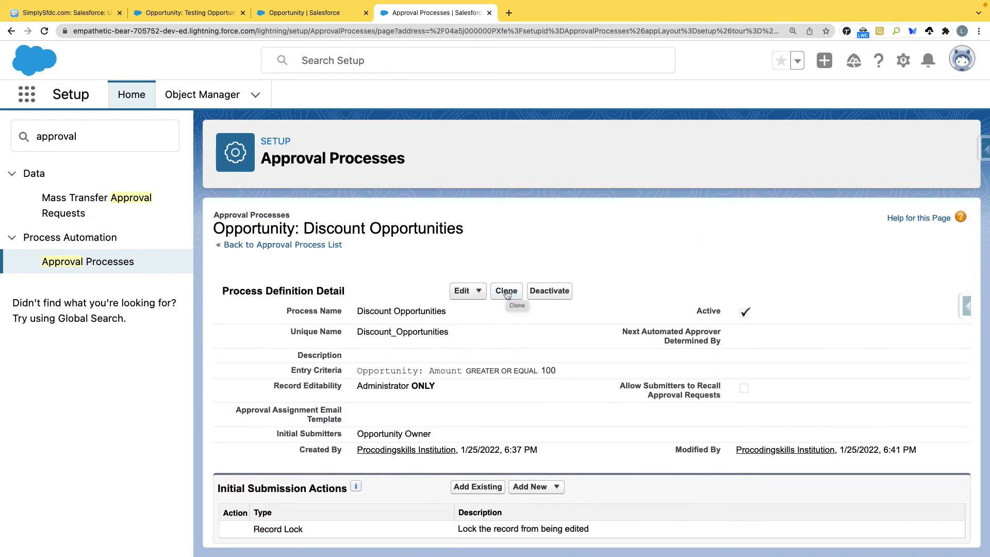
# Step: Clone Discount Opportunities as 'Discount Opportunities V1' (unique name Discount_Opportunities_v1) and save it
pyautogui.click(507, 291)
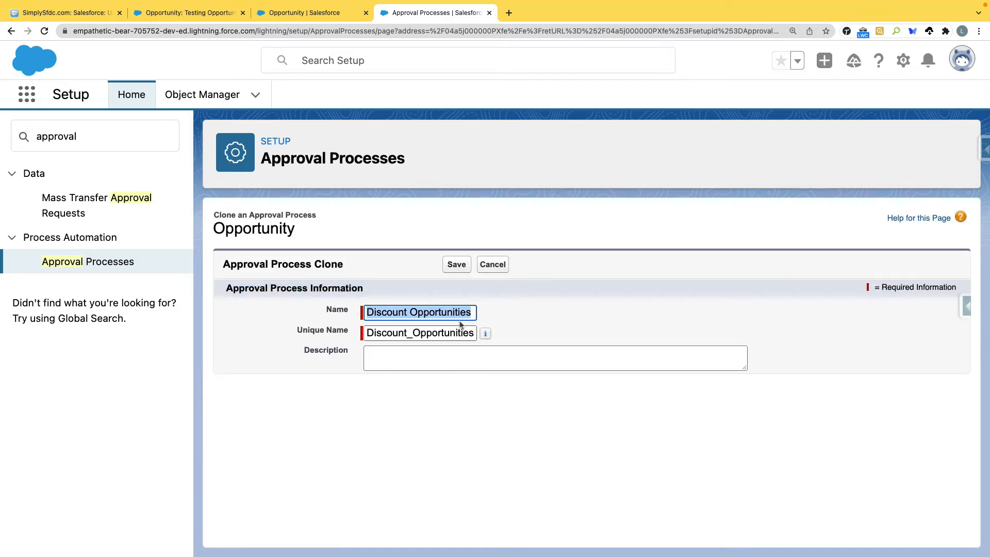
pyautogui.click(458, 333)
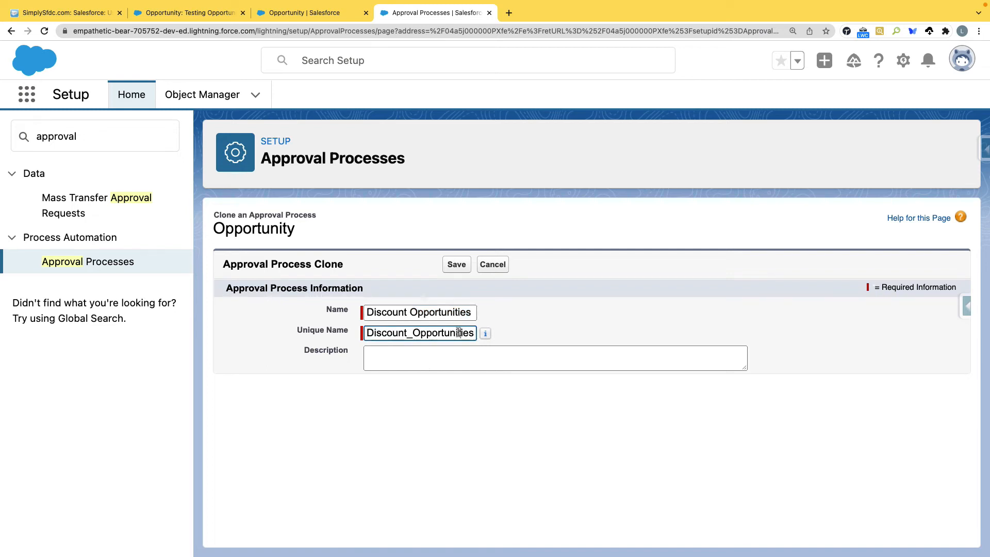
pyautogui.write('_v1')
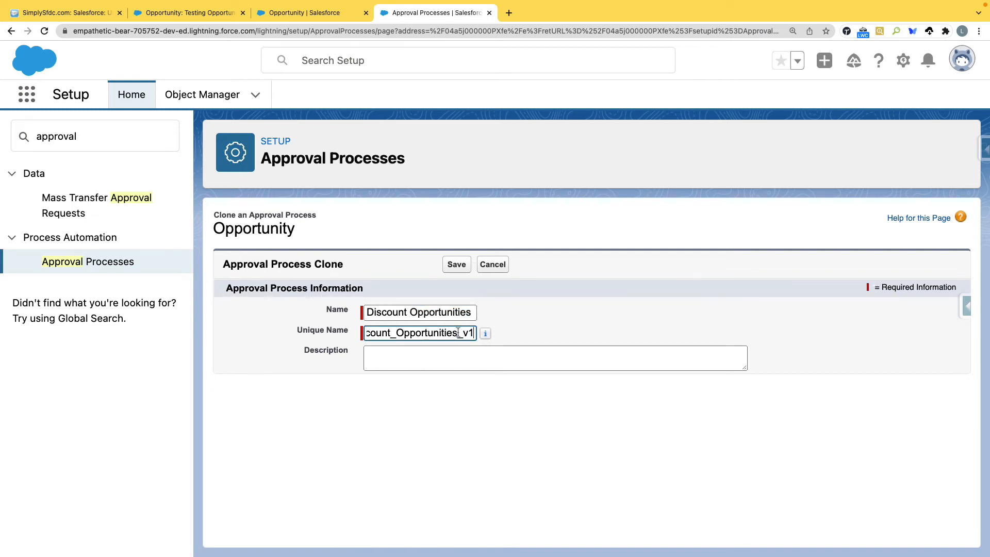
pyautogui.hotkey('shift', 'Tab')
pyautogui.write('V1')
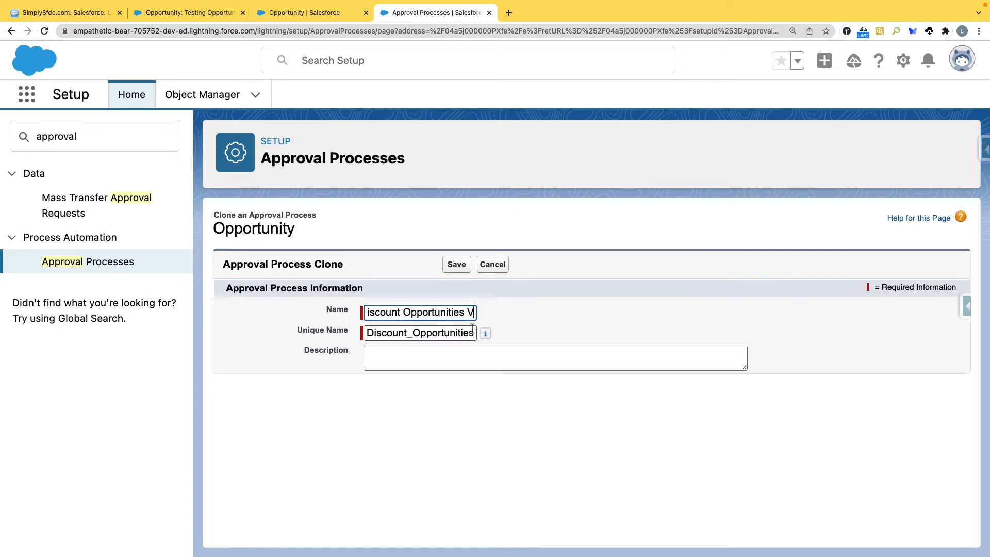
pyautogui.click(460, 265)
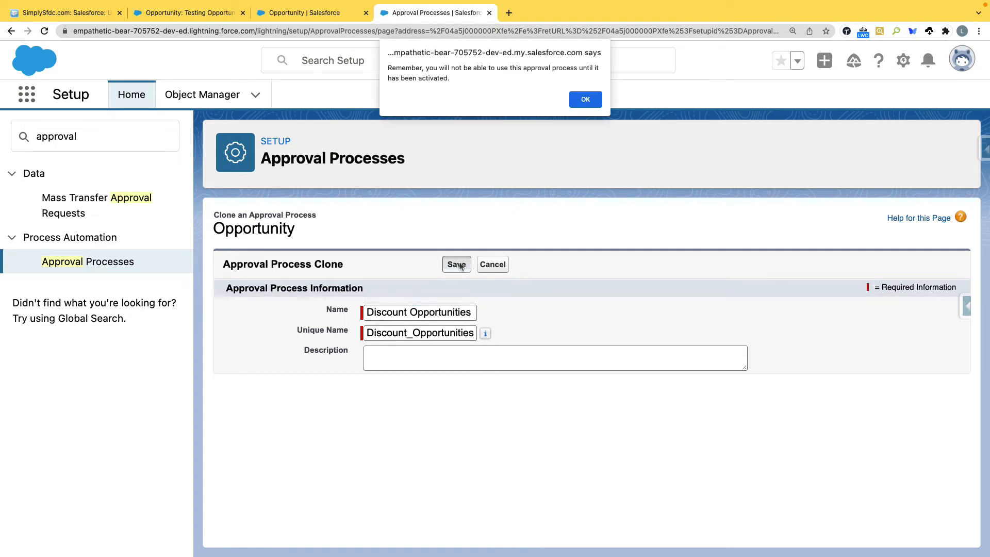
pyautogui.click(587, 99)
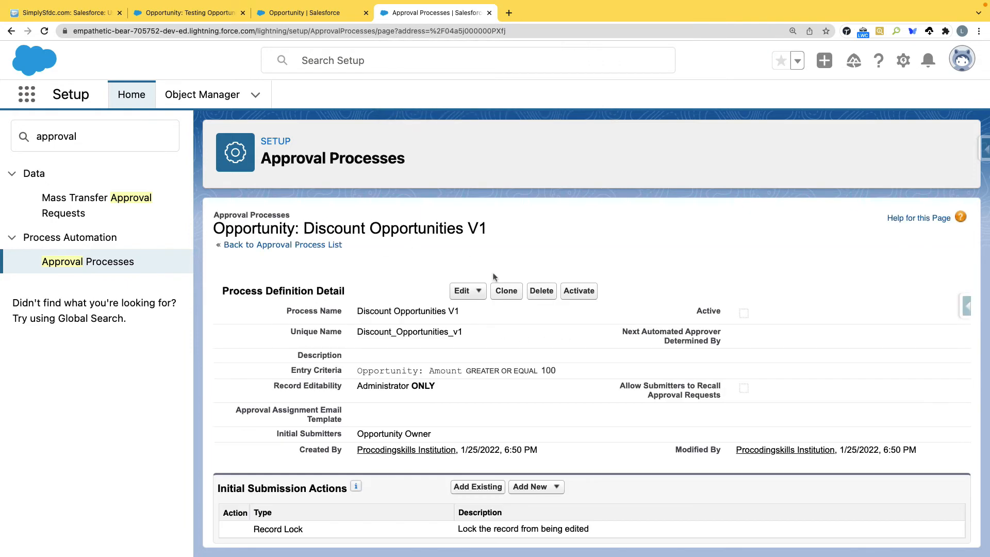
pyautogui.scroll(-5, 484, 382)
pyautogui.scroll(1, 484, 380)
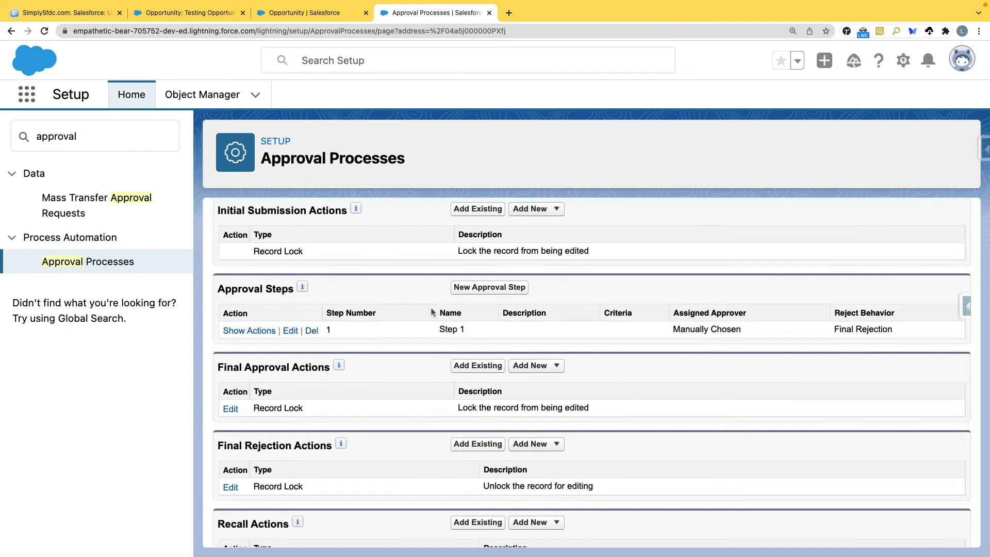
# Step: Add a new approval step to V1, replacing the partly typed 'Appro' name with 'Only'
pyautogui.click(503, 292)
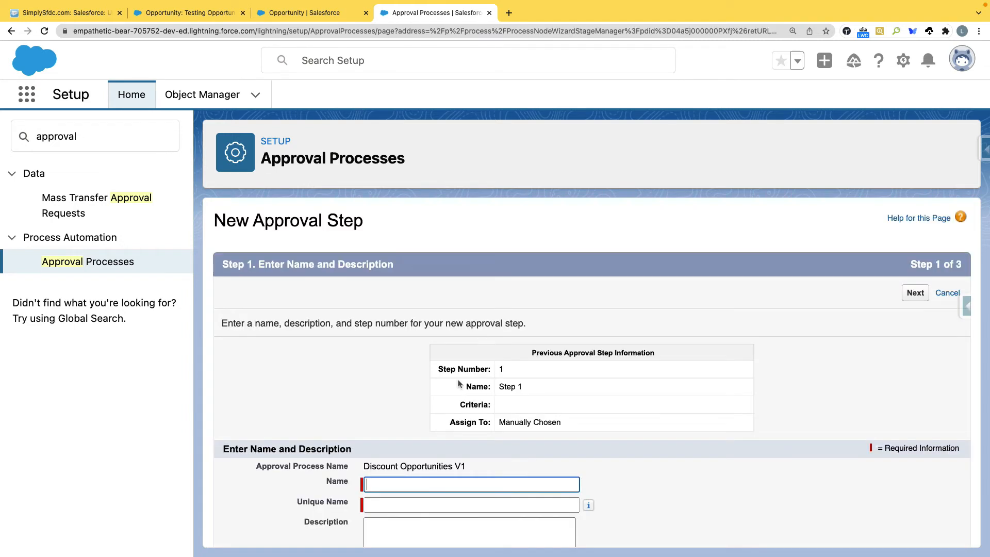
pyautogui.scroll(-3, 411, 423)
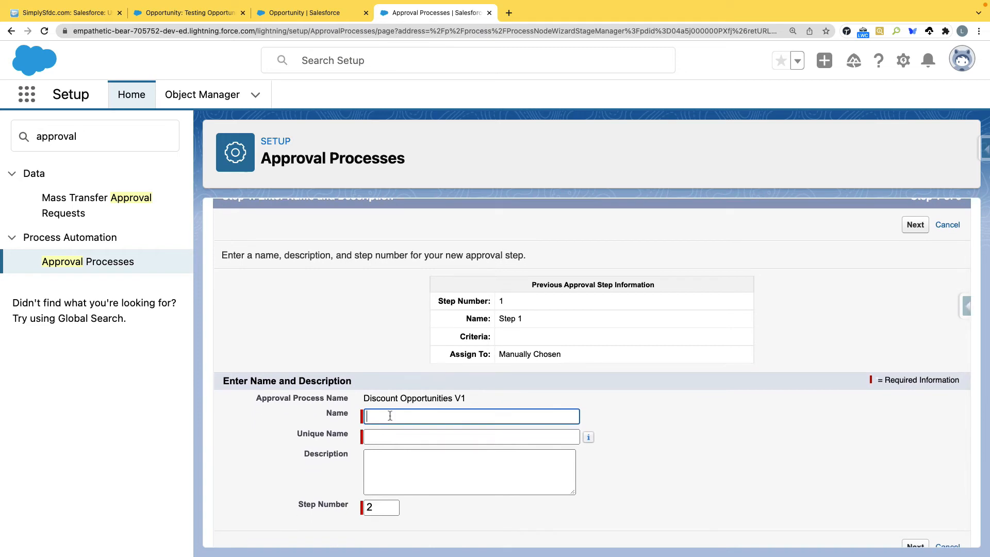
pyautogui.write('Appro')
pyautogui.press('BackSpace')
pyautogui.press('BackSpace')
pyautogui.press('BackSpace')
pyautogui.press('BackSpace')
pyautogui.press('BackSpace')
pyautogui.write('Only')
pyautogui.click(298, 14)
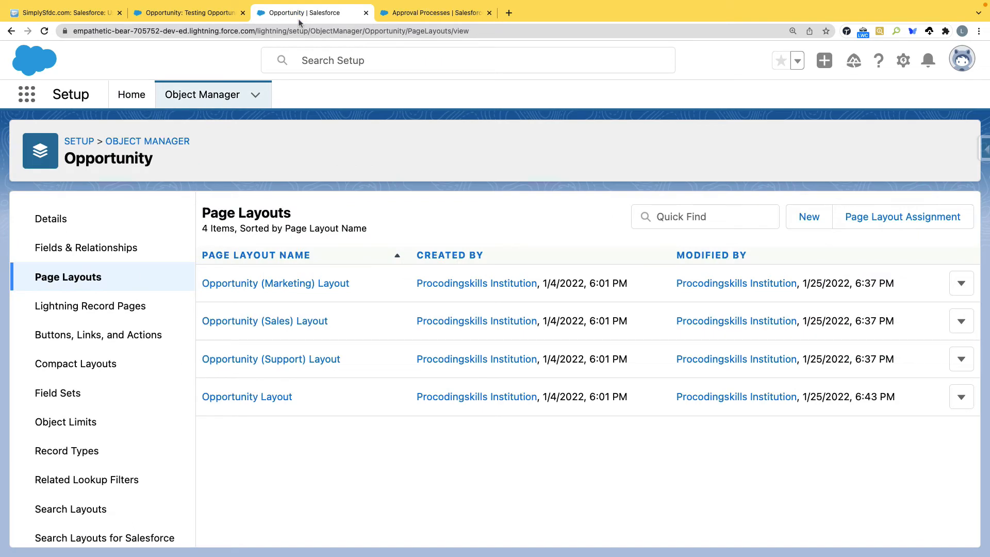
pyautogui.click(162, 14)
pyautogui.scroll(-2, 308, 299)
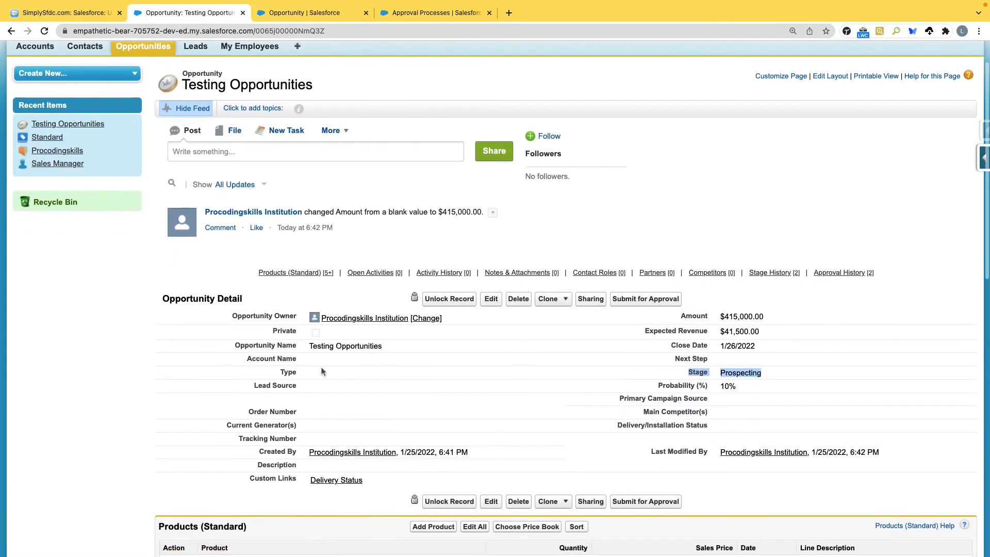
pyautogui.click(489, 299)
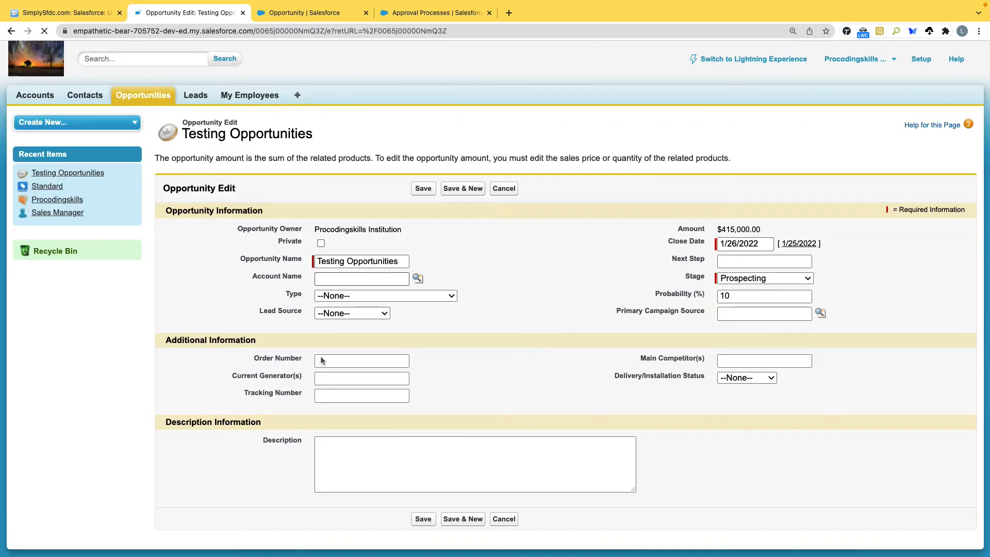
pyautogui.click(356, 296)
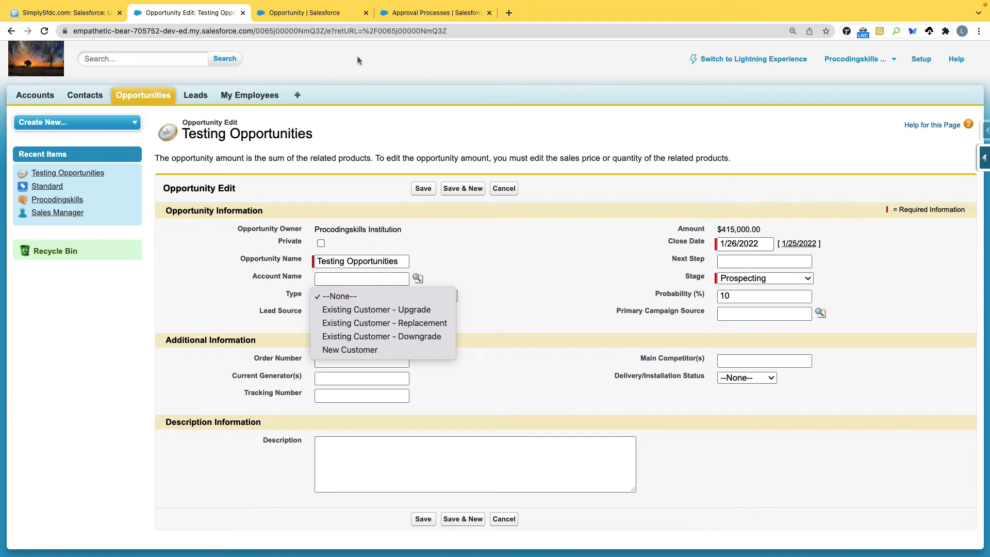
pyautogui.click(325, 13)
pyautogui.click(432, 12)
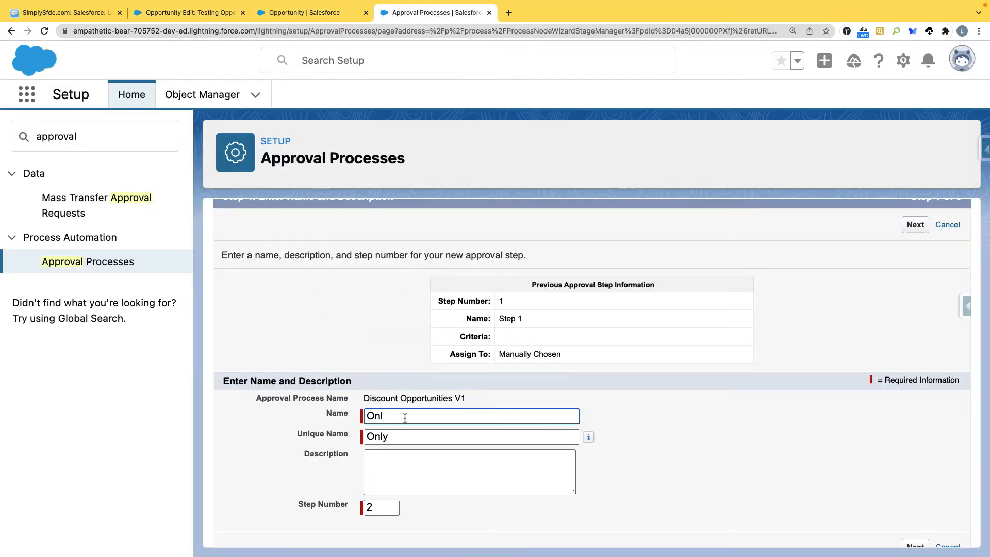
# Step: Name Step 2 'Exiting Customer Upgrade' and regenerate its unique name Exiting_Customer_Upgrade
pyautogui.write('Exiting Customer Upgrade')
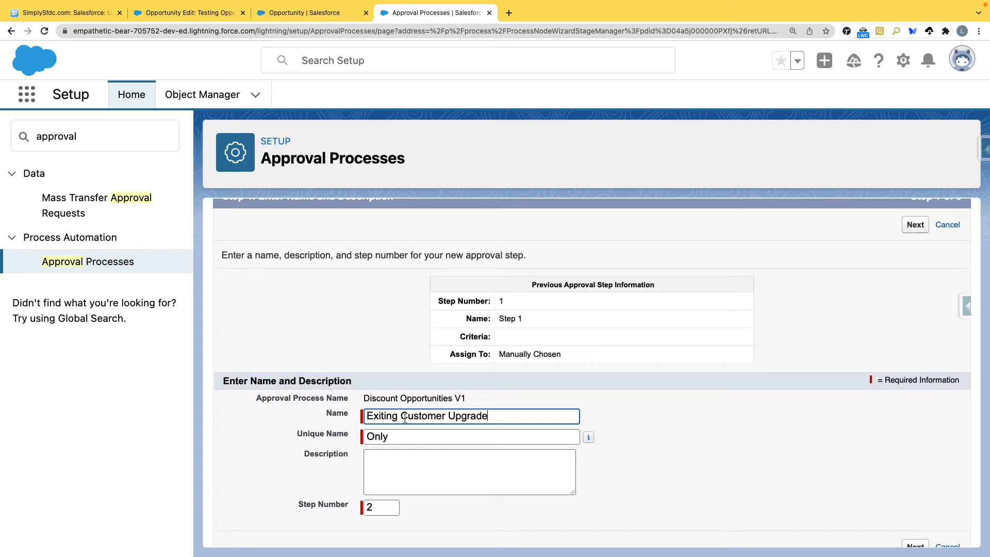
pyautogui.press('Tab')
pyautogui.press('BackSpace')
pyautogui.click(508, 415)
pyautogui.press('Tab')
pyautogui.scroll(-1, 436, 491)
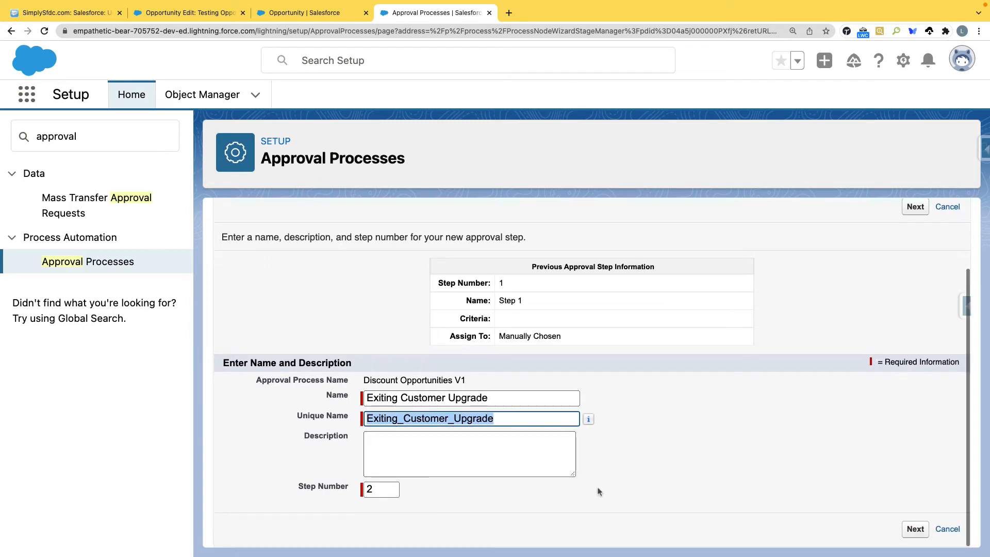
# Step: Set Step 2 to be entered only when its criteria are met
pyautogui.click(915, 531)
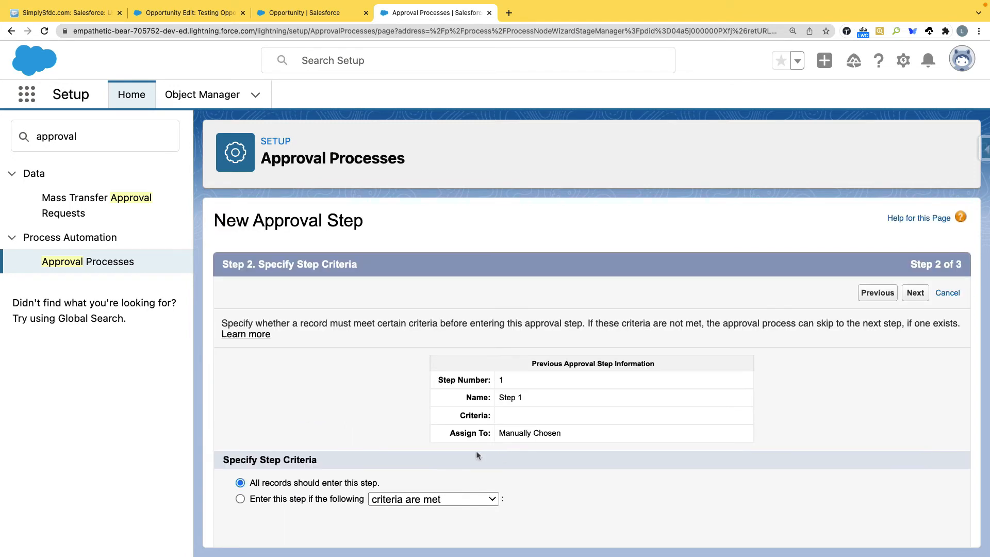
pyautogui.scroll(-2, 370, 478)
pyautogui.click(282, 467)
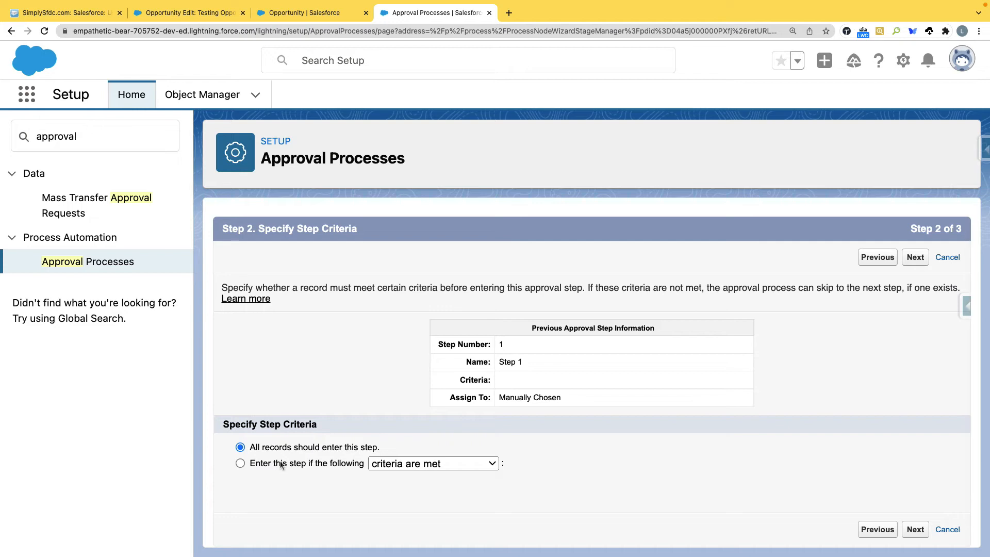
pyautogui.scroll(-5, 411, 469)
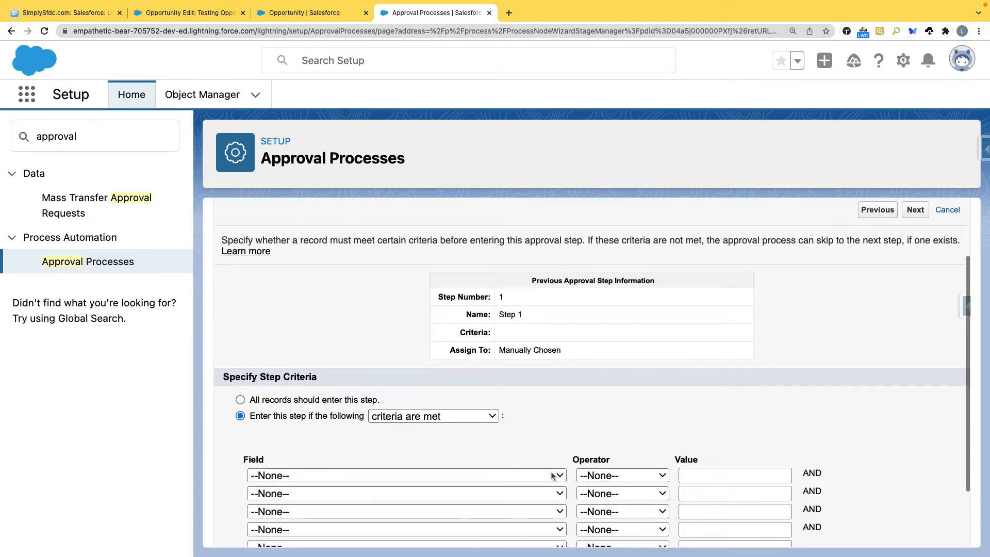
# Step: Define the criterion Opportunity: Type equals Existing Customer - Upgrade, picking the value from the lookup
pyautogui.click(286, 411)
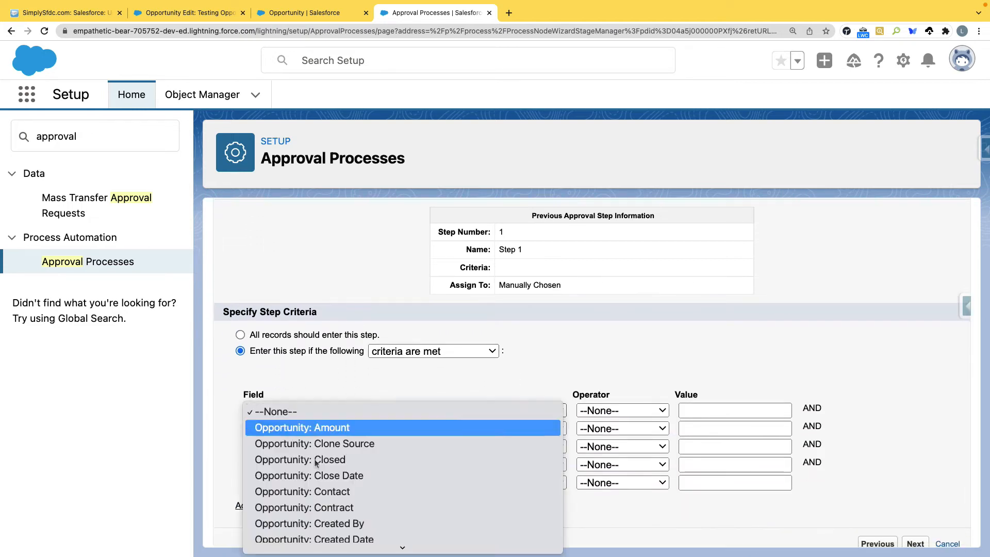
pyautogui.scroll(-6, 319, 469)
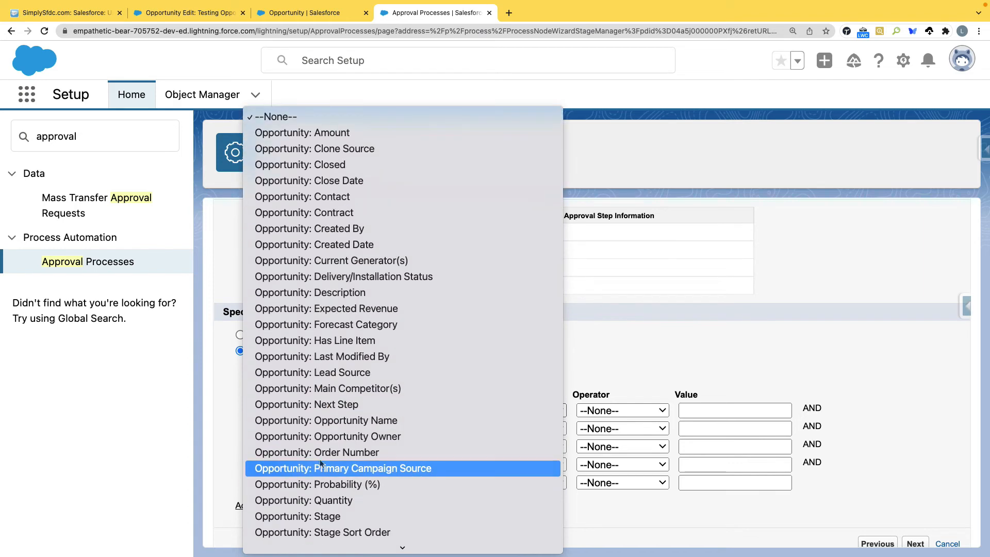
pyautogui.scroll(-2, 331, 454)
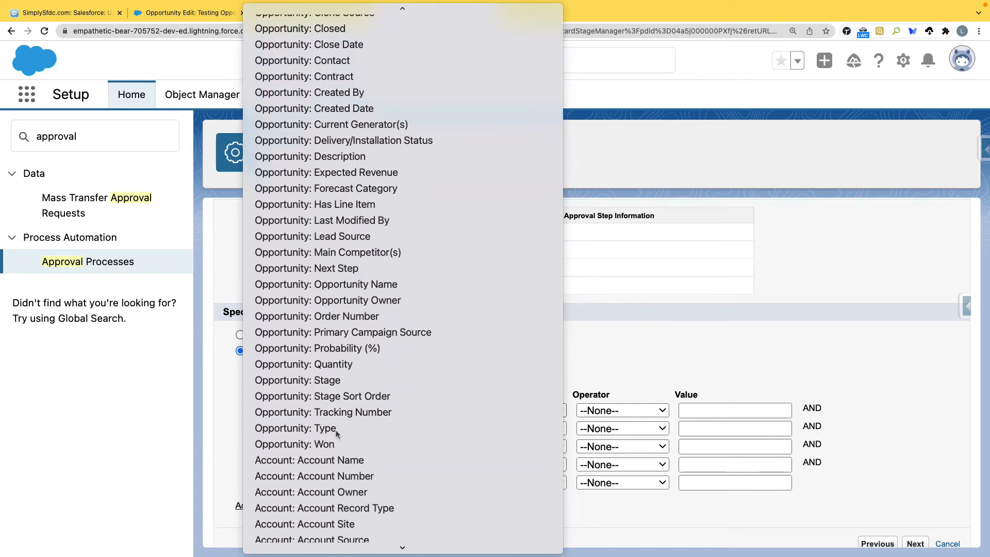
pyautogui.click(335, 429)
pyautogui.click(620, 411)
pyautogui.click(614, 430)
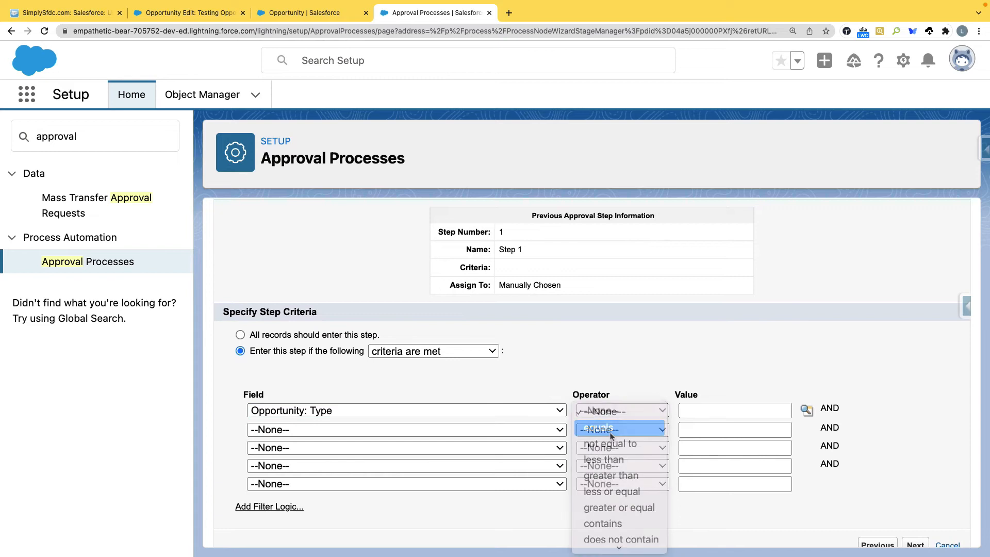
pyautogui.click(808, 410)
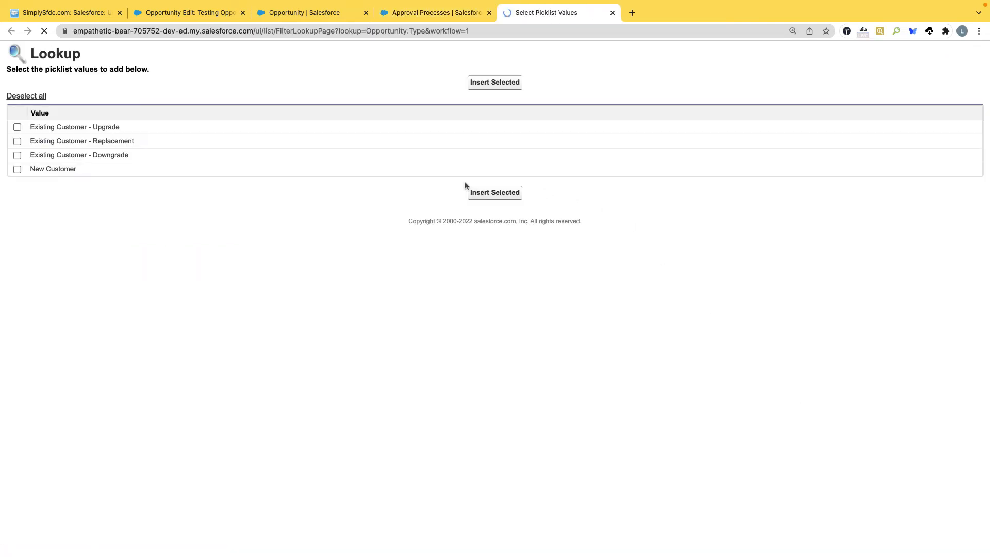
pyautogui.click(18, 127)
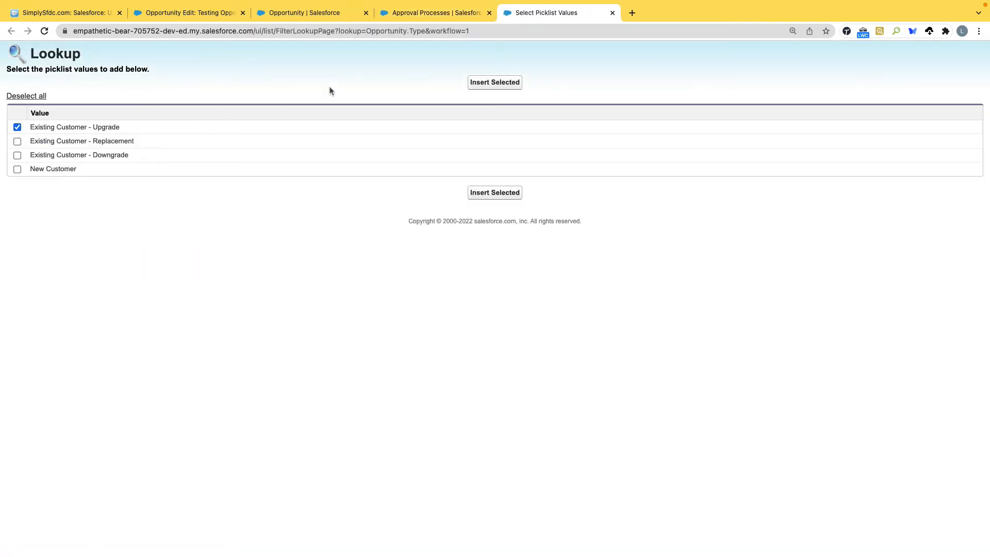
pyautogui.click(493, 83)
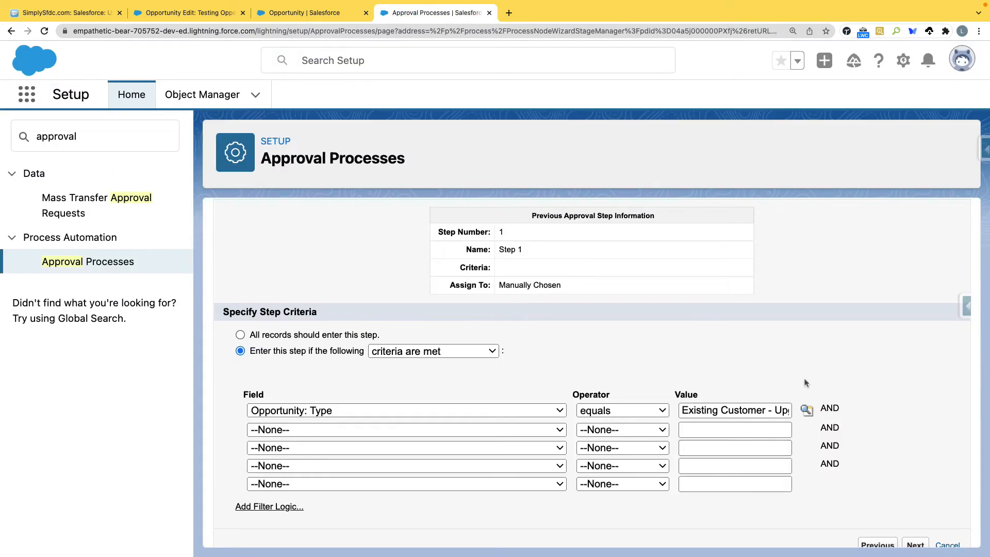
pyautogui.scroll(-1, 805, 384)
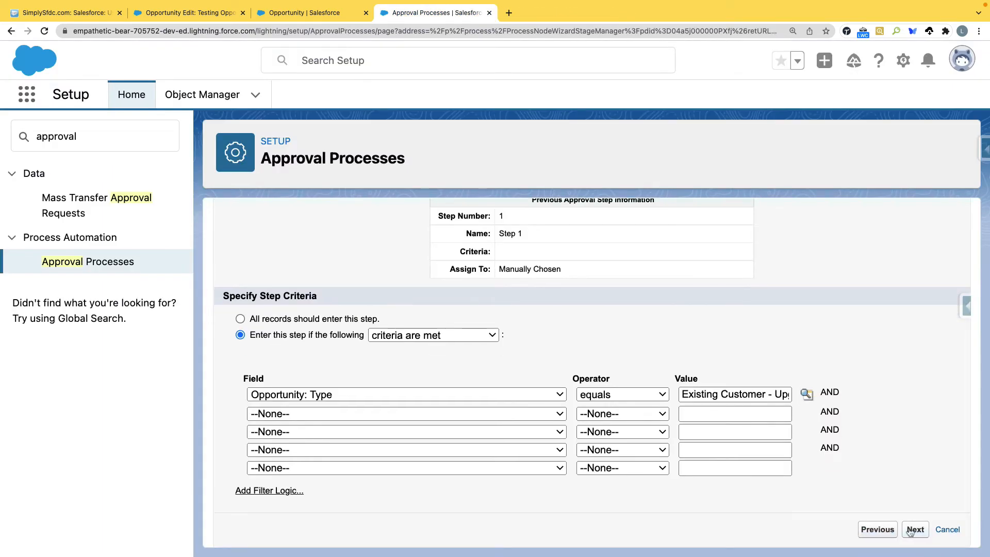
# Step: Auto-assign Step 2 to a user picked from recently viewed users, with rejections going back 1 step
pyautogui.scroll(-2, 346, 417)
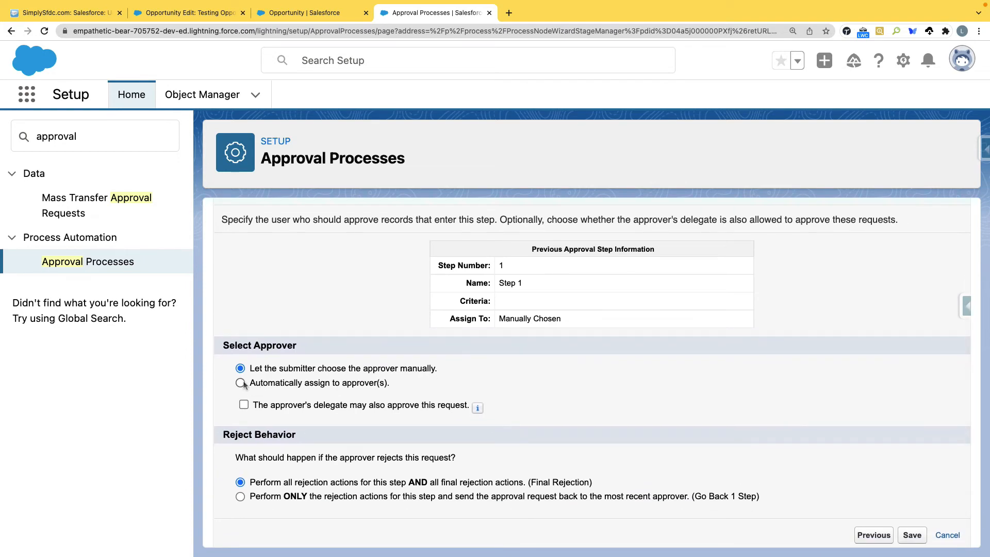
pyautogui.click(241, 384)
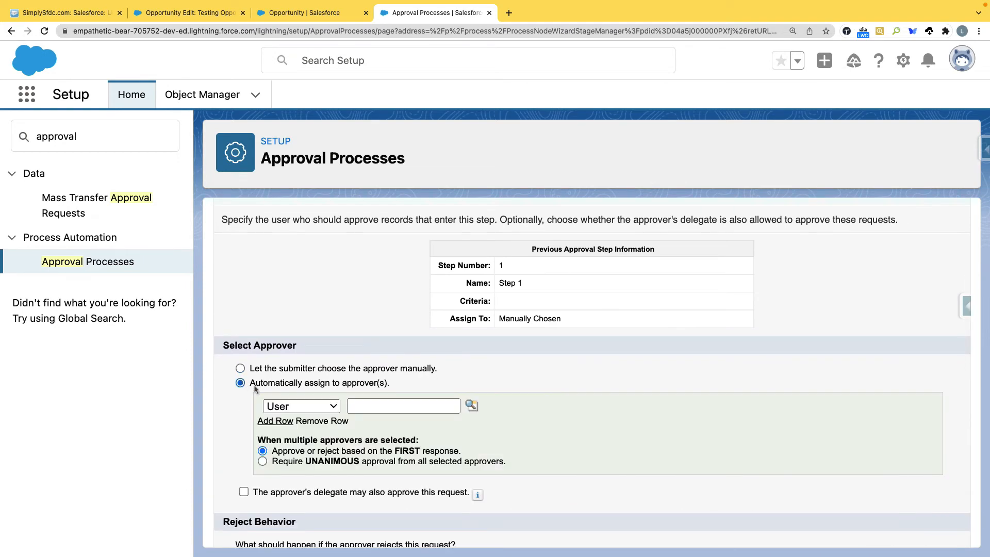
pyautogui.click(471, 407)
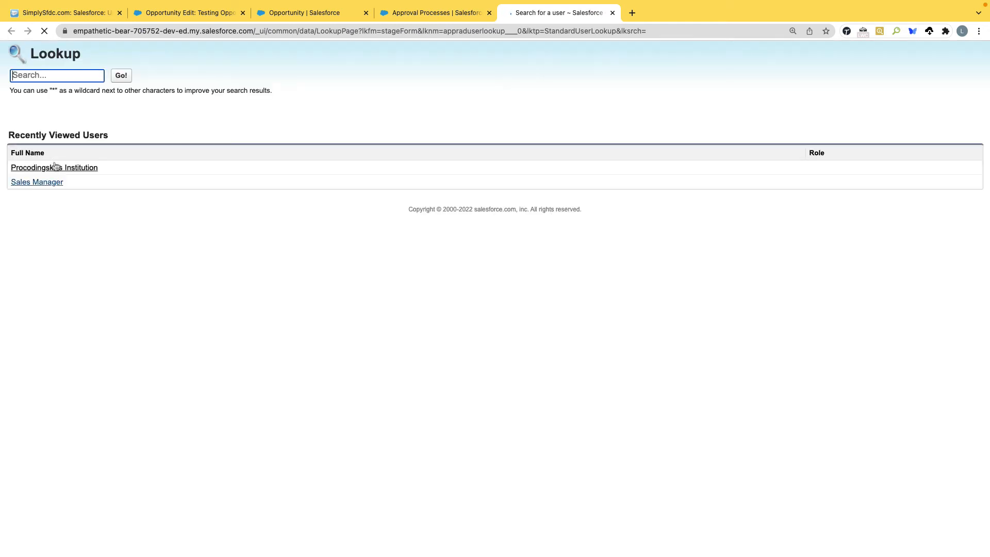
pyautogui.click(52, 171)
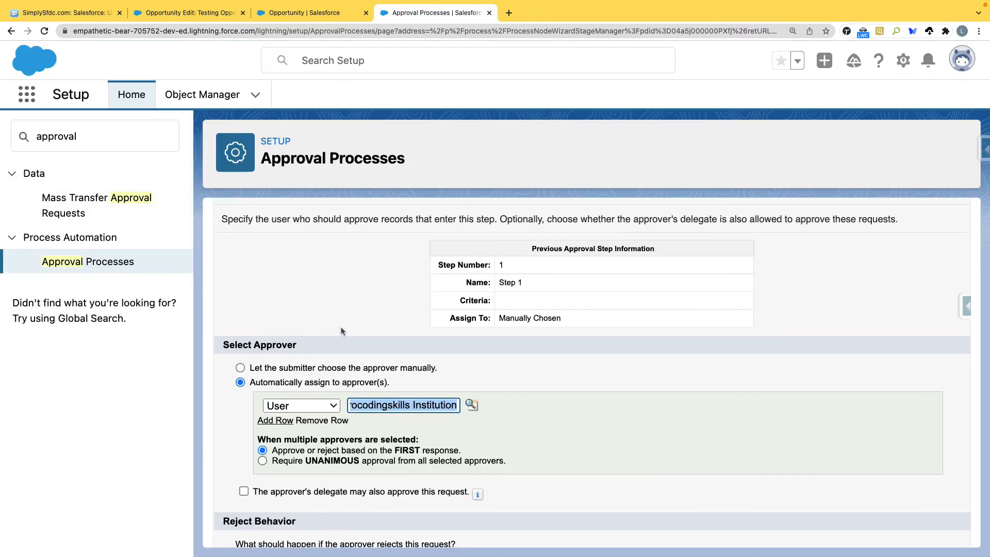
pyautogui.scroll(-2, 343, 339)
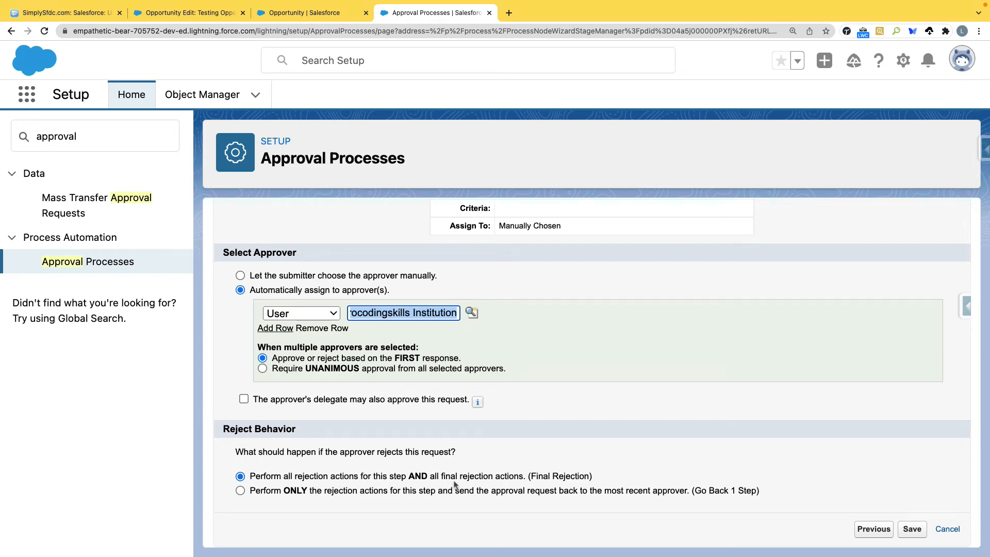
pyautogui.click(240, 491)
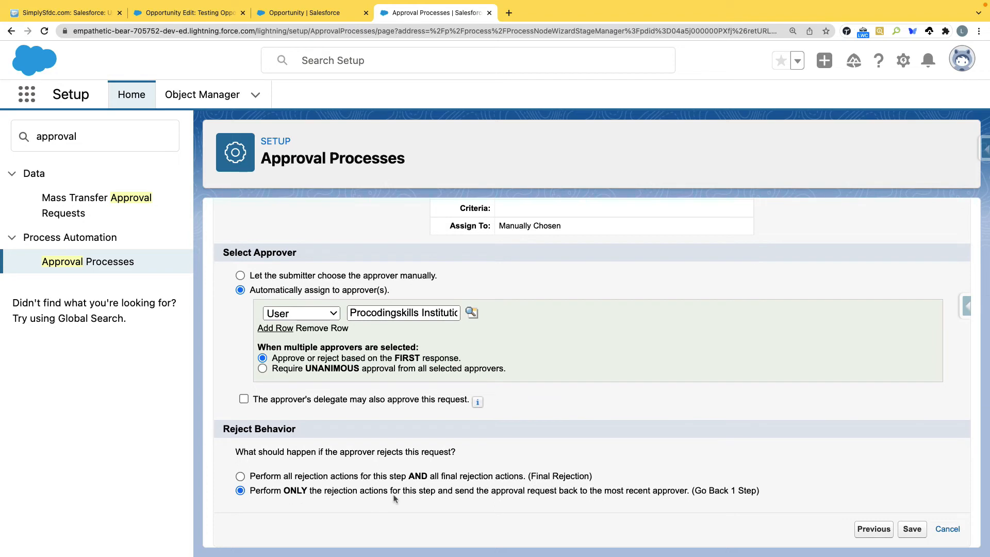
# Step: Save the 'Exiting Customer Upgrade' step without adding actions and scroll to Approval Steps
pyautogui.click(913, 530)
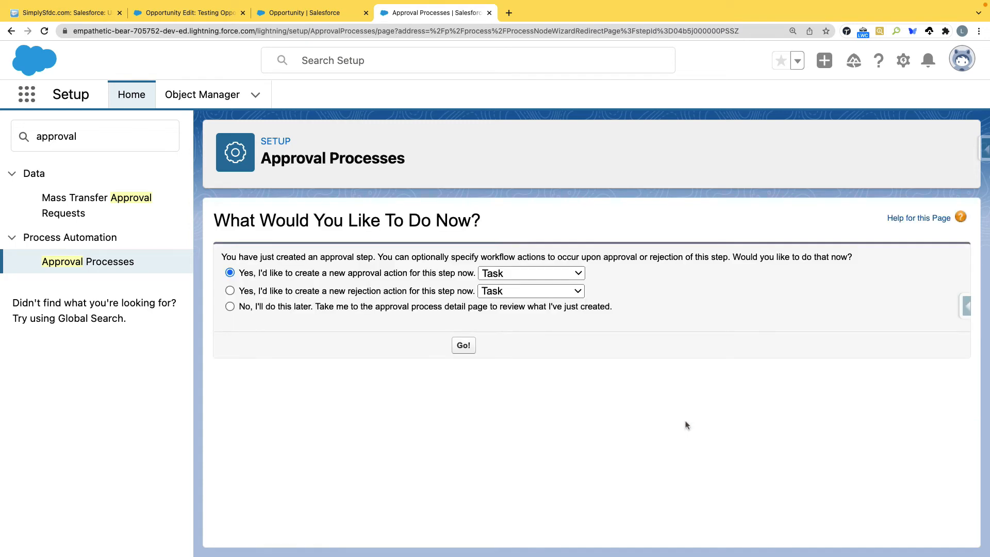
pyautogui.click(245, 308)
pyautogui.click(516, 273)
pyautogui.click(722, 269)
pyautogui.click(463, 345)
pyautogui.scroll(-5, 335, 335)
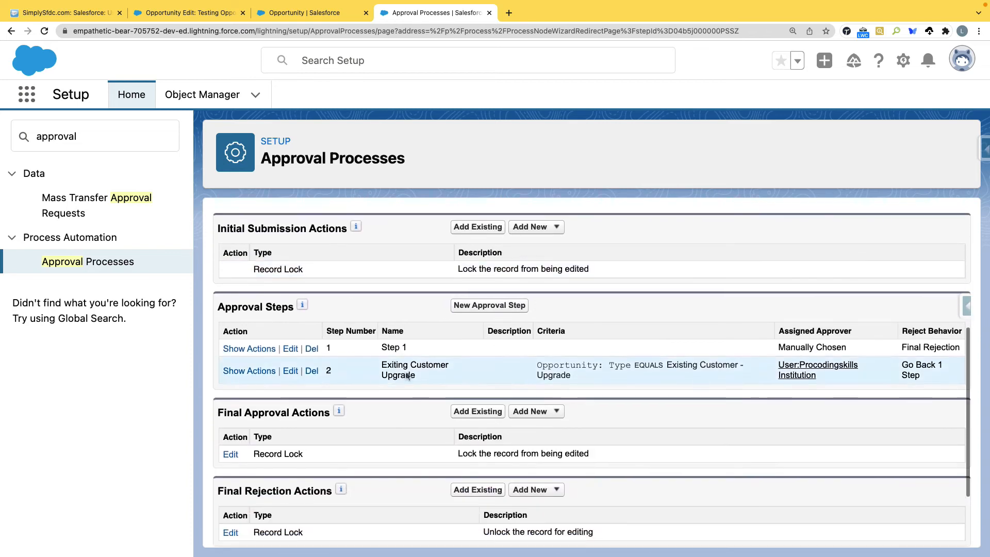
# Step: Show the approval and rejection actions for Step 1 and Step 2
pyautogui.click(249, 319)
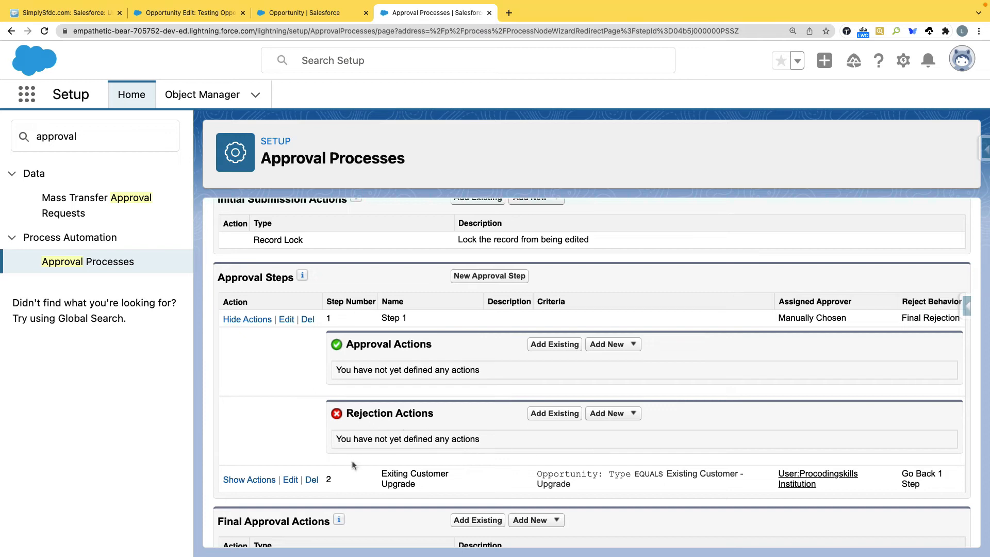
pyautogui.click(235, 480)
pyautogui.scroll(-1, 322, 327)
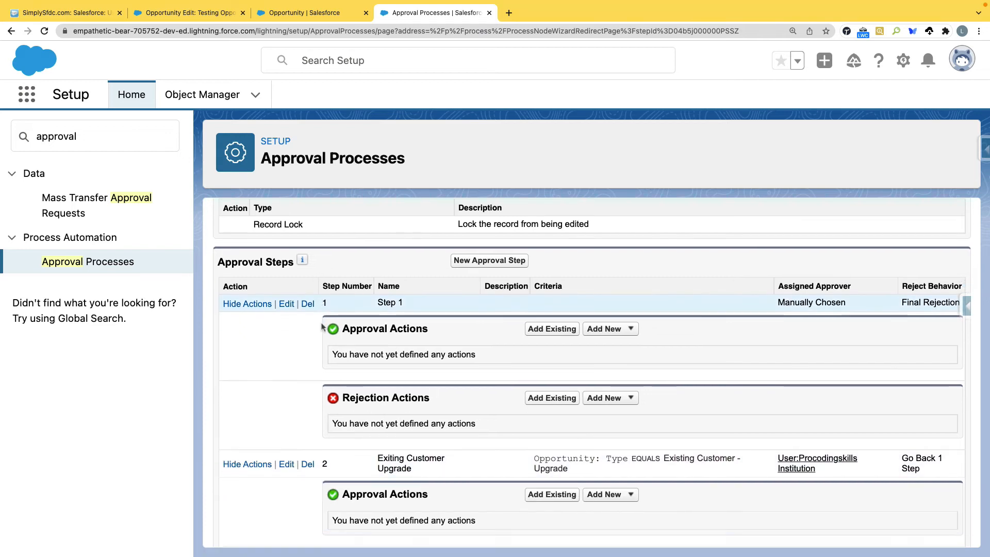
pyautogui.hscroll(-5, 322, 326)
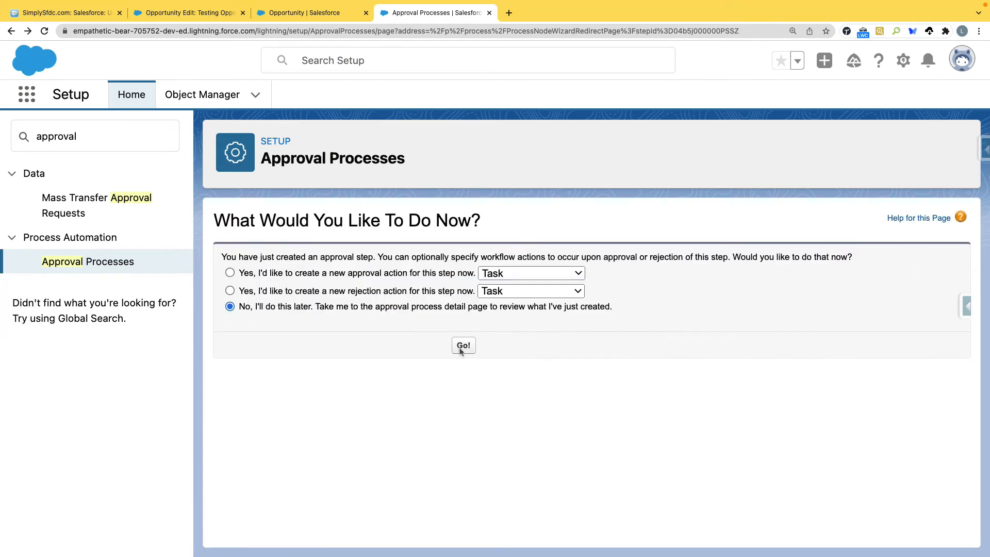
pyautogui.click(457, 343)
pyautogui.scroll(-5, 453, 386)
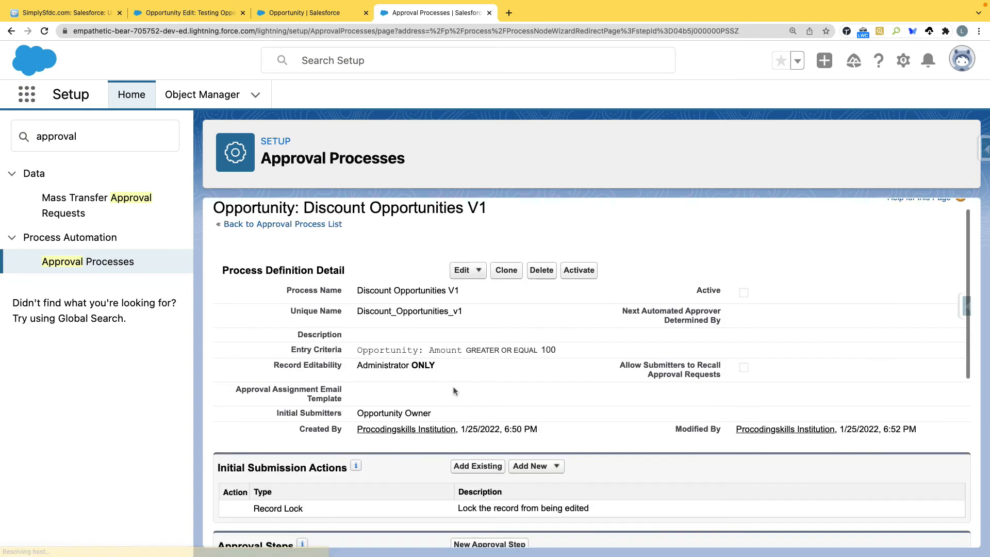
pyautogui.scroll(-1, 253, 258)
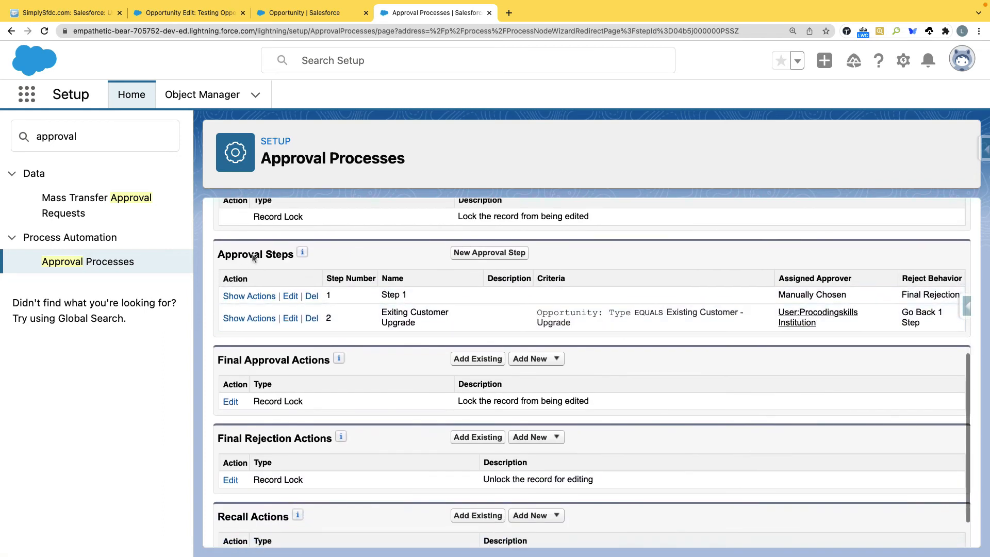
# Step: Confirm both steps have no approval or rejection actions, then edit Step 1
pyautogui.click(260, 298)
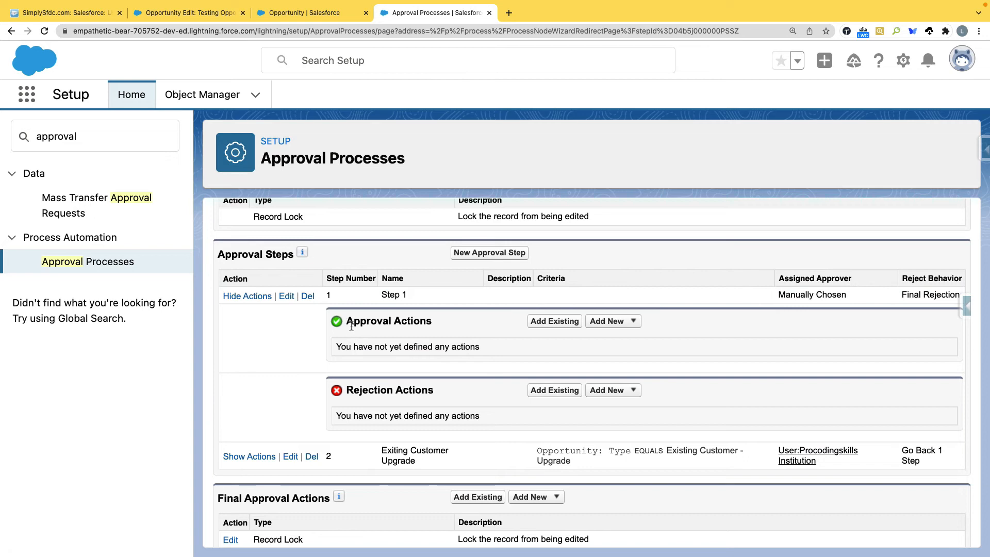
pyautogui.tripleClick(381, 322)
pyautogui.moveTo(433, 391); pyautogui.dragTo(356, 395)
pyautogui.click(252, 457)
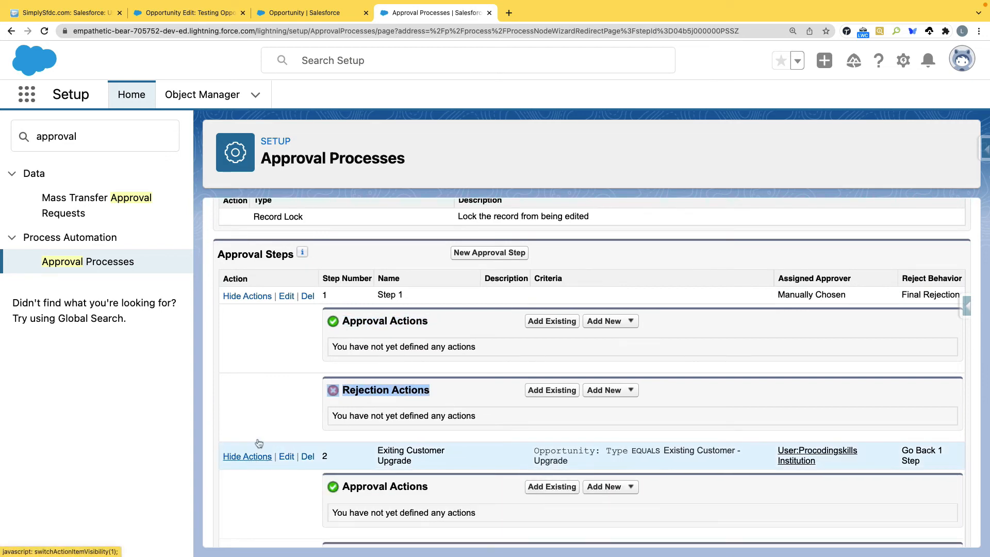
pyautogui.scroll(-2, 490, 471)
pyautogui.scroll(-2, 469, 464)
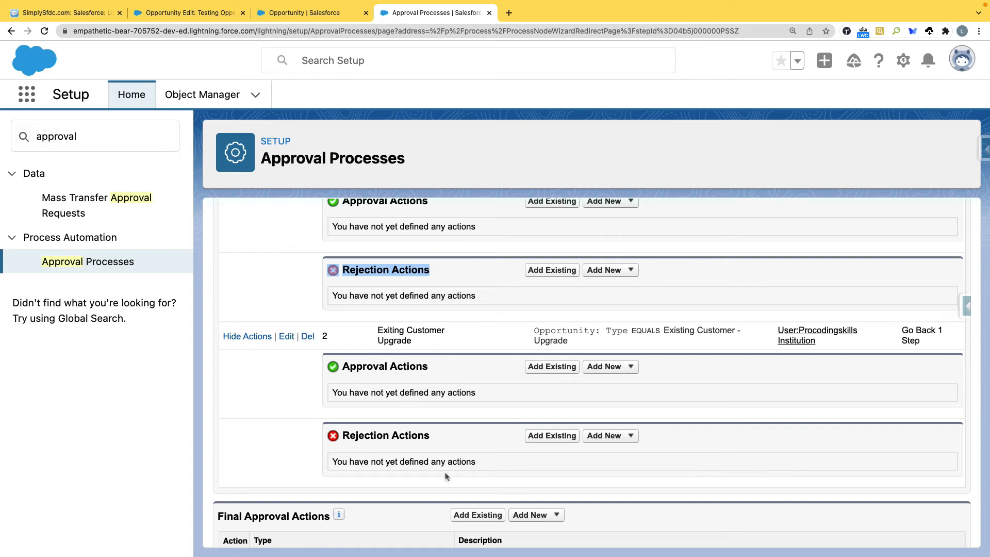
pyautogui.scroll(3, 456, 448)
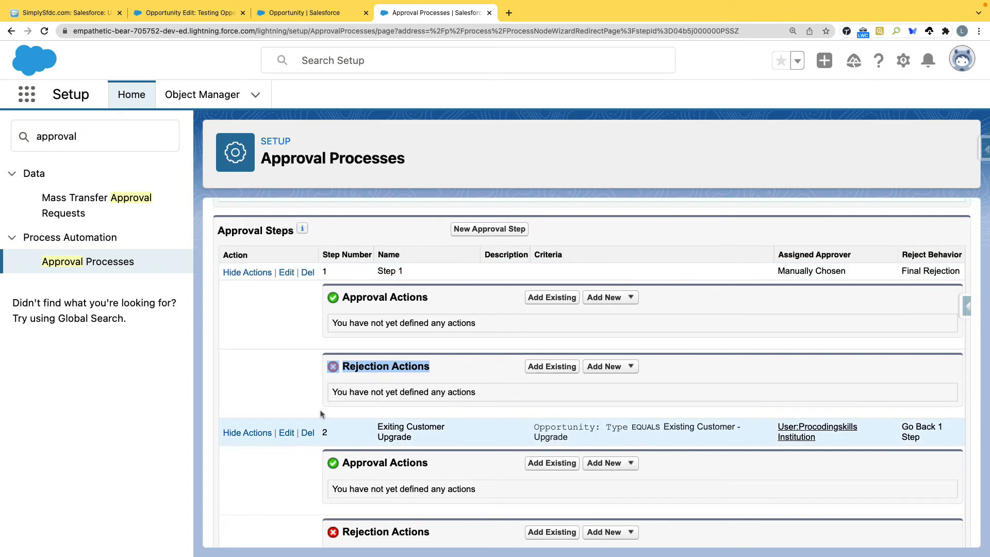
pyautogui.click(285, 274)
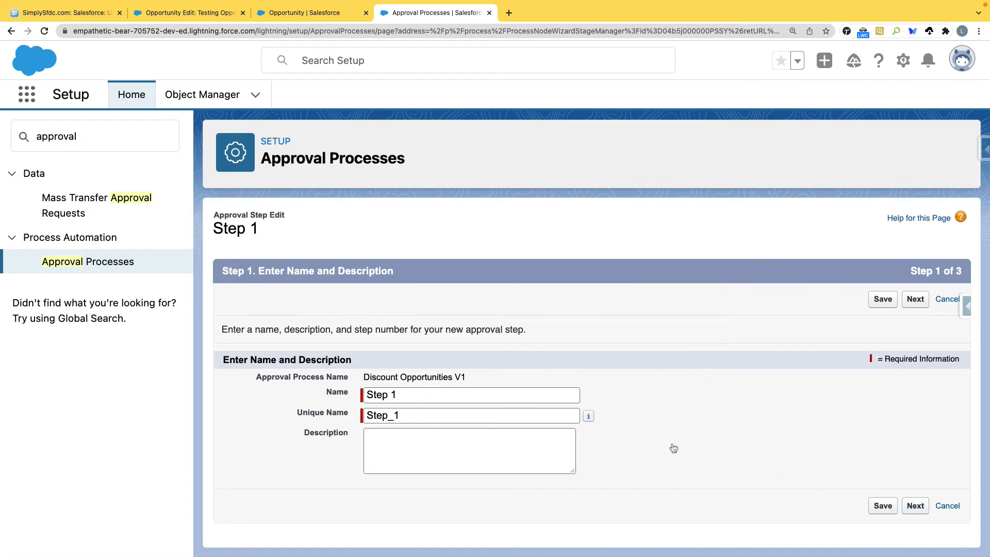
# Step: Set Step 1 so all records enter it, with 'go to next step' as fallback, and save
pyautogui.click(915, 299)
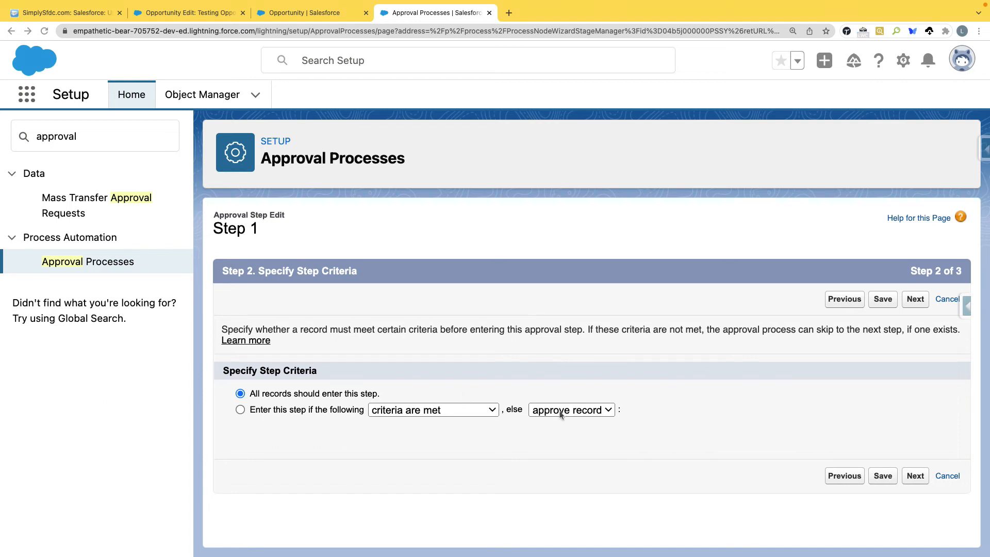
pyautogui.click(608, 411)
pyautogui.click(345, 410)
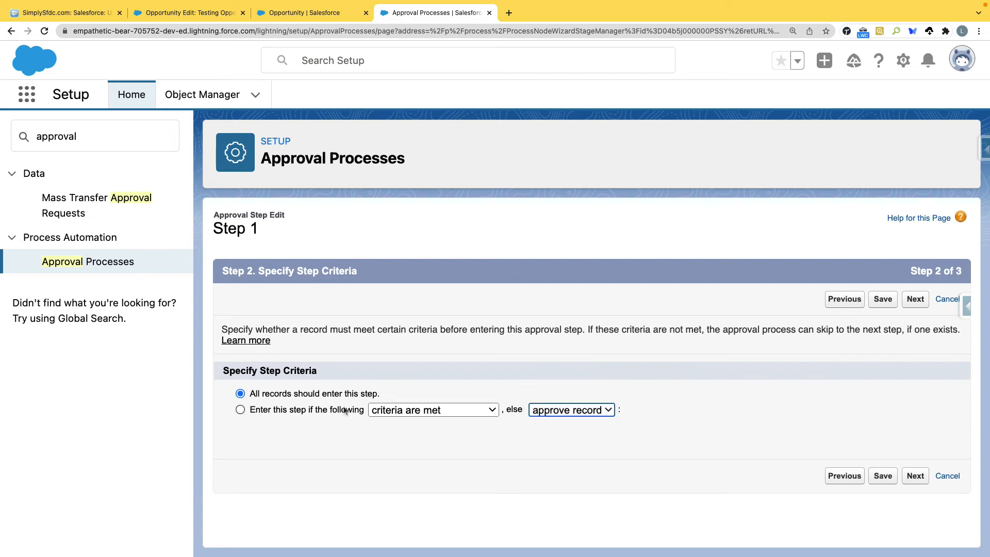
pyautogui.click(345, 410)
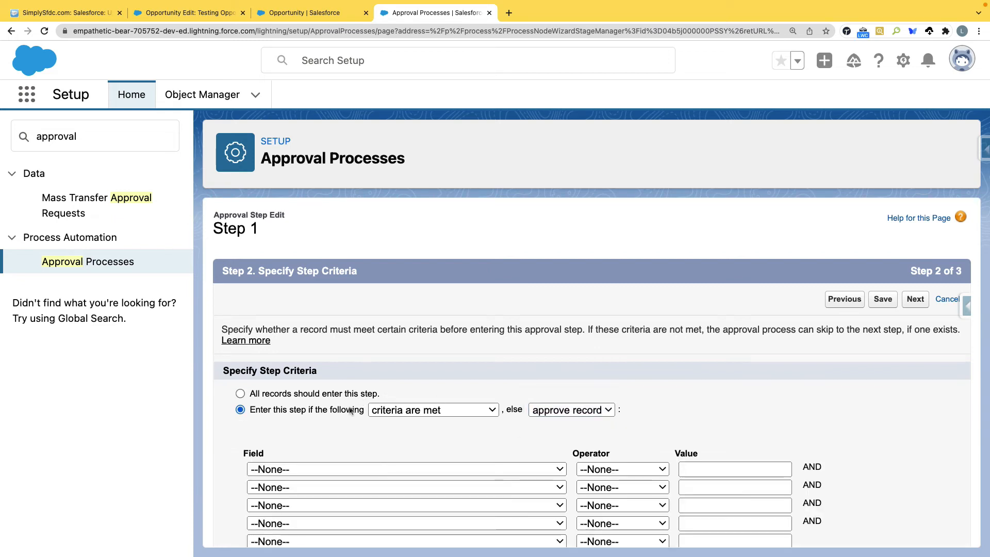
pyautogui.click(584, 411)
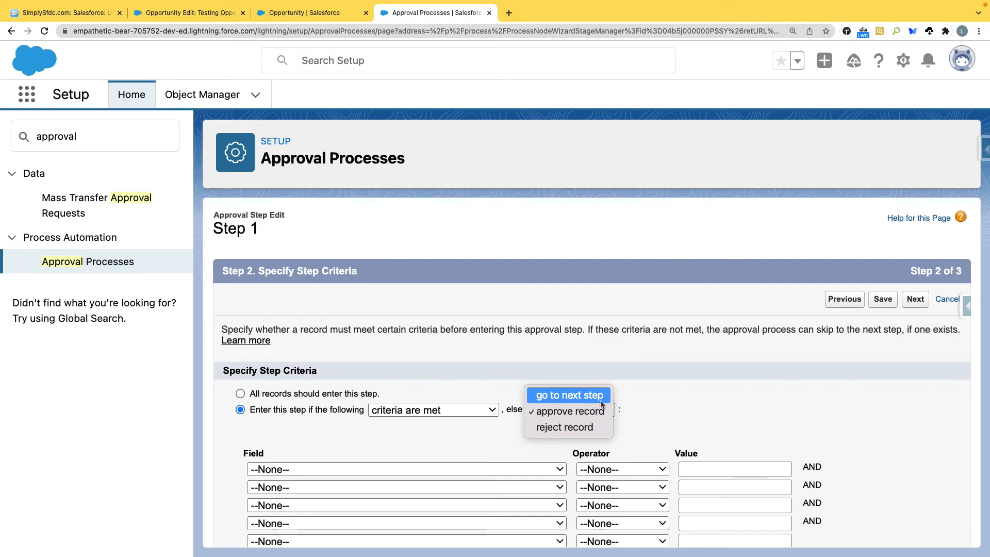
pyautogui.click(569, 395)
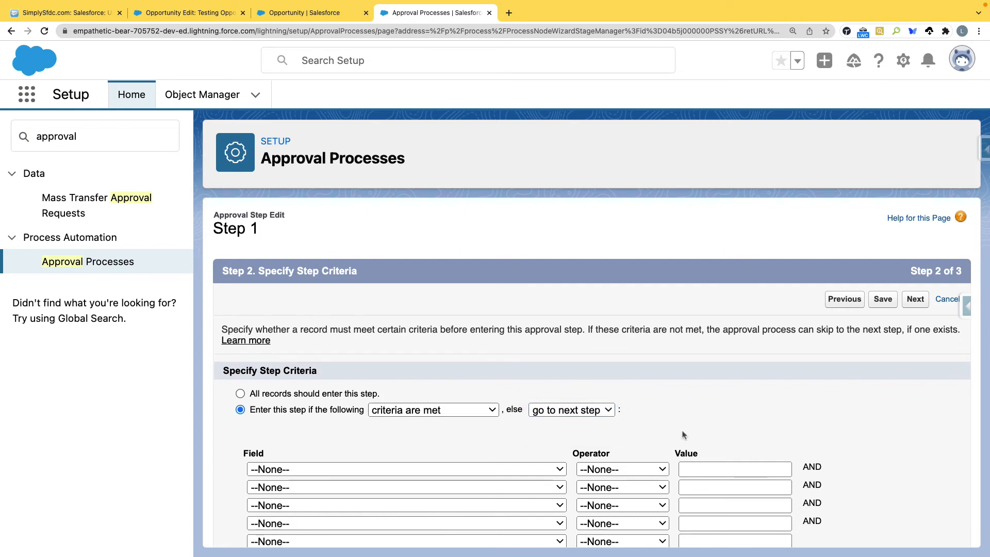
pyautogui.click(876, 302)
pyautogui.scroll(-2, 484, 310)
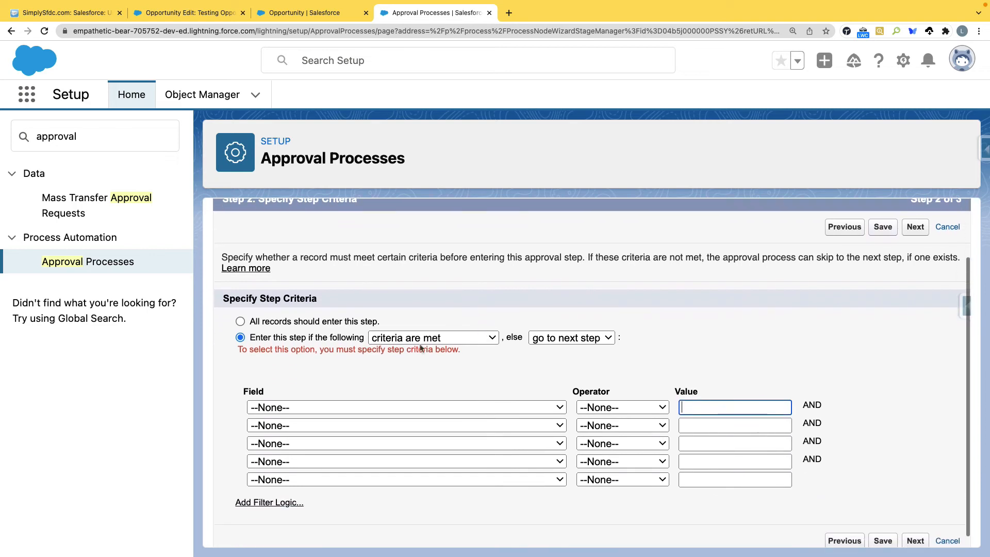
pyautogui.click(350, 311)
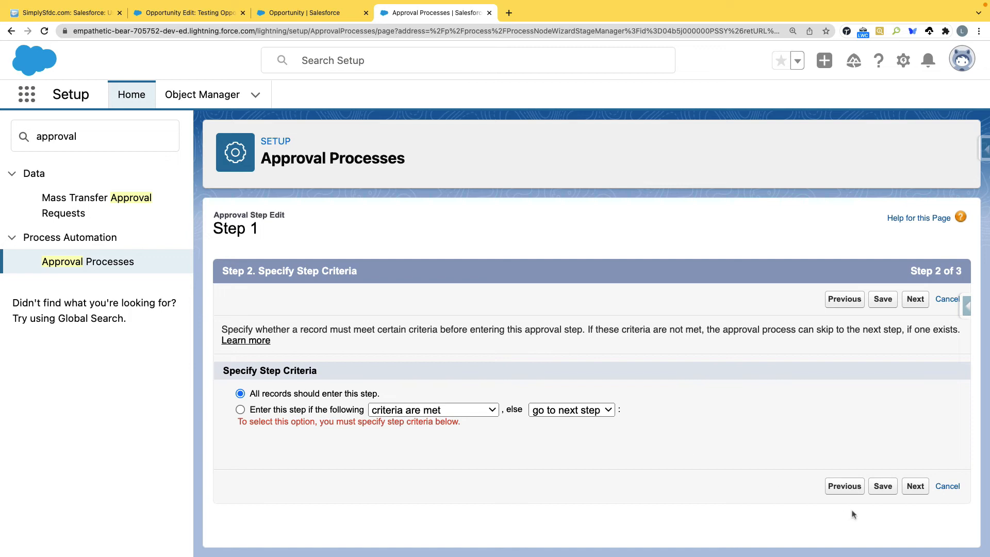
pyautogui.click(883, 487)
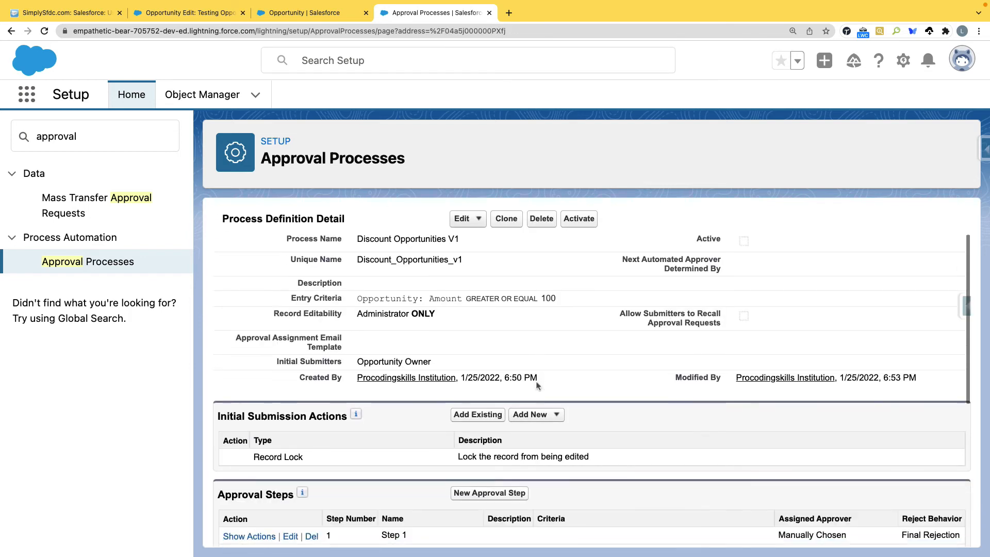
# Step: Re-save Step 1 with 'go to next step' for records not meeting its criteria
pyautogui.scroll(-5, 537, 385)
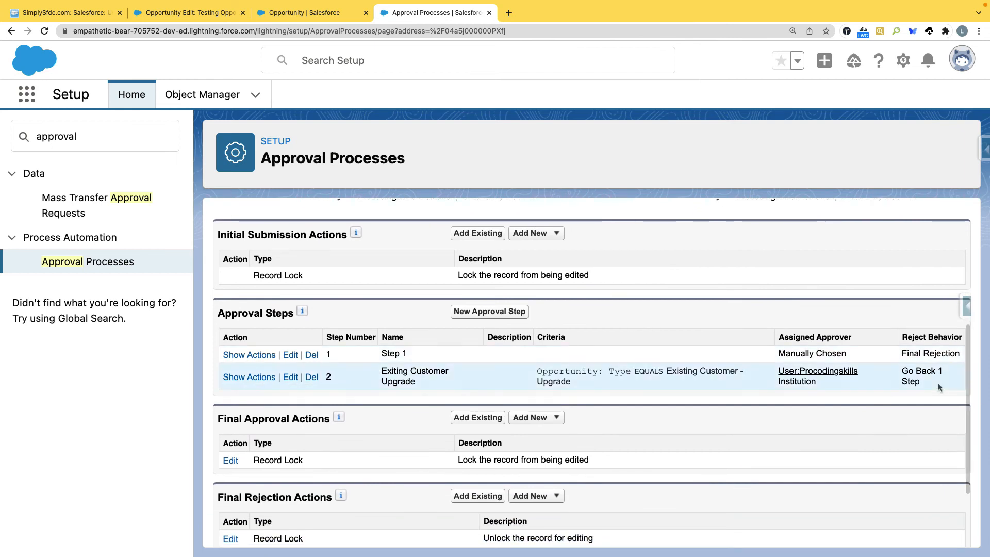
pyautogui.click(293, 356)
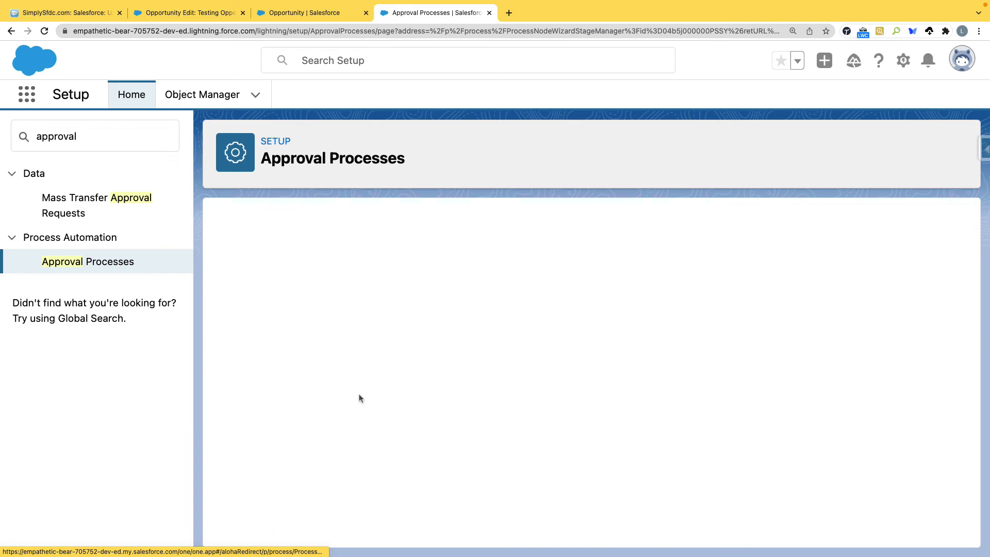
pyautogui.click(914, 507)
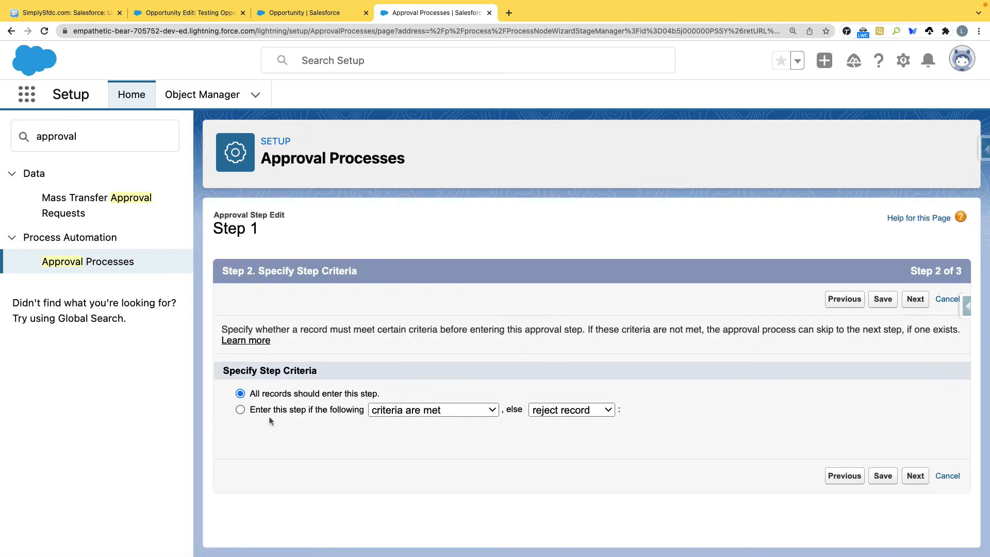
pyautogui.click(610, 411)
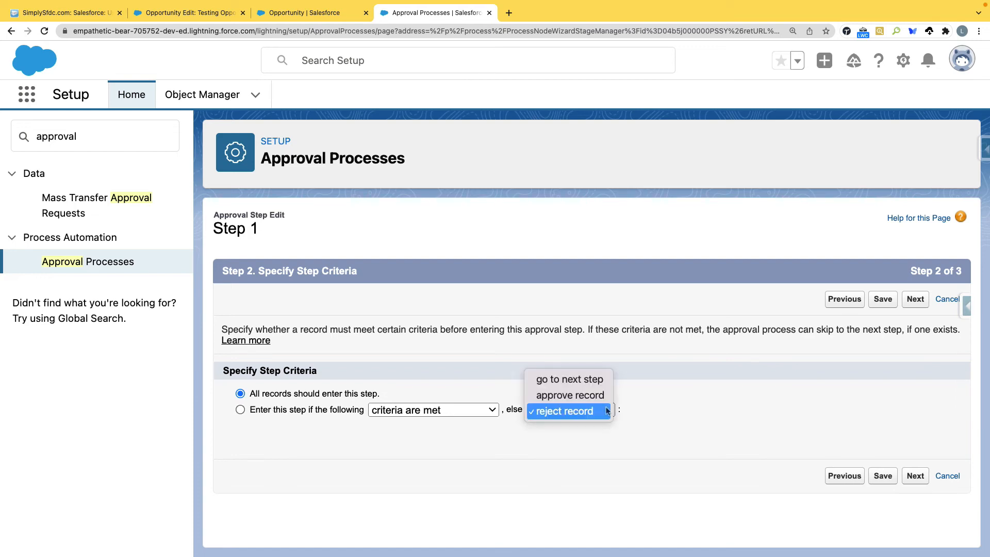
pyautogui.click(593, 381)
pyautogui.click(884, 477)
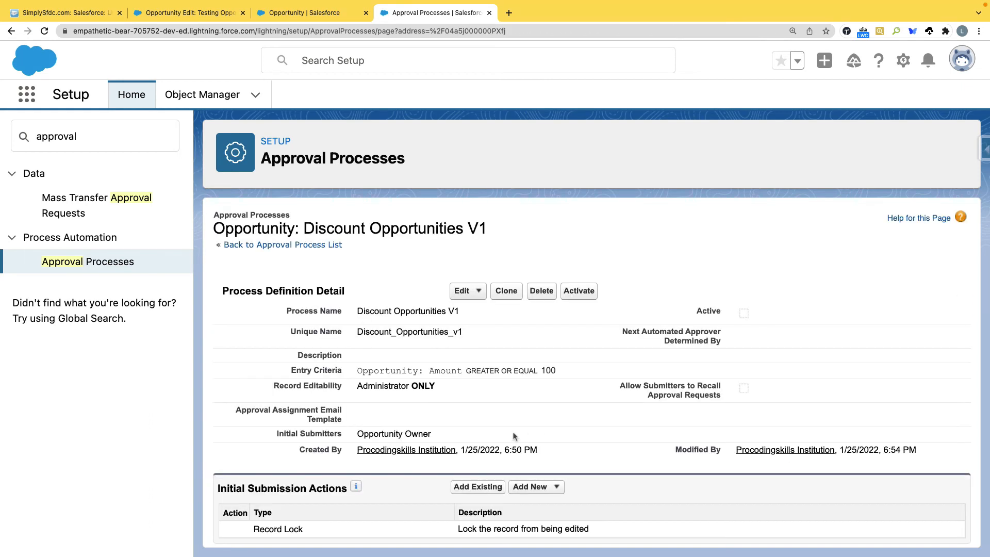
pyautogui.scroll(-5, 517, 436)
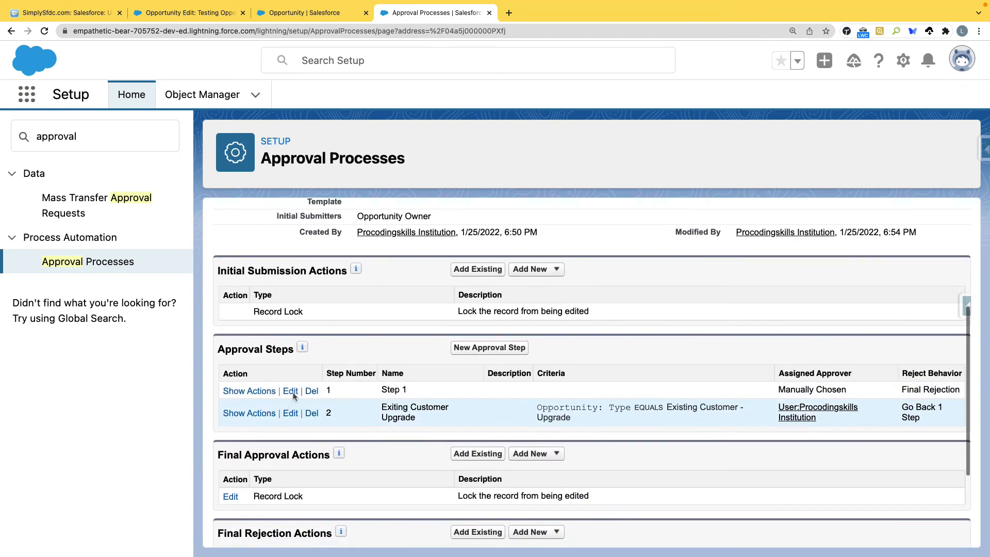
# Step: Make Step 1 apply only when criteria are met, using Opportunity: Amount as the field
pyautogui.click(291, 392)
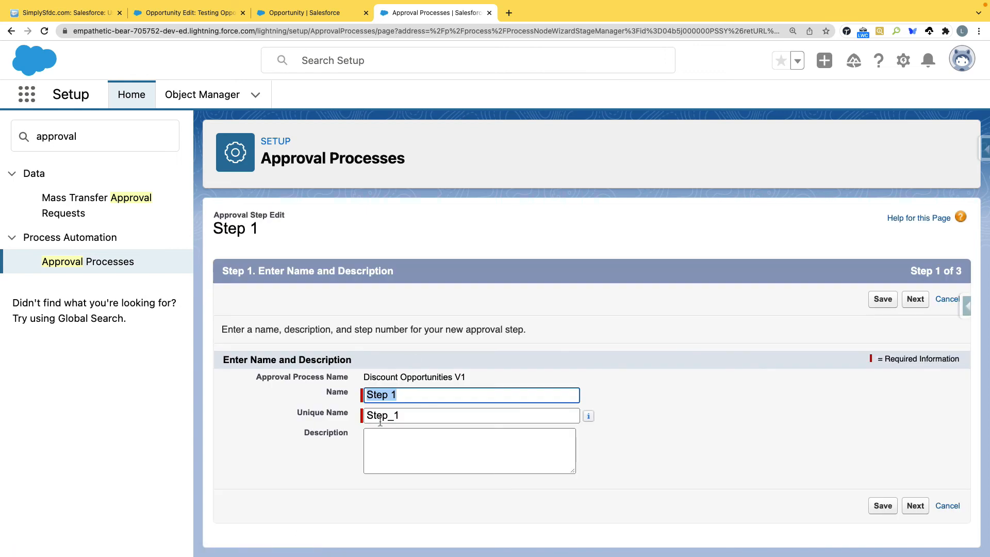
pyautogui.click(917, 507)
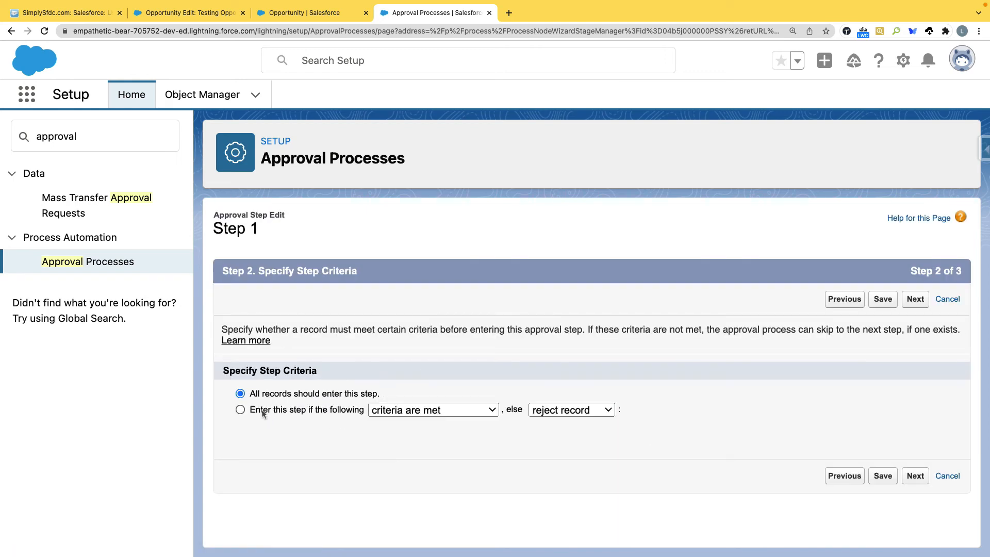
pyautogui.click(240, 410)
pyautogui.scroll(-3, 393, 445)
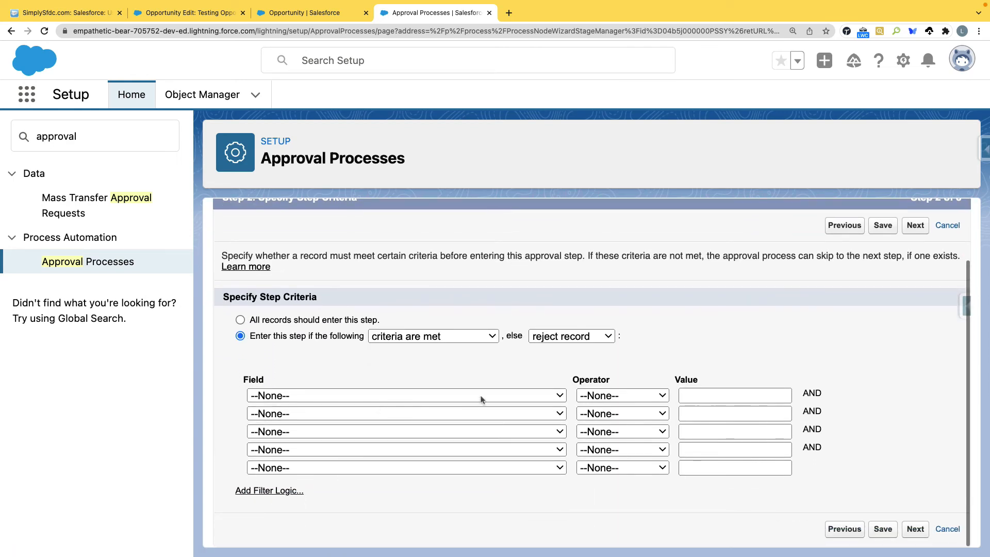
pyautogui.click(479, 396)
pyautogui.scroll(-5, 469, 417)
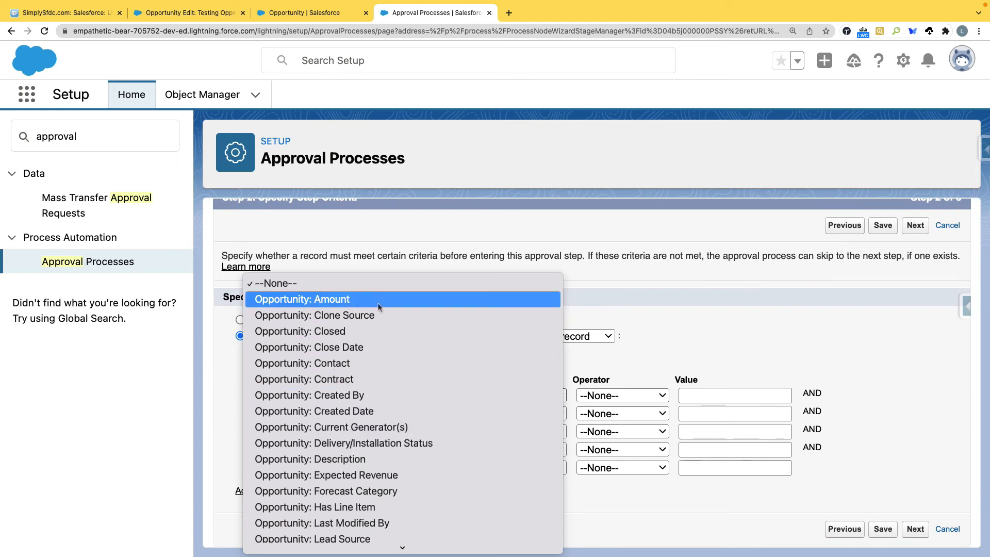
pyautogui.click(379, 300)
# Step: Set Amount 'not equal to' blank, otherwise go to next step, and save Step 1
pyautogui.click(617, 396)
pyautogui.click(611, 429)
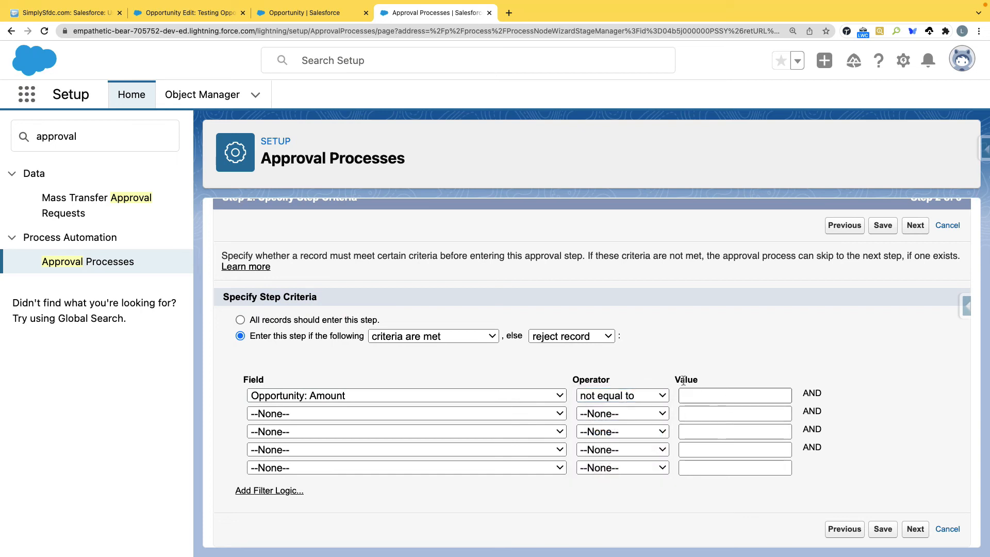
pyautogui.click(610, 338)
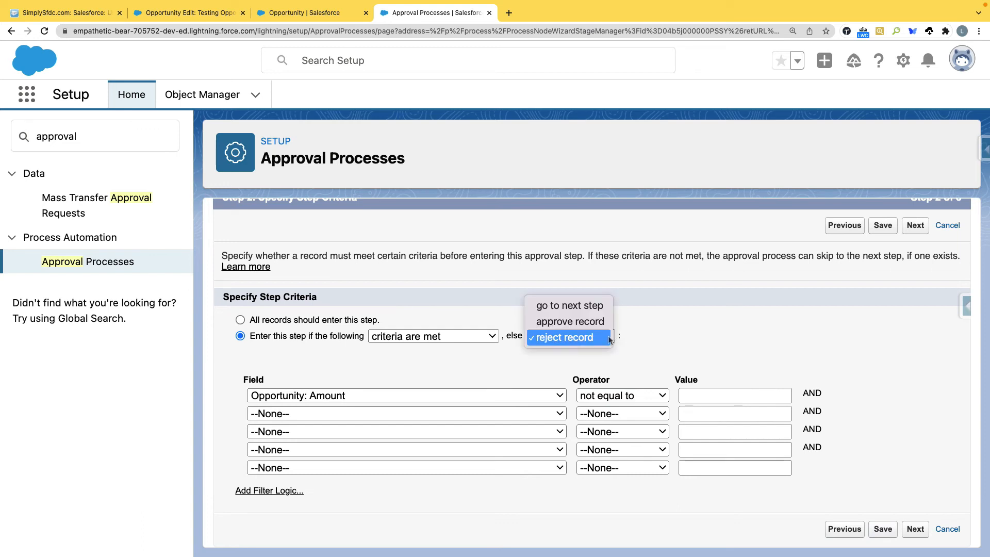
pyautogui.click(587, 309)
pyautogui.click(880, 530)
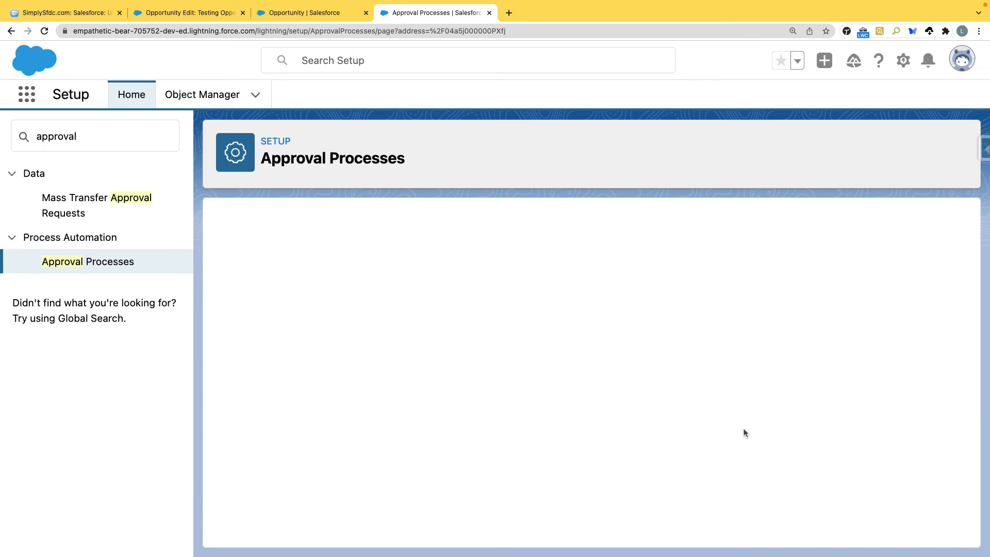
pyautogui.scroll(-5, 510, 409)
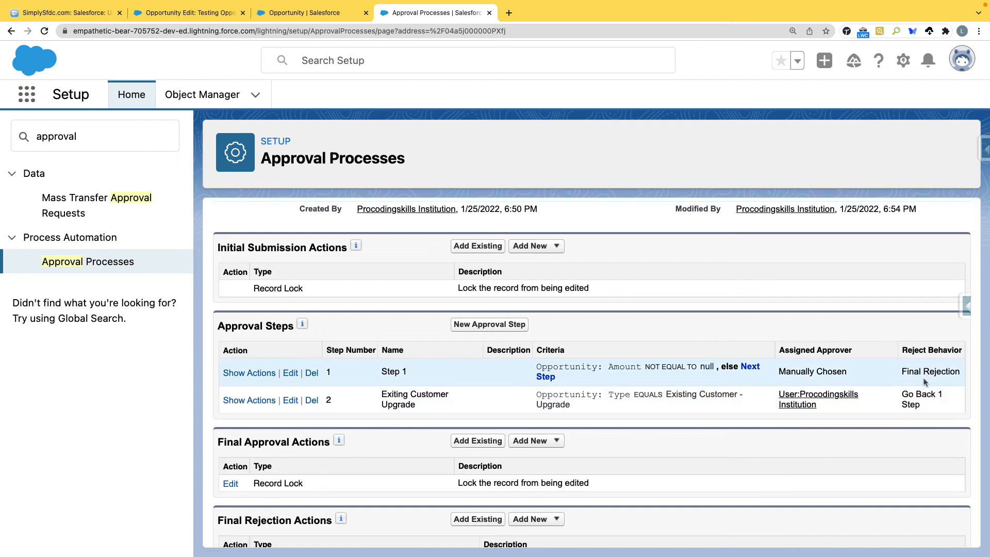
# Step: Edit the Exiting Customer Upgrade step through to its Opportunity: Type criteria page
pyautogui.click(290, 401)
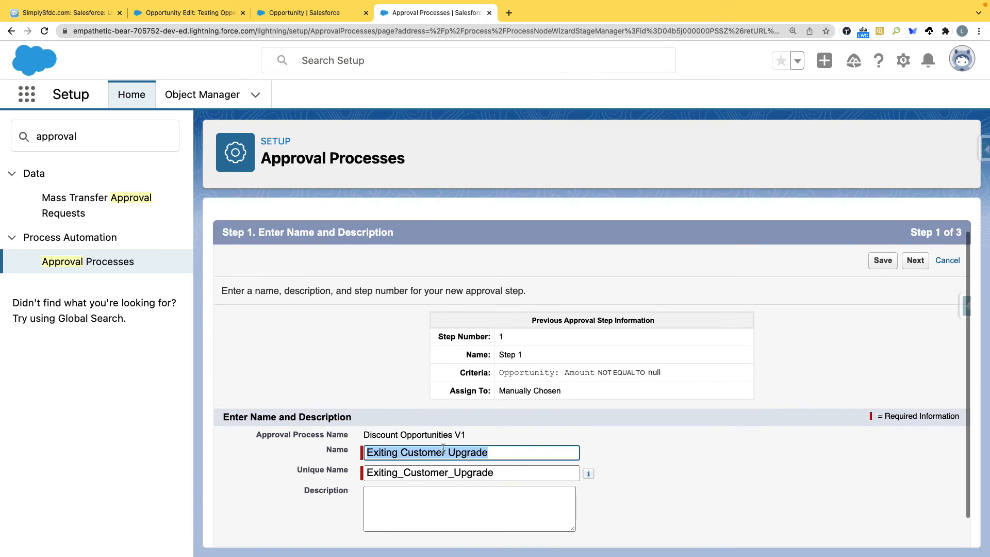
pyautogui.scroll(-2, 444, 449)
pyautogui.click(917, 528)
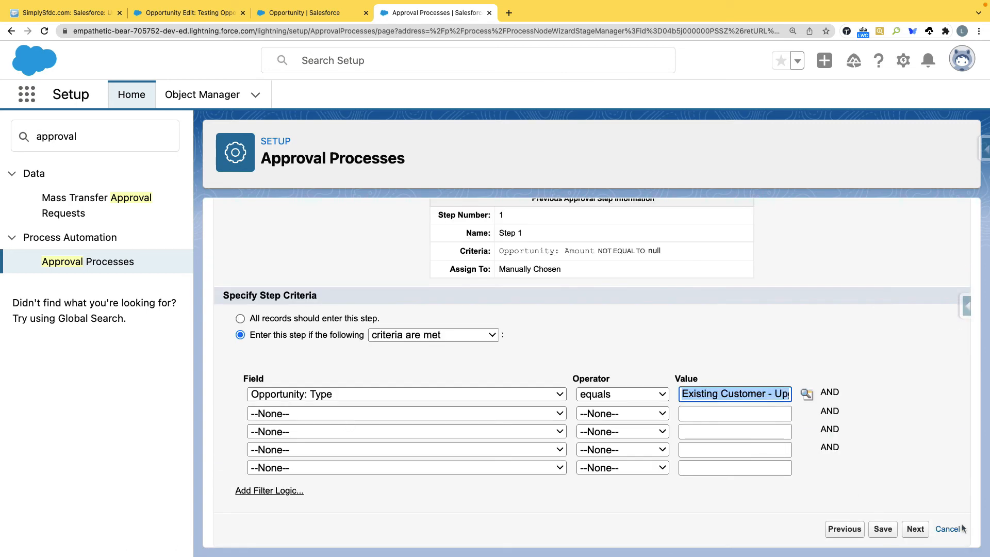
# Step: Leave Step 2 unchanged and activate Discount Opportunities V1, confirming with OK
pyautogui.click(952, 530)
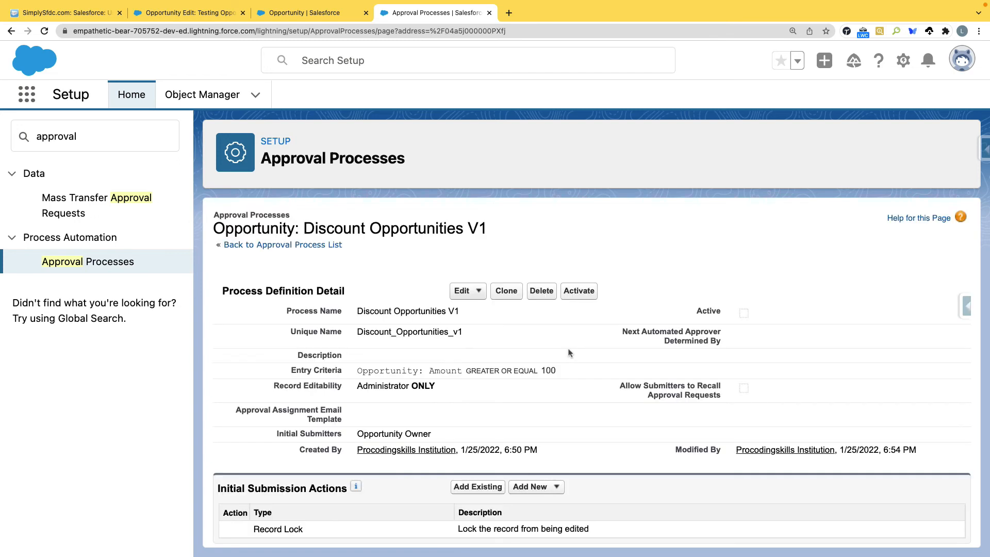
pyautogui.scroll(-5, 566, 356)
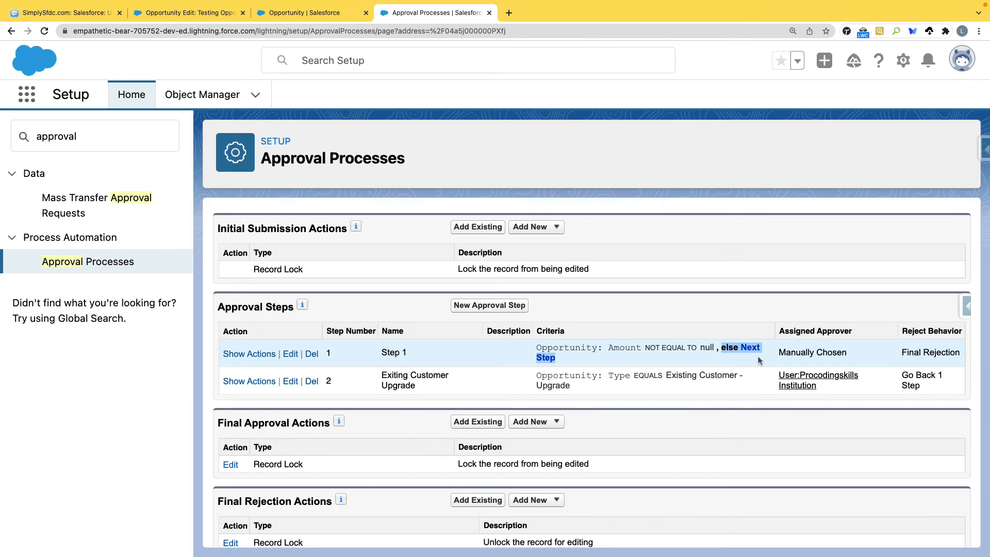
pyautogui.click(727, 349)
pyautogui.scroll(5, 452, 348)
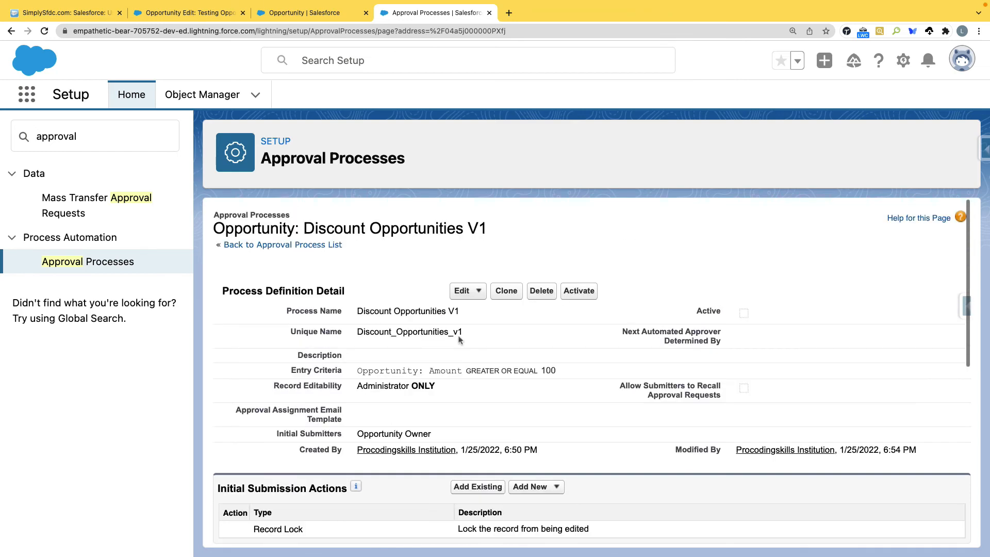
pyautogui.click(578, 291)
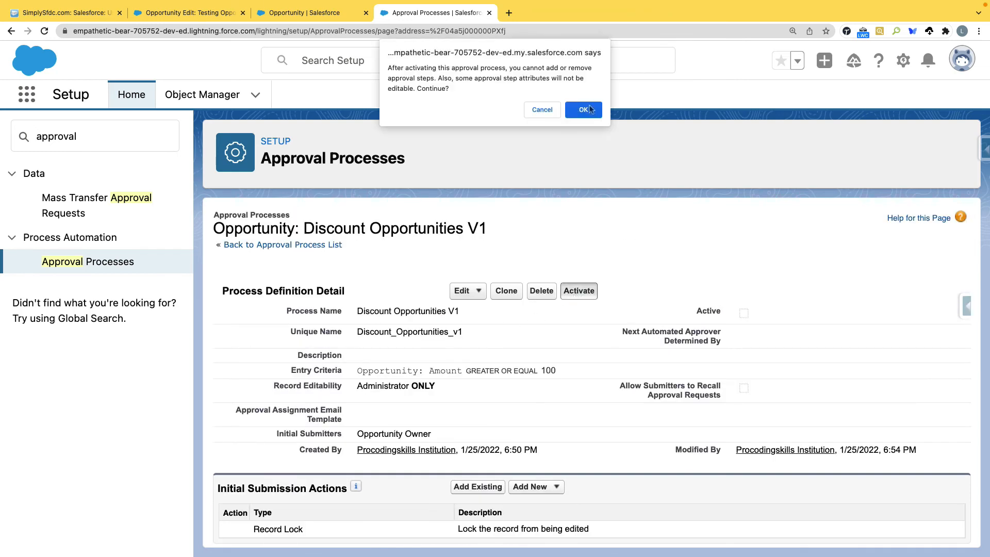
pyautogui.click(584, 110)
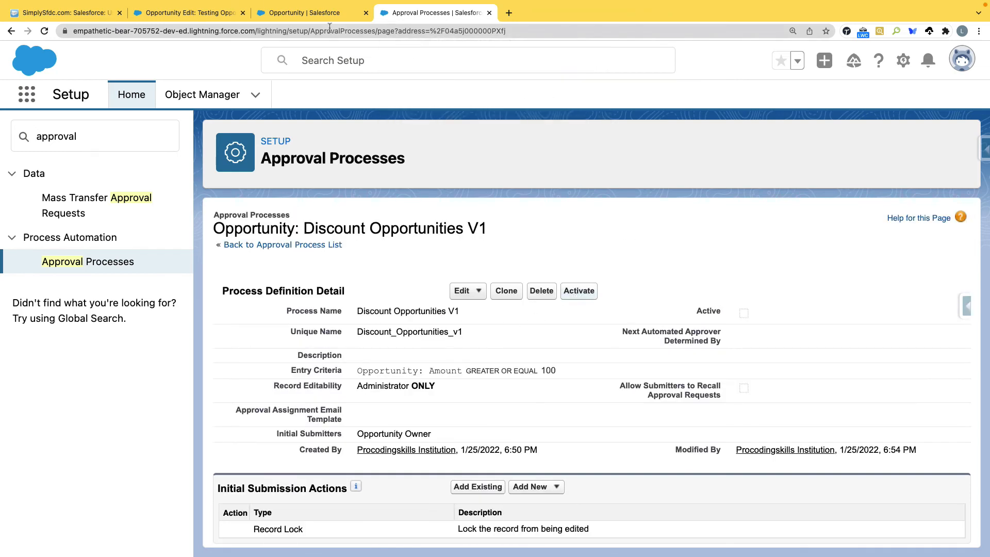
# Step: Discard the opportunity edits and unlock the Testing Opportunities record
pyautogui.click(212, 11)
pyautogui.click(509, 190)
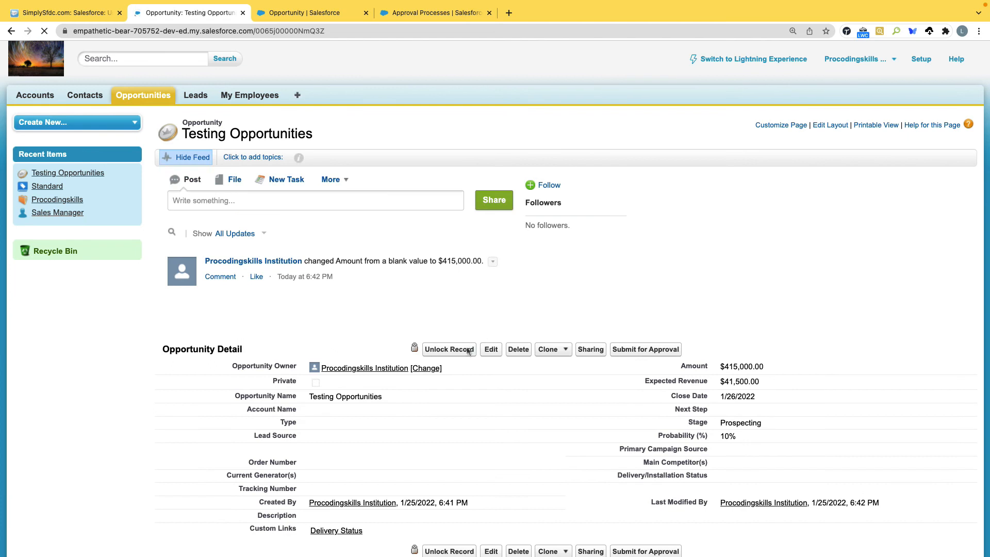
pyautogui.click(469, 349)
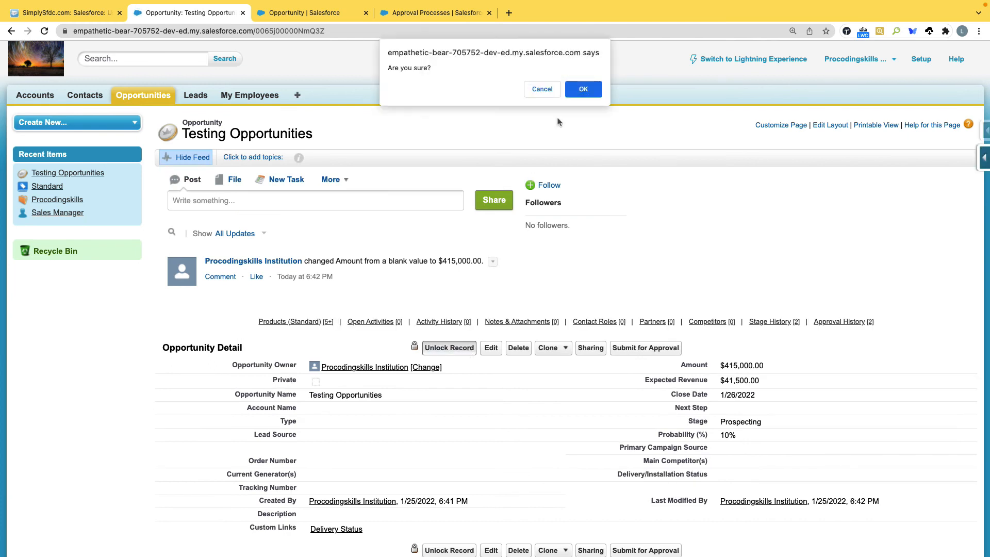
pyautogui.click(579, 92)
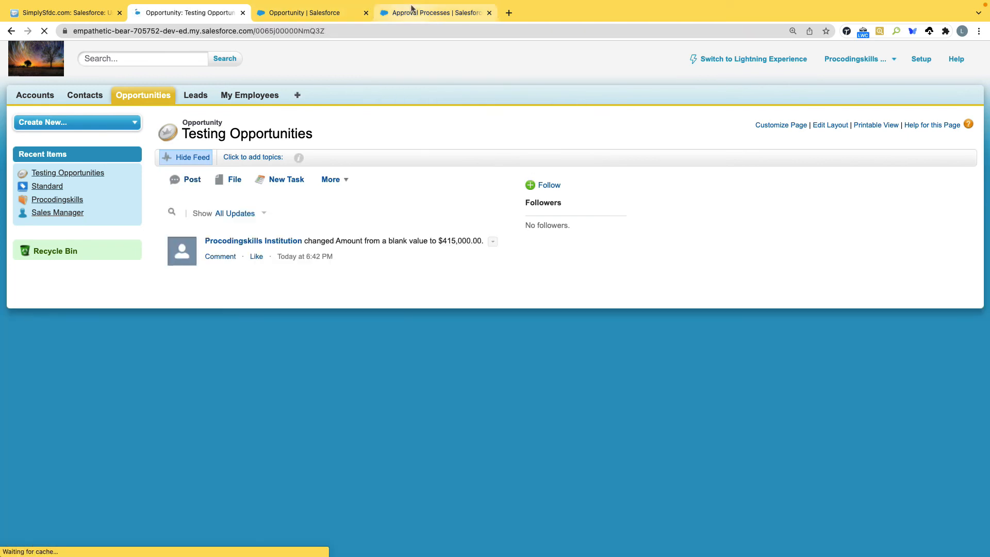
# Step: Change the Final Approval record lock action to Unlock and save it
pyautogui.click(413, 9)
pyautogui.scroll(-5, 369, 317)
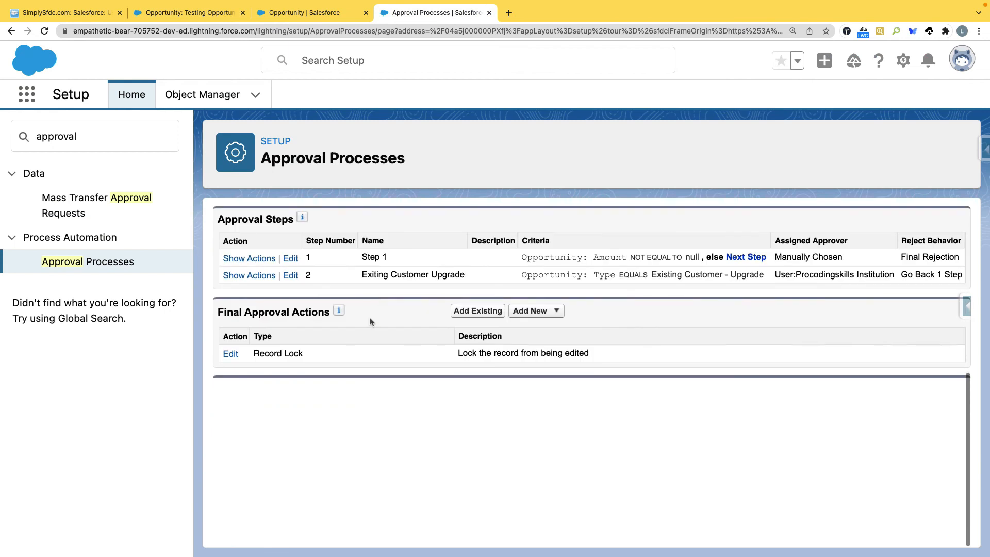
pyautogui.scroll(-1, 357, 320)
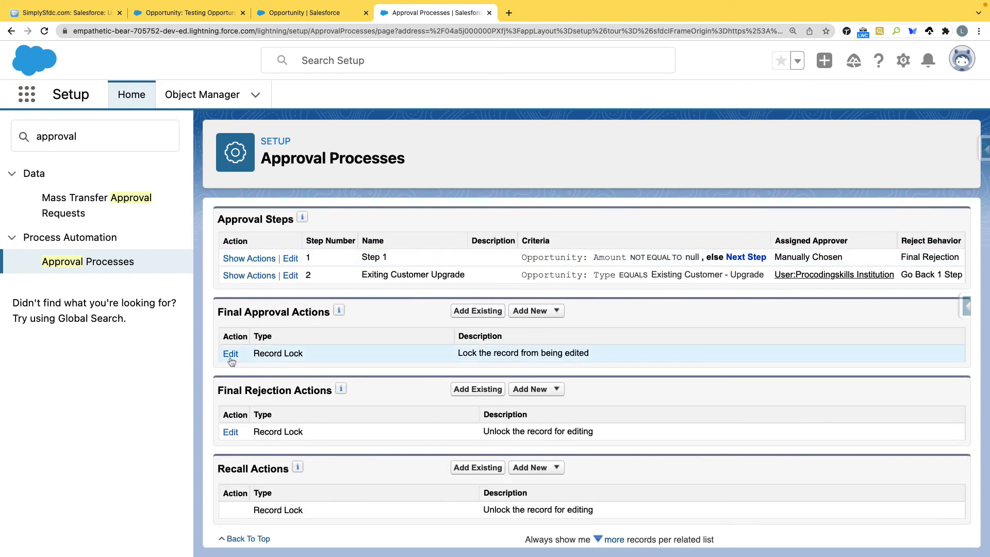
pyautogui.click(230, 354)
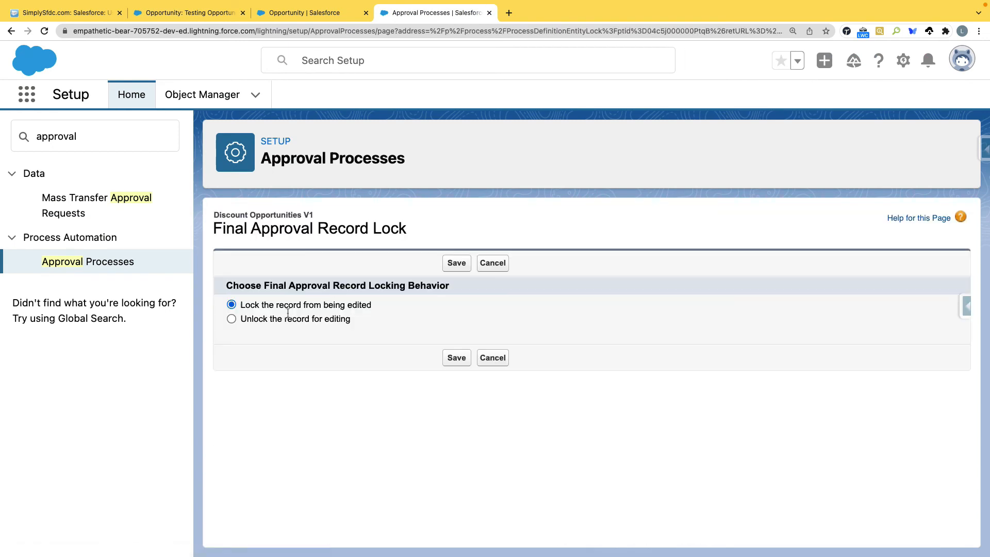
pyautogui.click(456, 264)
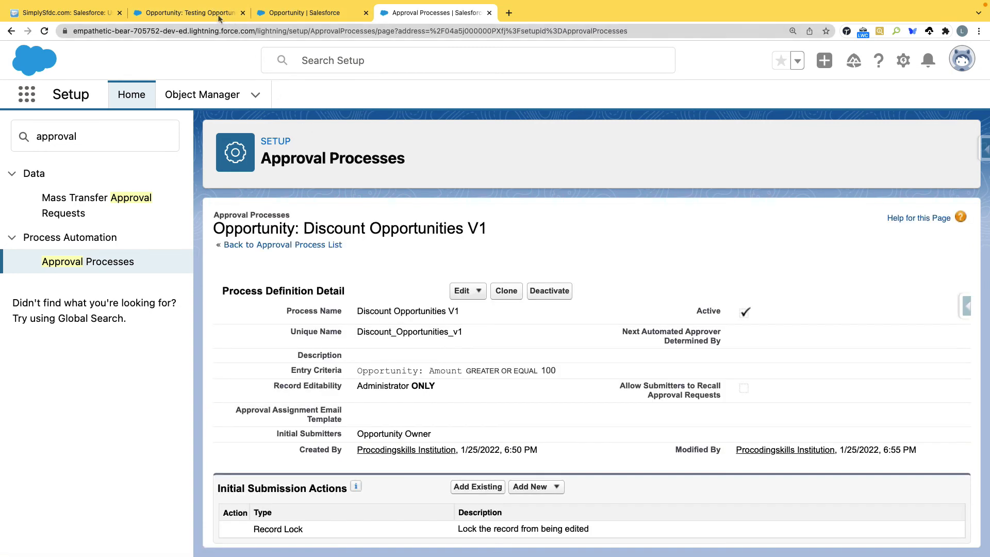
pyautogui.click(190, 13)
# Step: Submit Testing Opportunities for approval, choosing Sales Manager as the next approver
pyautogui.click(569, 352)
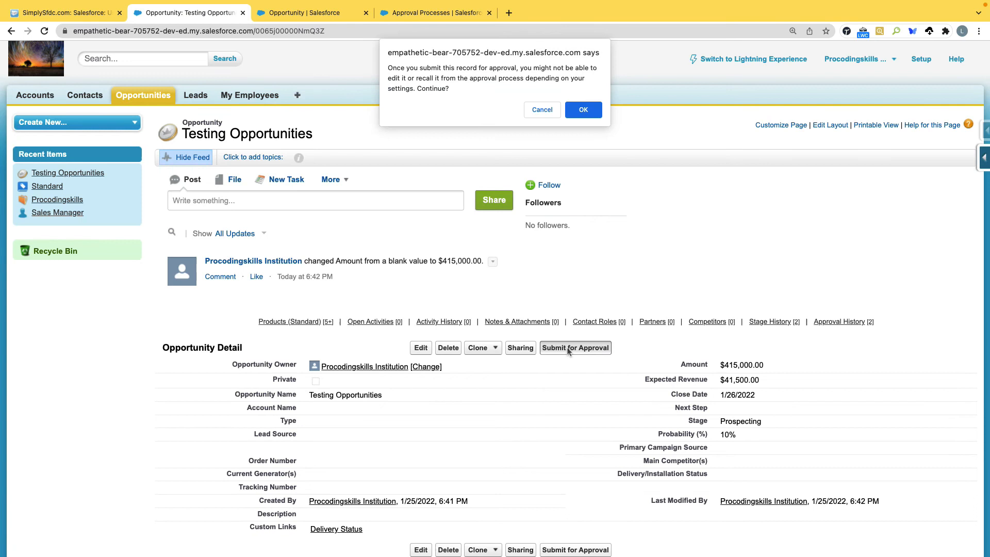
pyautogui.click(579, 109)
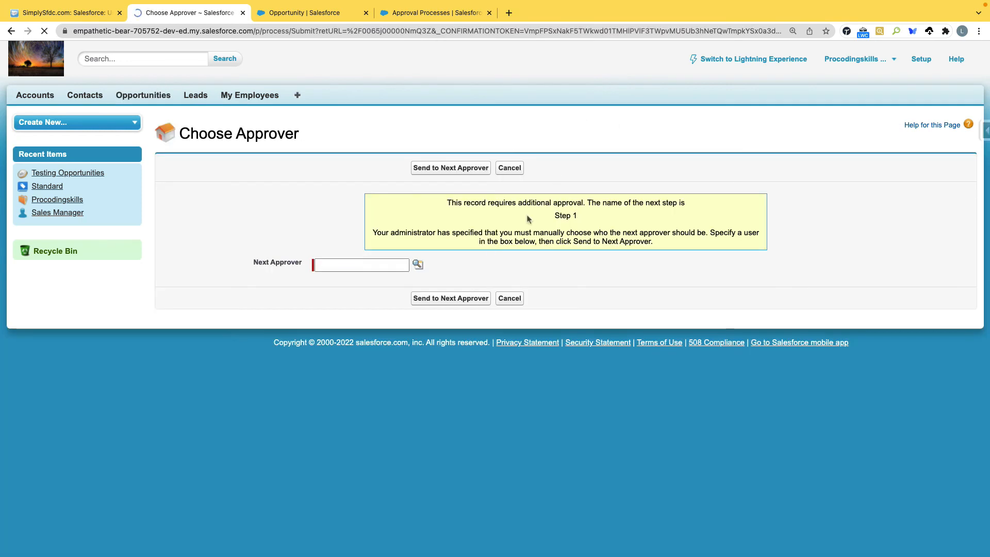
pyautogui.click(418, 264)
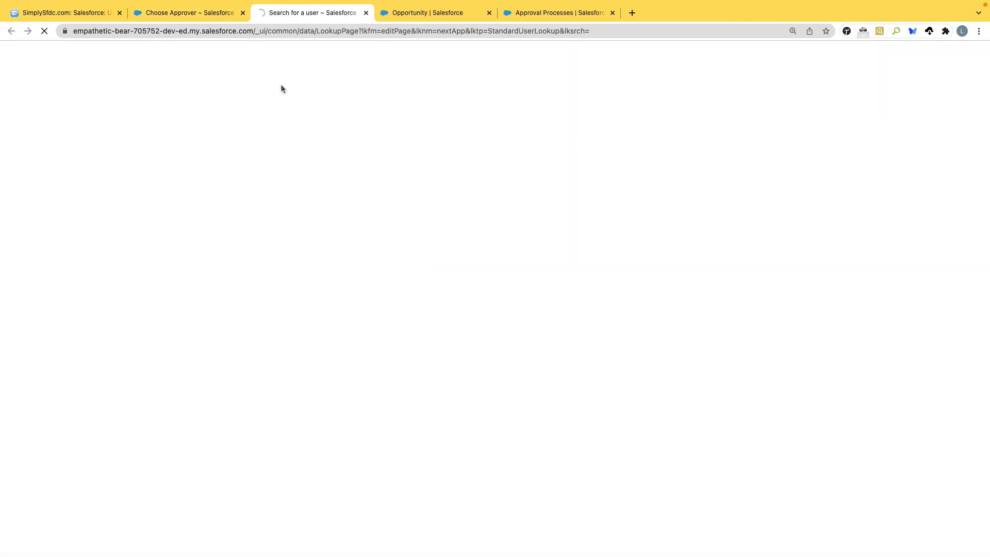
pyautogui.click(42, 182)
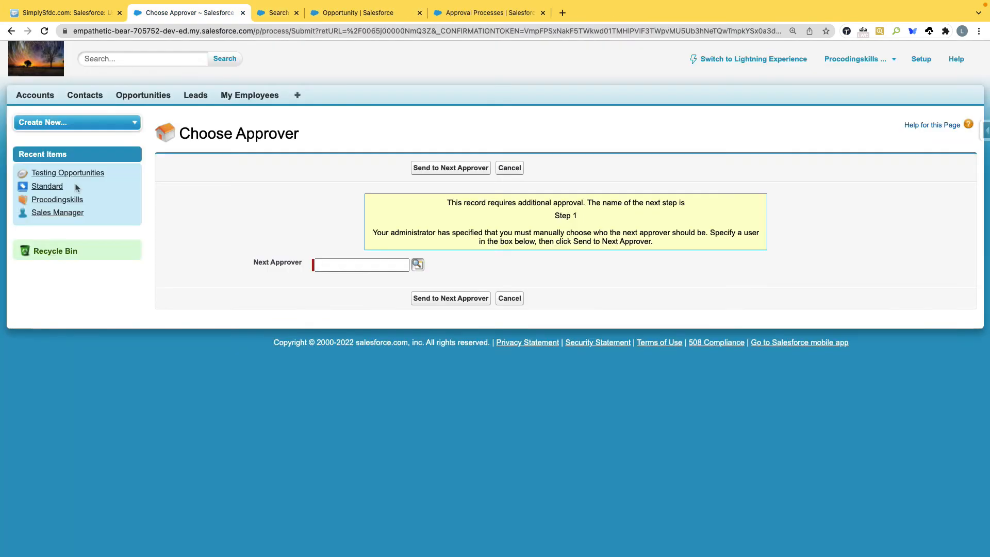
pyautogui.click(484, 300)
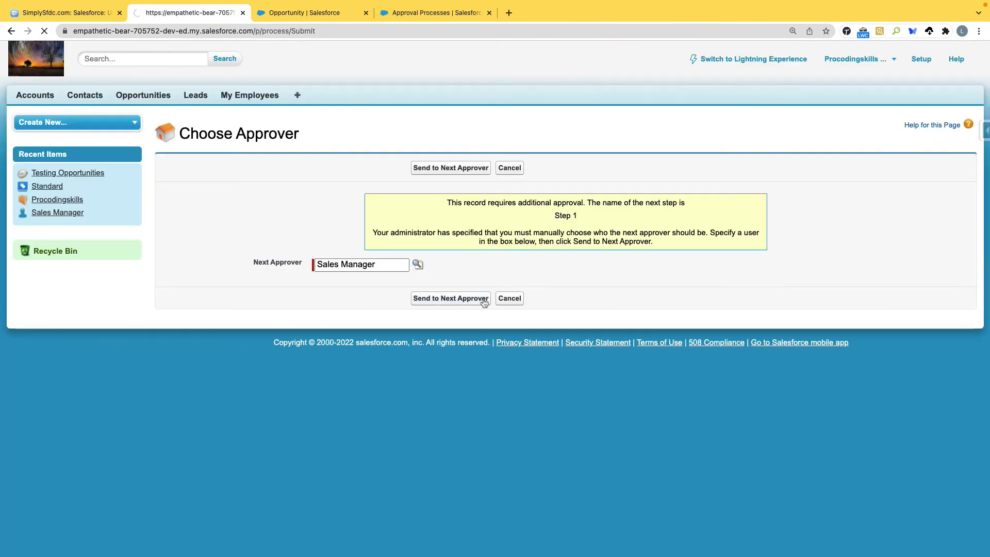
pyautogui.scroll(-4, 310, 277)
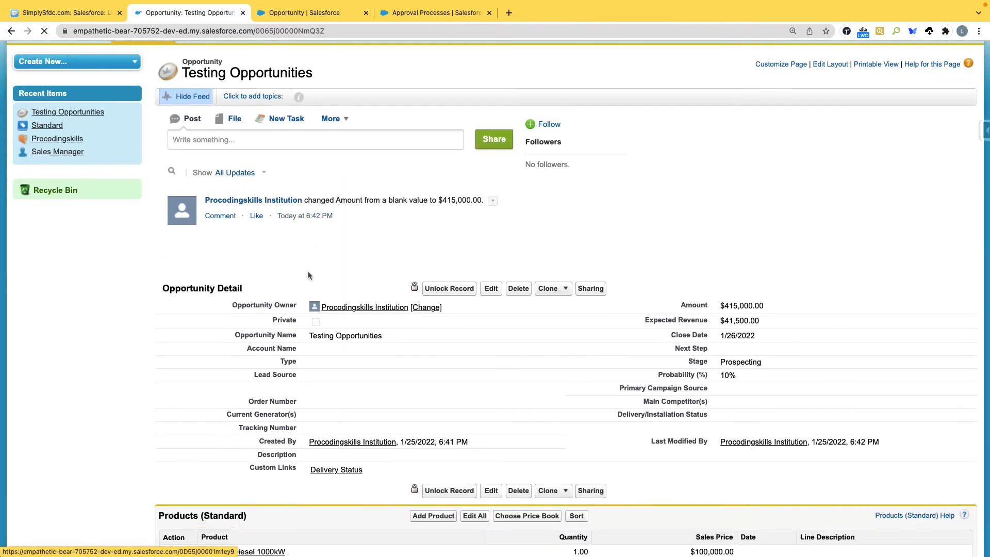
pyautogui.scroll(-10, 310, 277)
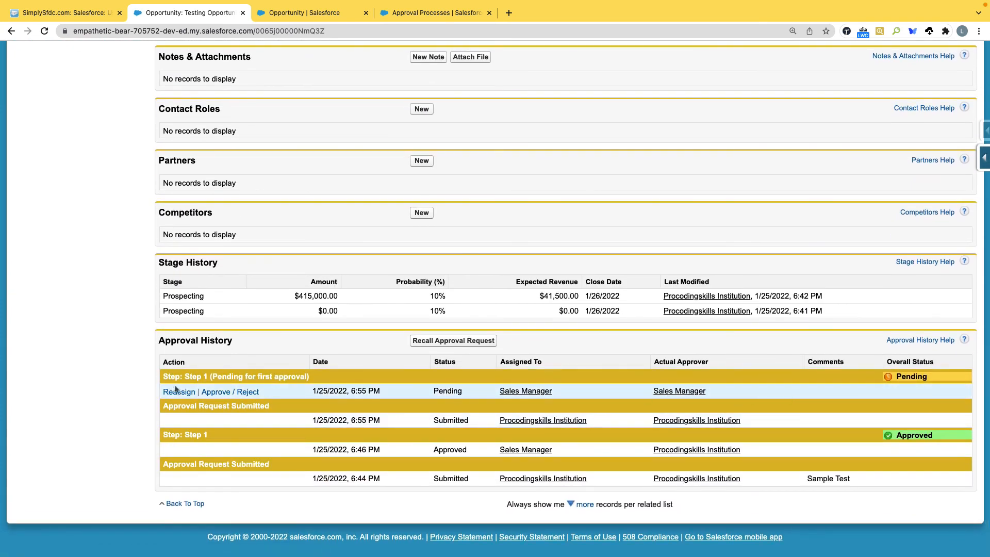
# Step: Approve the pending Step 1 request and check the Approval History
pyautogui.click(214, 393)
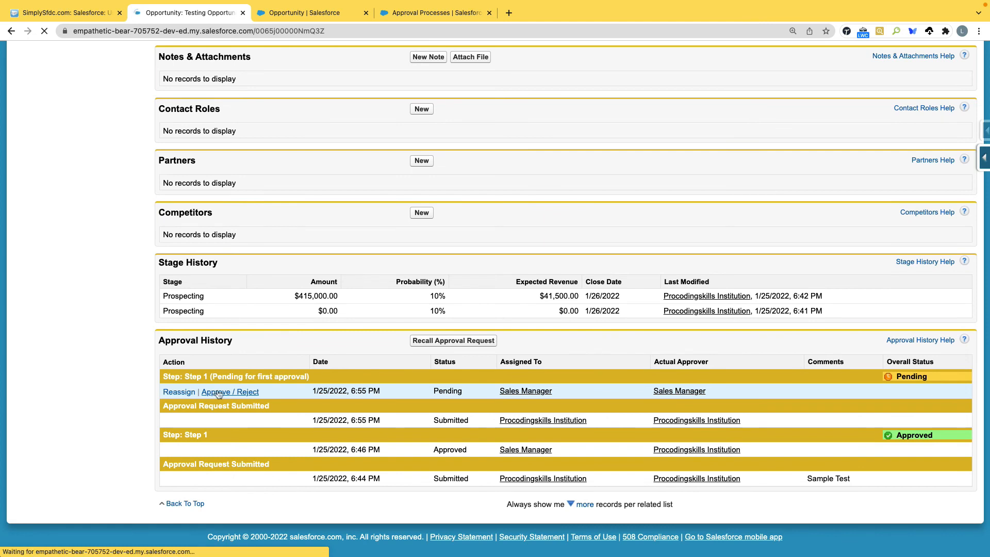
pyautogui.click(418, 290)
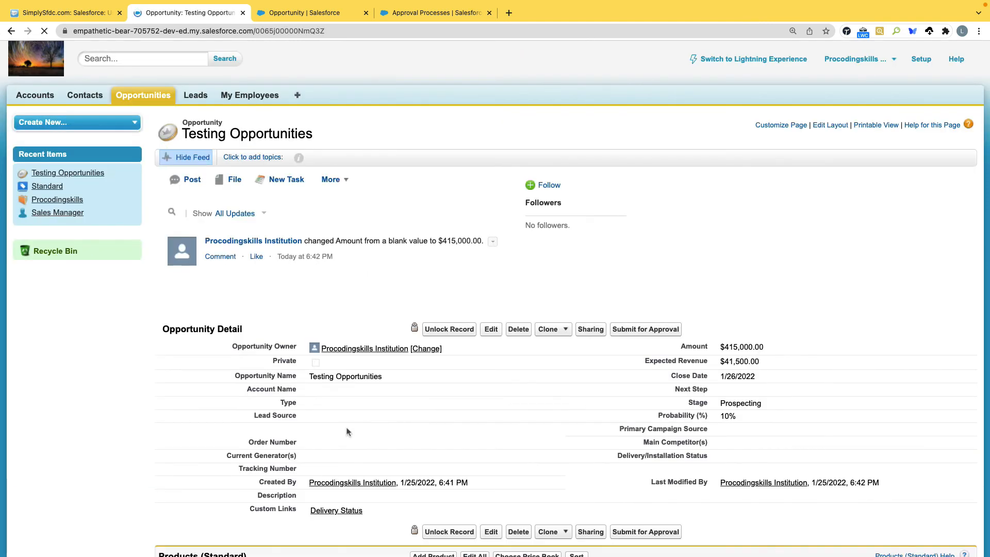
pyautogui.scroll(-10, 345, 427)
pyautogui.scroll(-4, 346, 433)
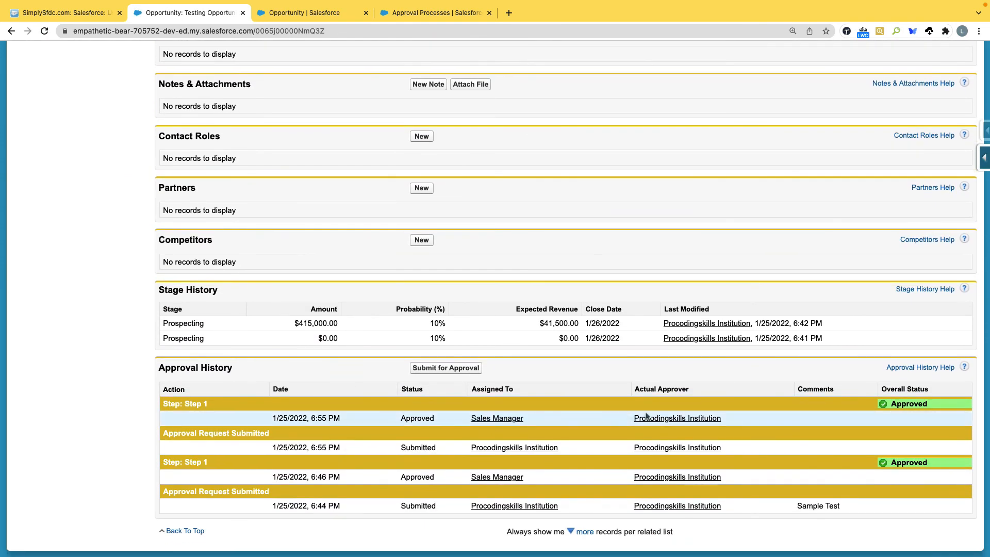
pyautogui.scroll(9, 335, 106)
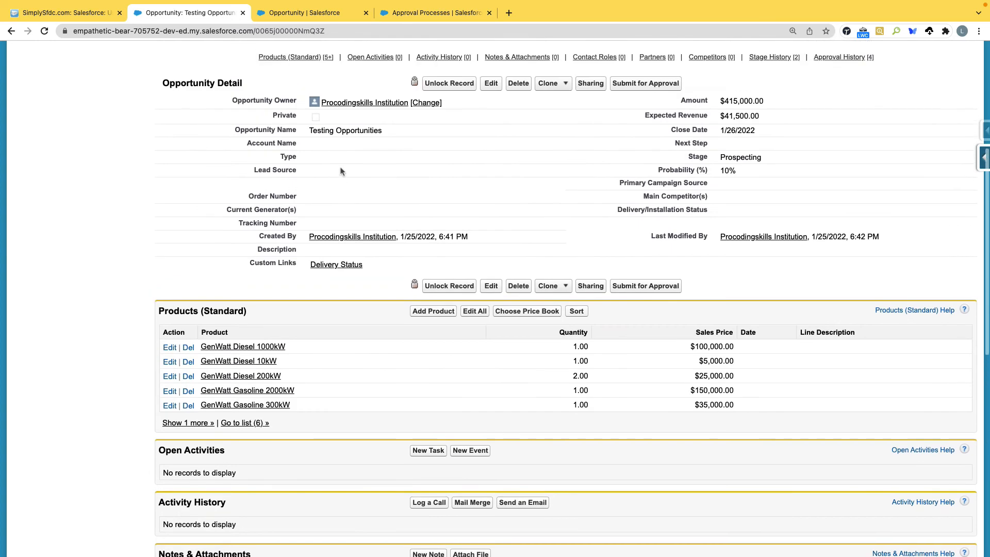
pyautogui.scroll(2, 340, 172)
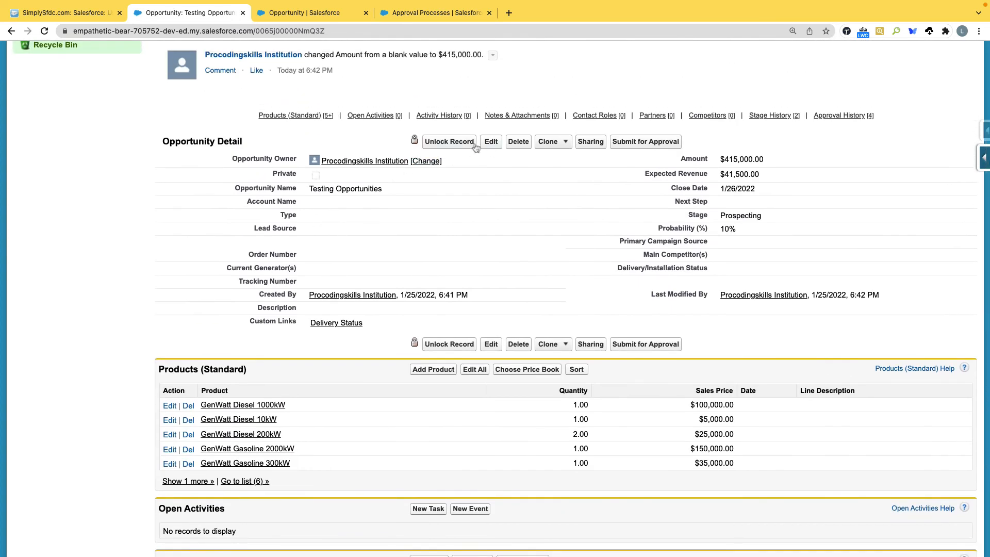
# Step: Save Testing Opportunities with Type Existing Customer - Upgrade, then check Step 2's criteria
pyautogui.click(491, 142)
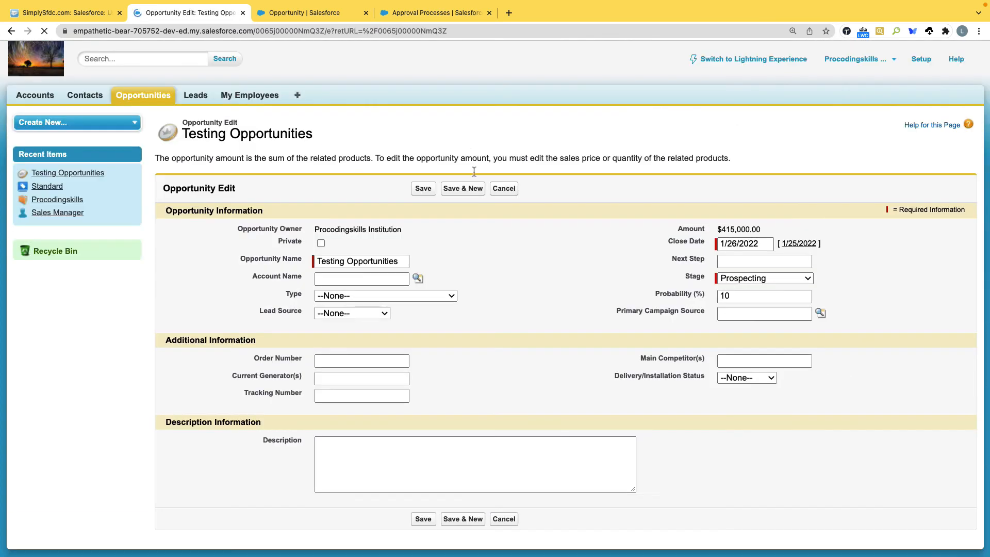
pyautogui.click(430, 296)
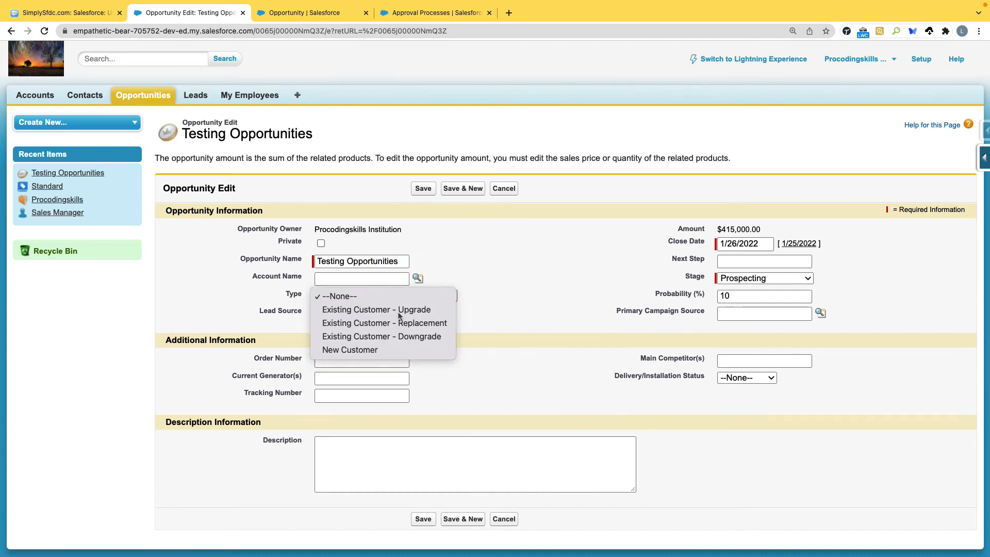
pyautogui.click(428, 309)
pyautogui.click(423, 519)
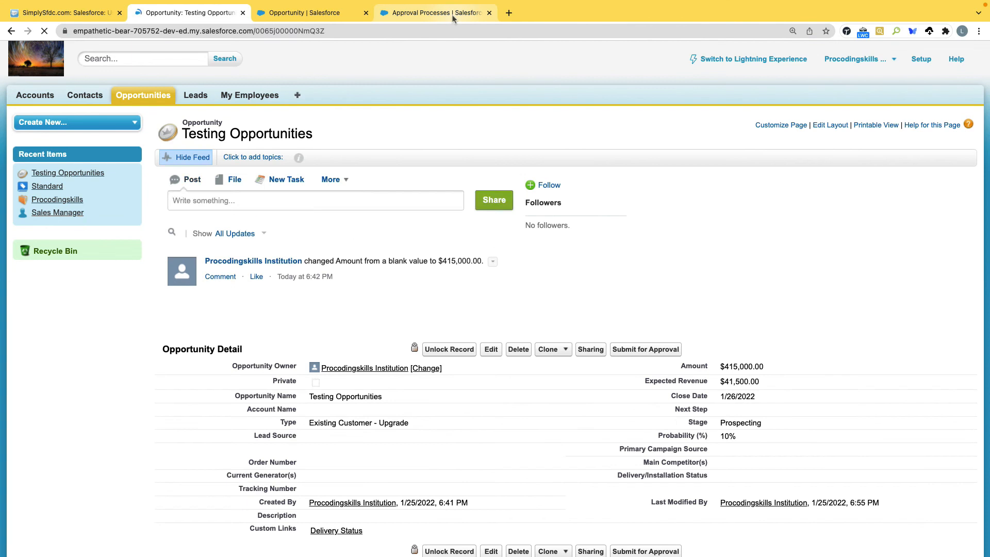
pyautogui.click(452, 15)
pyautogui.scroll(-5, 444, 208)
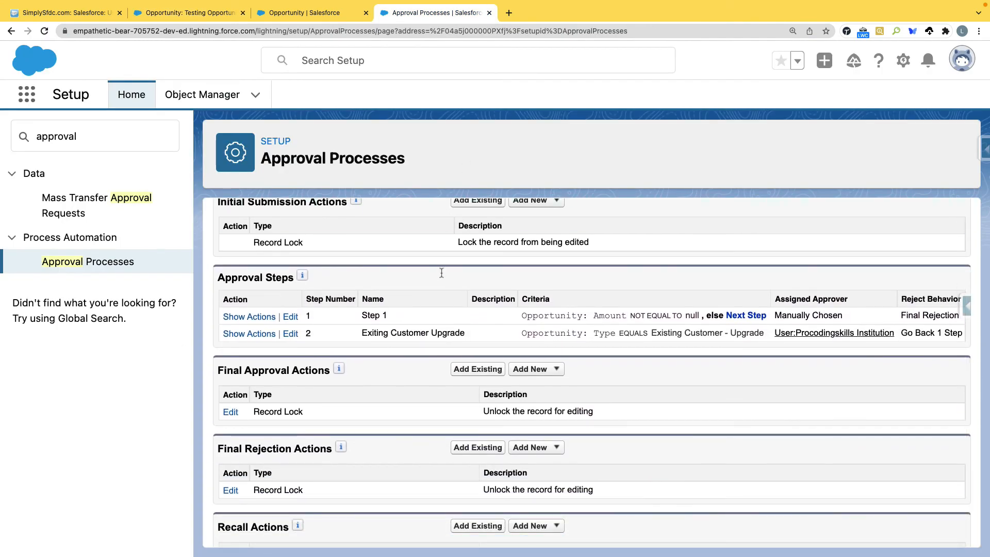
pyautogui.click(184, 13)
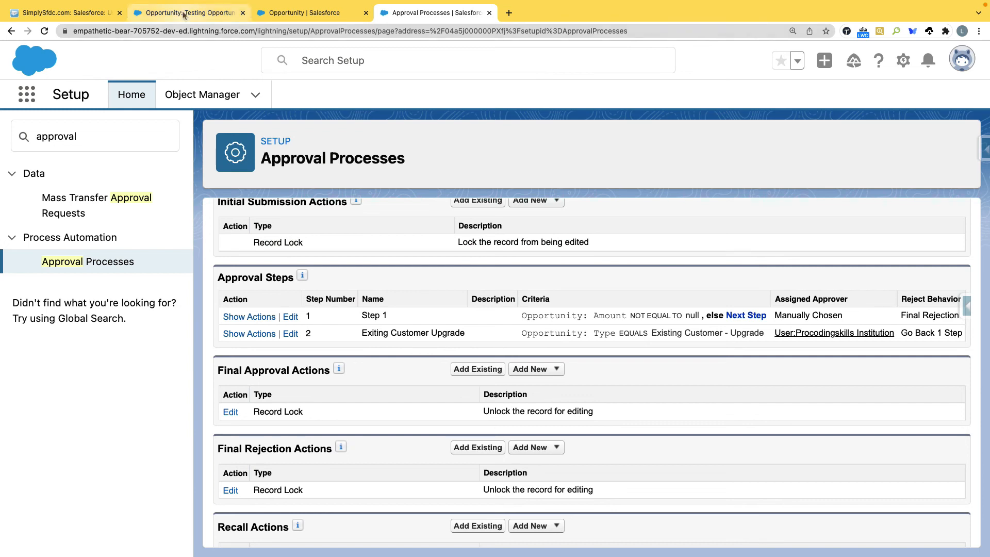
# Step: Unlock the Testing Opportunities record
pyautogui.click(467, 350)
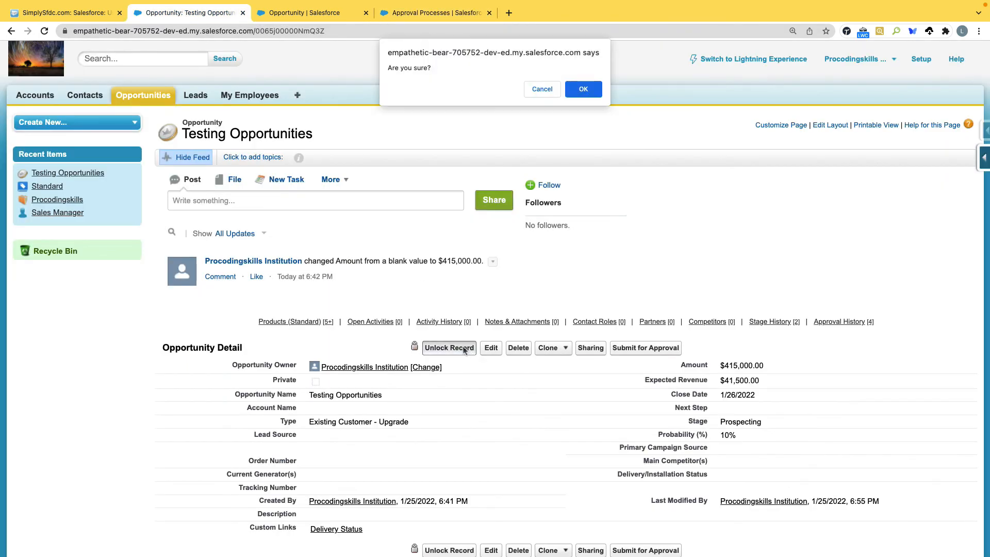
pyautogui.click(580, 90)
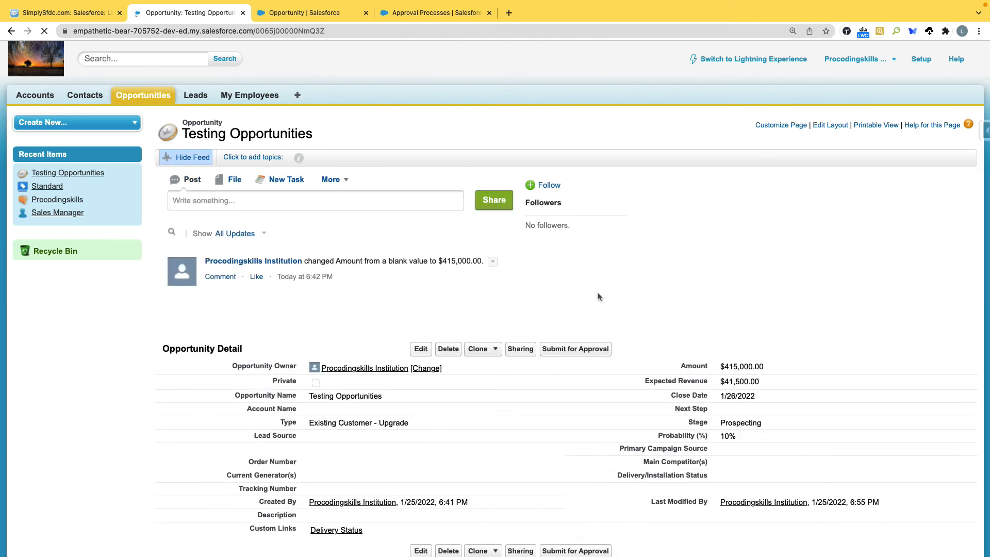
pyautogui.scroll(-3, 598, 297)
pyautogui.scroll(-14, 597, 297)
pyautogui.scroll(6, 598, 294)
pyautogui.scroll(9, 599, 293)
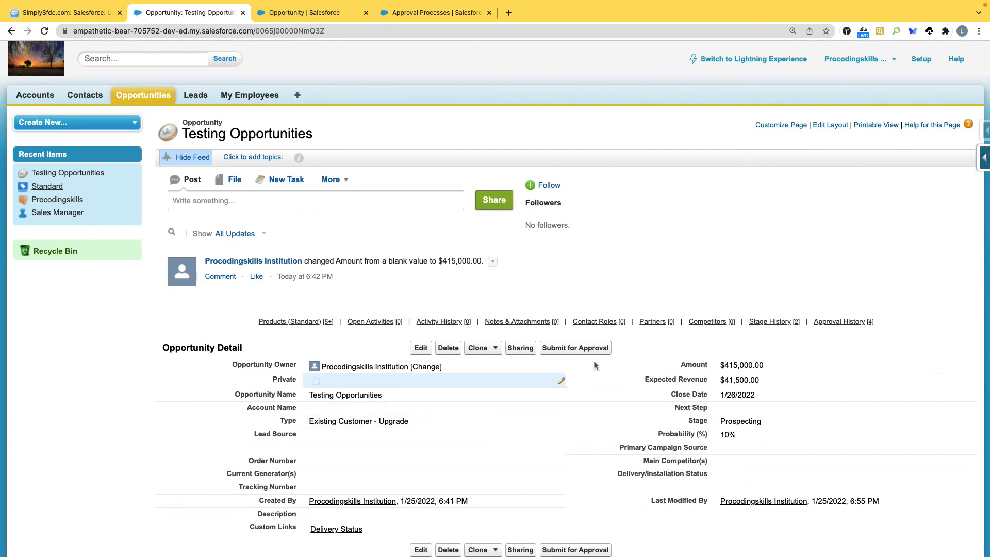
# Step: Resubmit the opportunity for approval with Sales Manager as the next approver
pyautogui.click(592, 352)
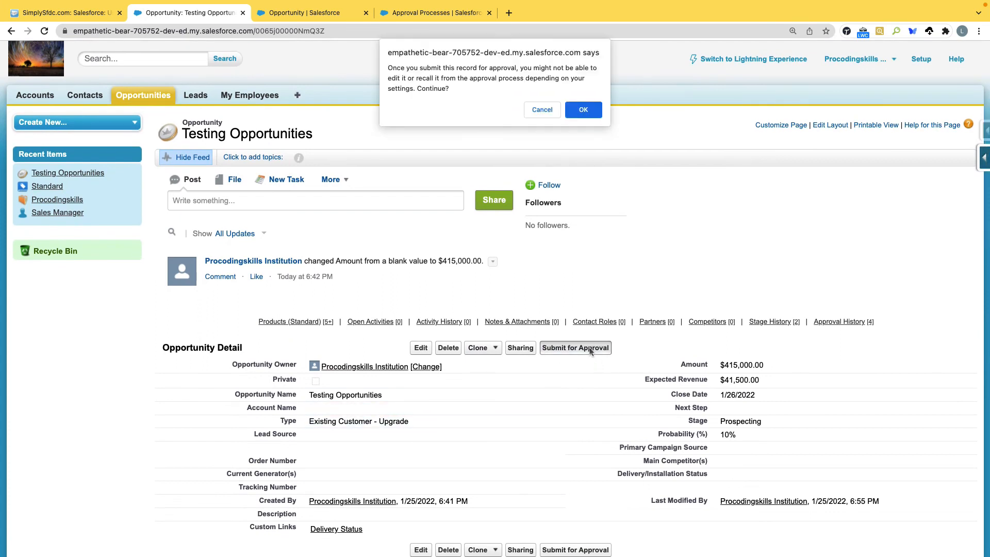
pyautogui.click(583, 110)
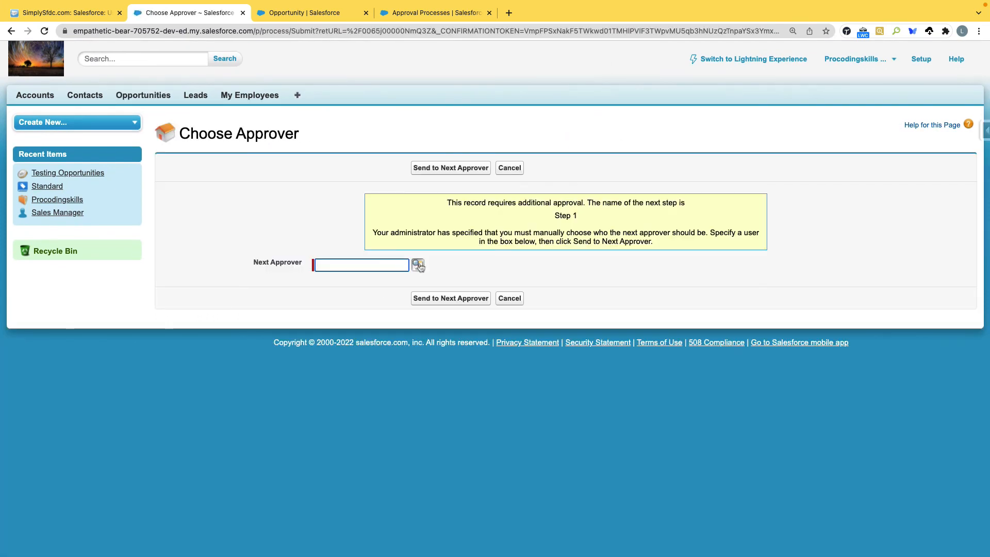
pyautogui.click(418, 265)
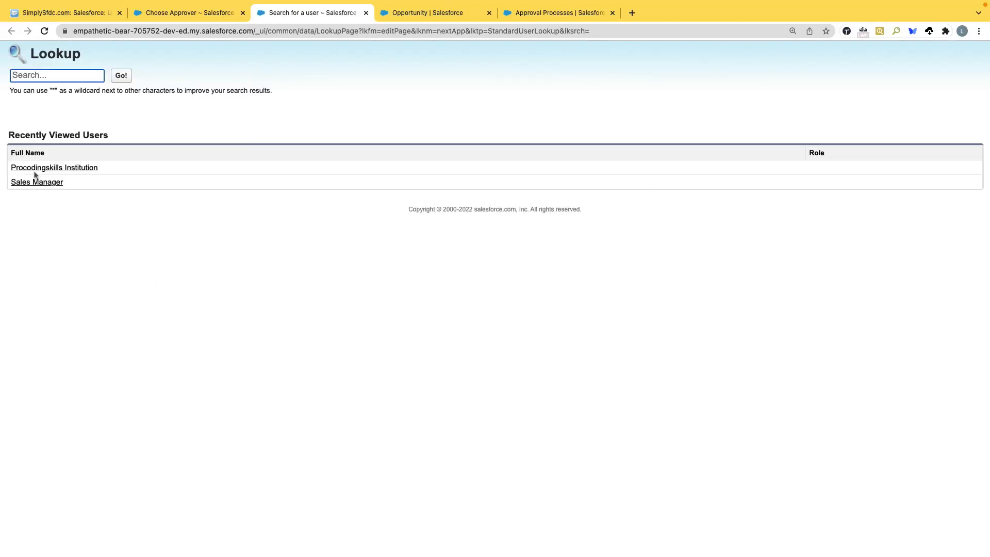
pyautogui.click(35, 183)
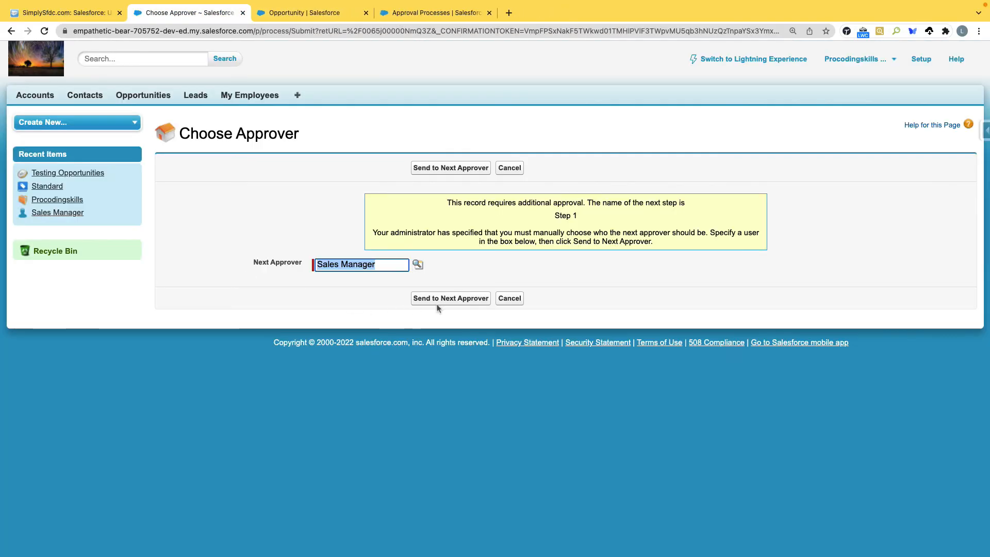
pyautogui.click(466, 301)
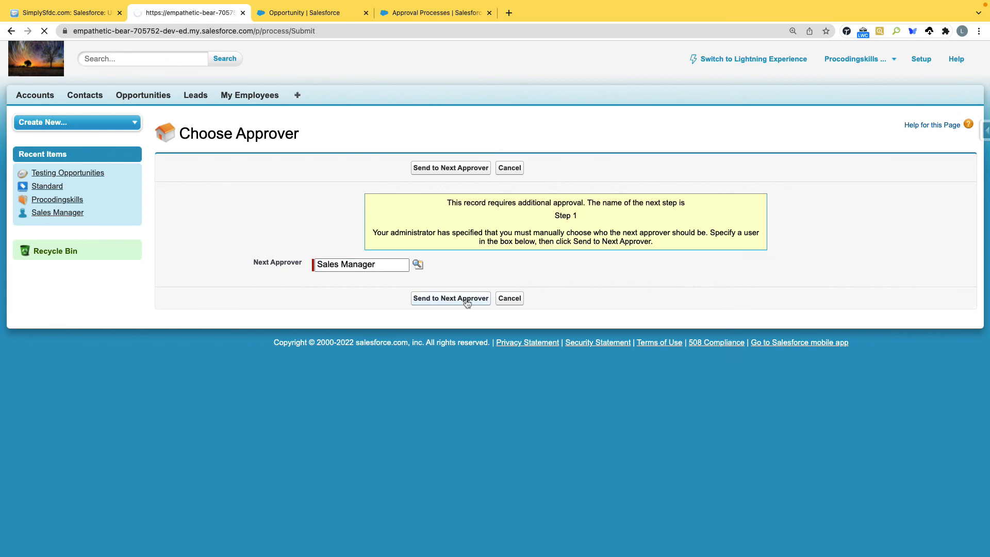
# Step: Approve the new Step 1 request from Approval History
pyautogui.scroll(-15, 416, 434)
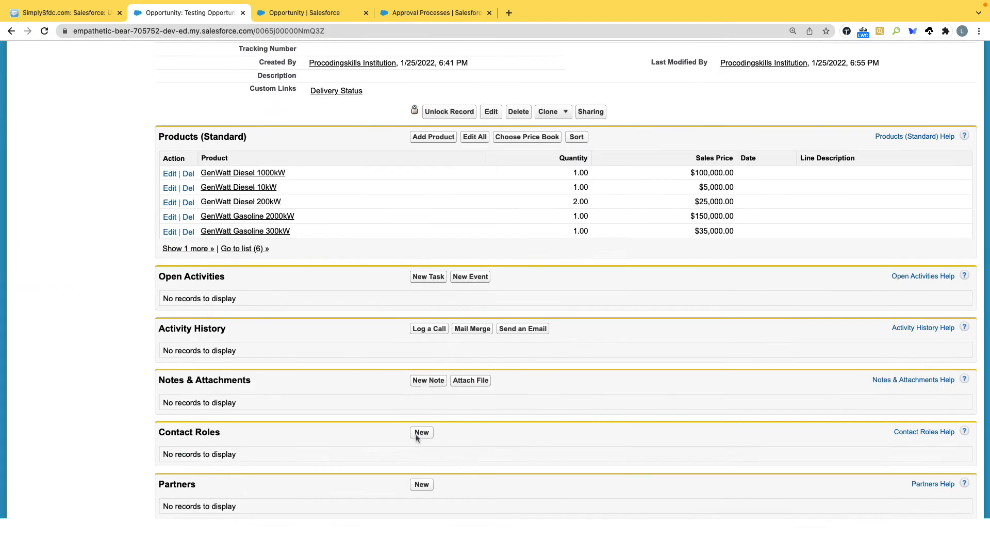
pyautogui.scroll(-4, 417, 438)
pyautogui.click(221, 350)
pyautogui.click(427, 292)
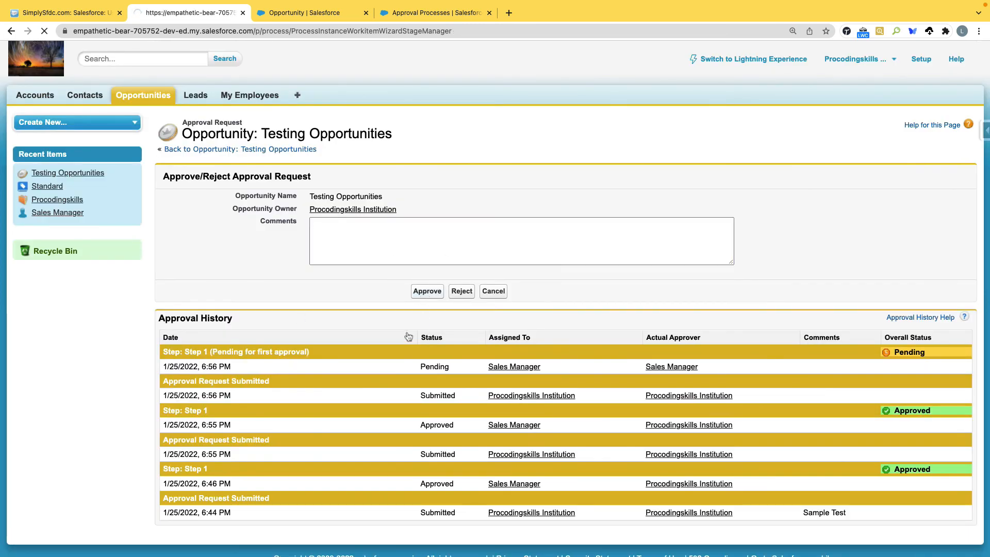
pyautogui.scroll(-10, 345, 330)
pyautogui.scroll(-5, 346, 331)
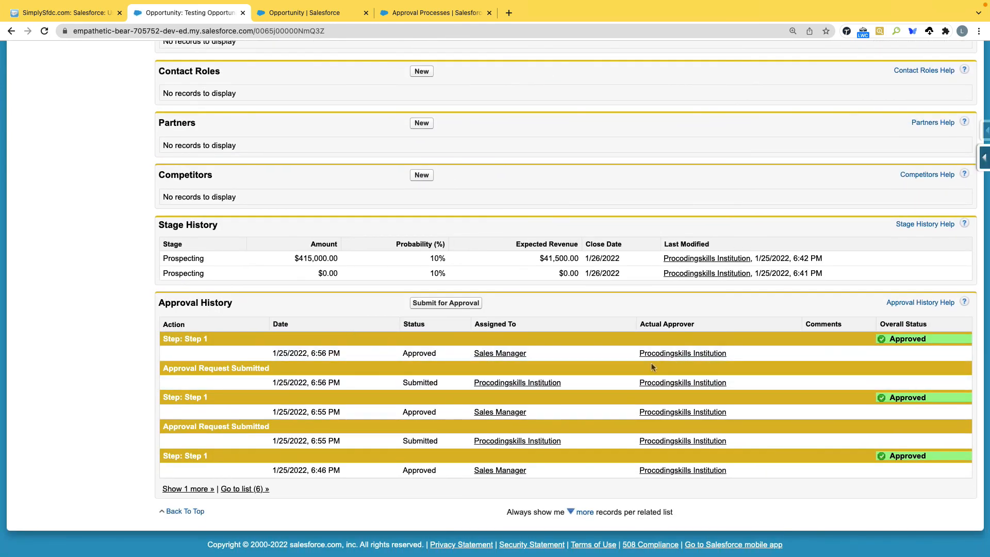
# Step: Return to the approval processes list in Setup
pyautogui.click(436, 13)
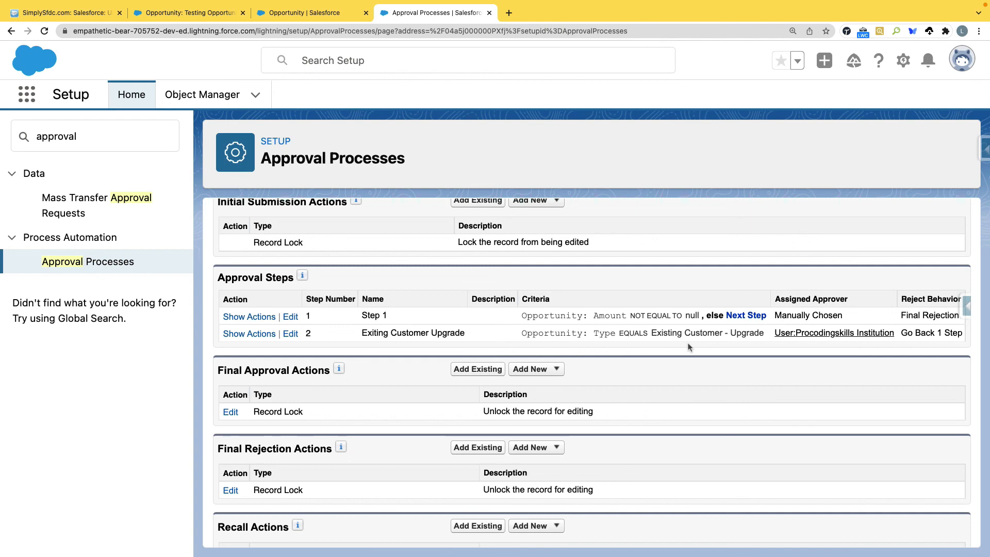
pyautogui.click(309, 16)
pyautogui.click(436, 13)
pyautogui.scroll(6, 506, 318)
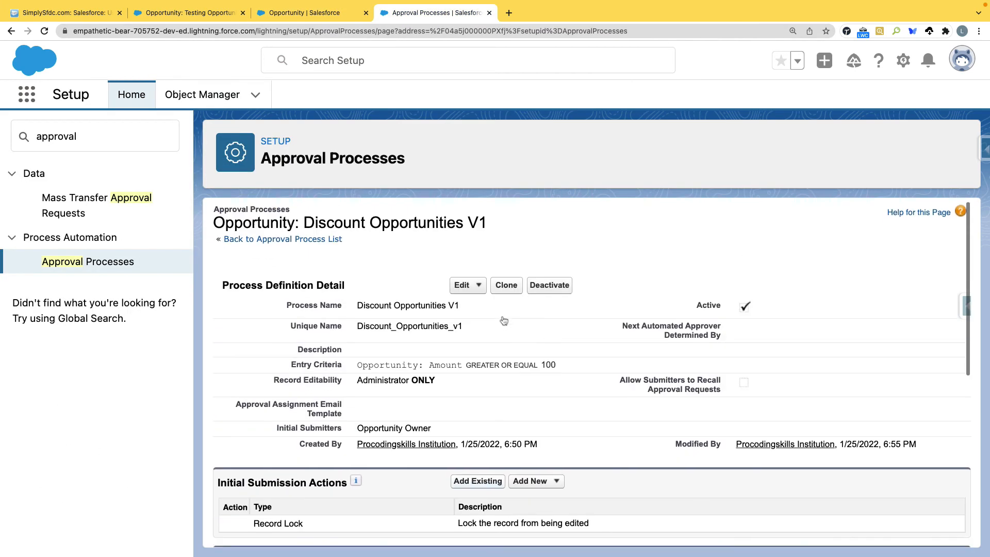
pyautogui.click(251, 246)
# Step: Deactivate the original Discount Opportunities process and return to Testing Opportunities
pyautogui.scroll(-4, 326, 378)
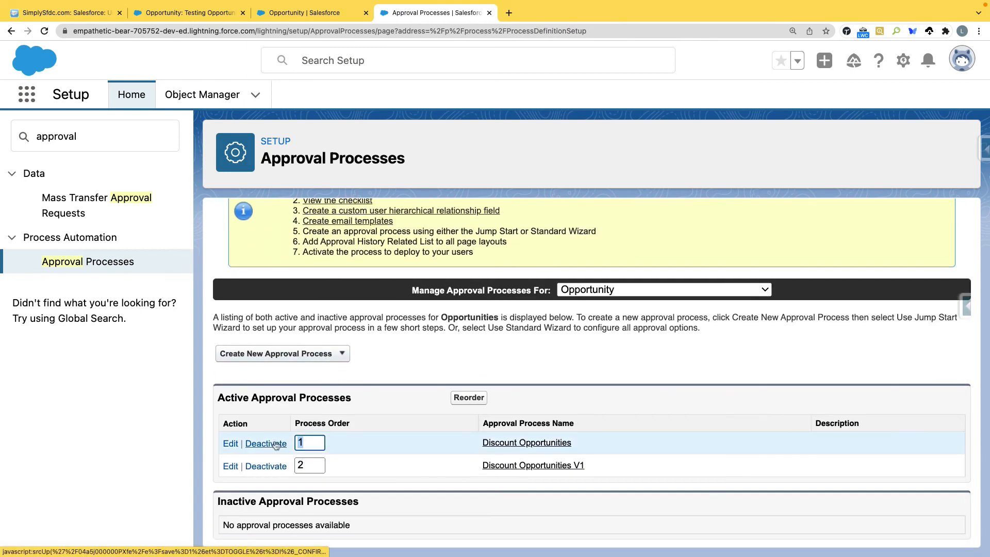
pyautogui.click(266, 444)
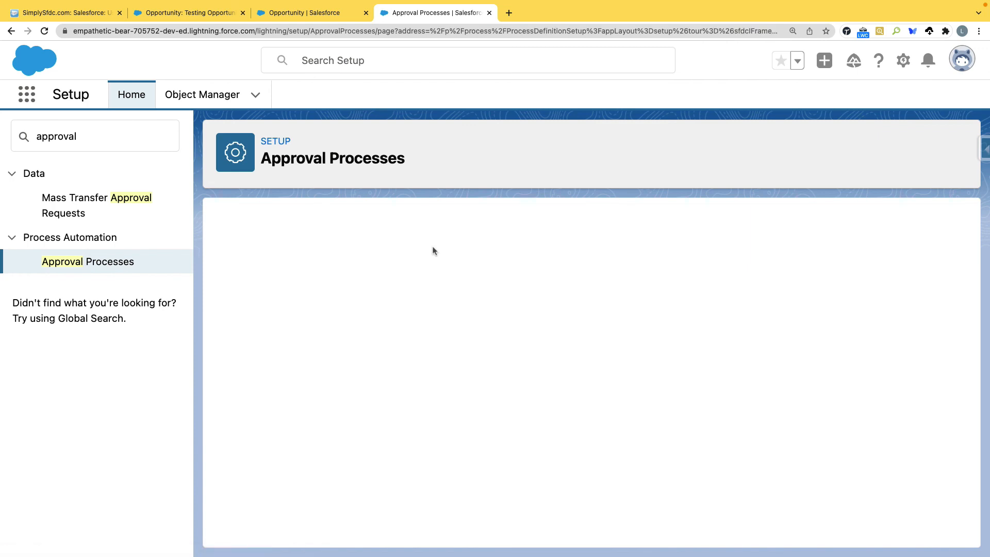
pyautogui.scroll(-2, 477, 436)
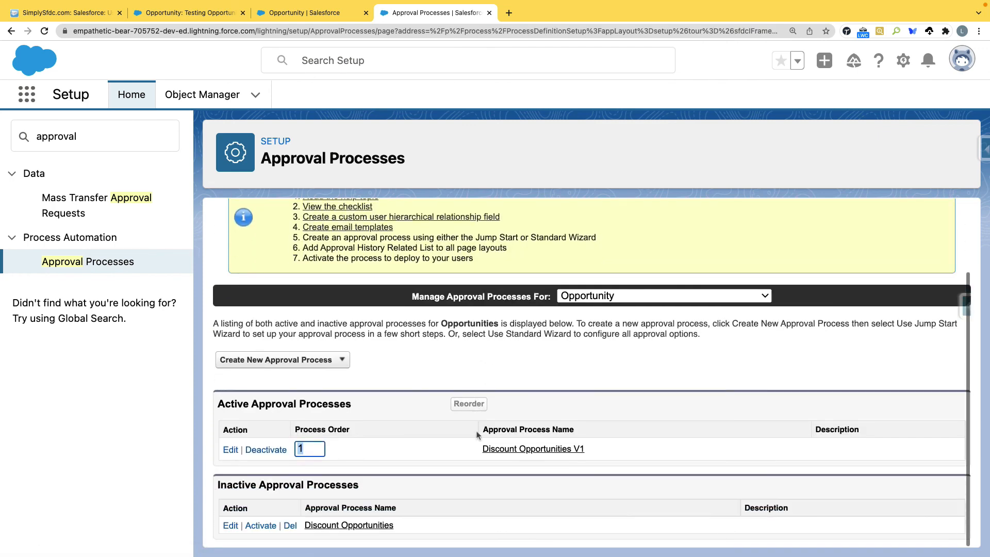
pyautogui.click(188, 12)
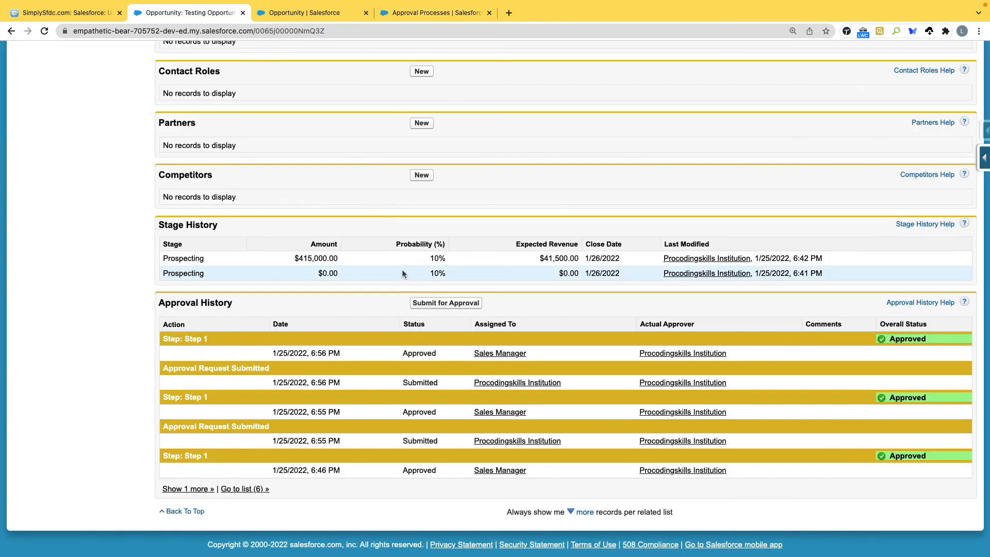
# Step: Unlock the Testing Opportunities record
pyautogui.scroll(20, 401, 268)
pyautogui.click(456, 346)
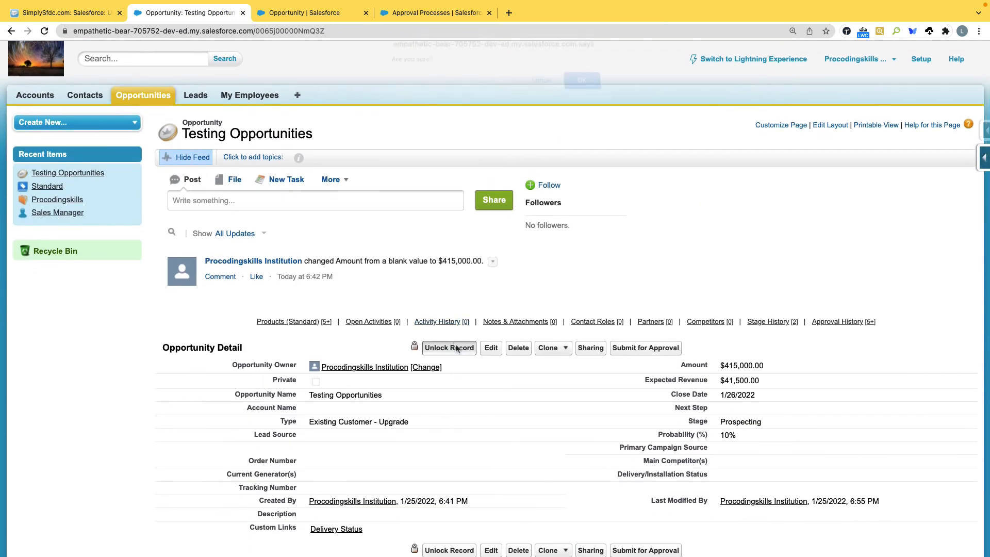
pyautogui.click(582, 89)
pyautogui.click(436, 13)
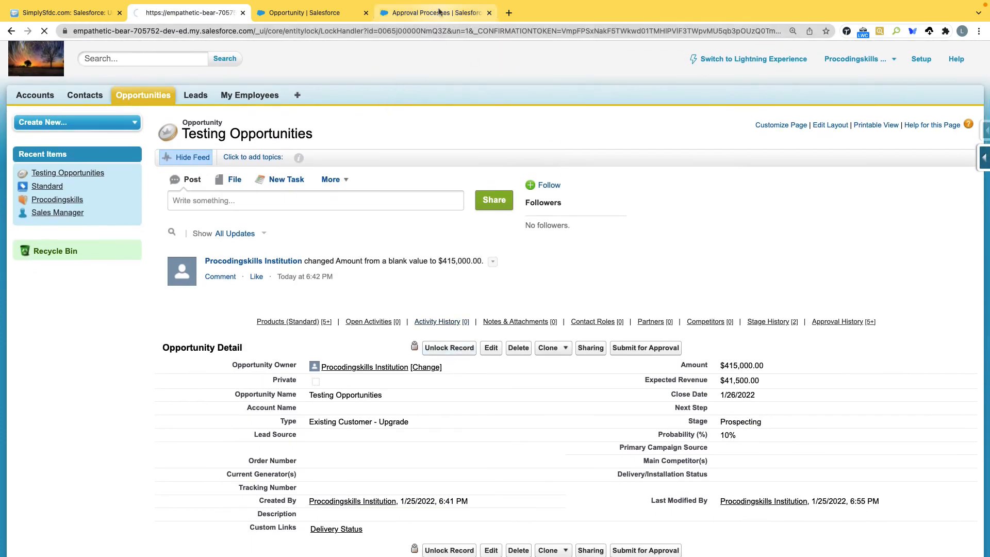
pyautogui.click(211, 14)
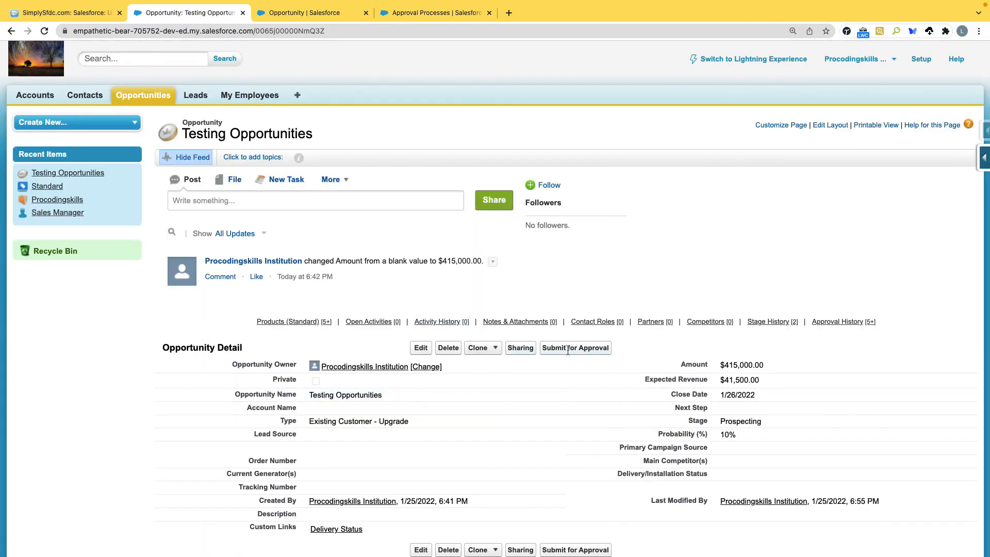
# Step: Resubmit the opportunity for approval, sending it to Sales Manager
pyautogui.click(568, 350)
pyautogui.click(585, 110)
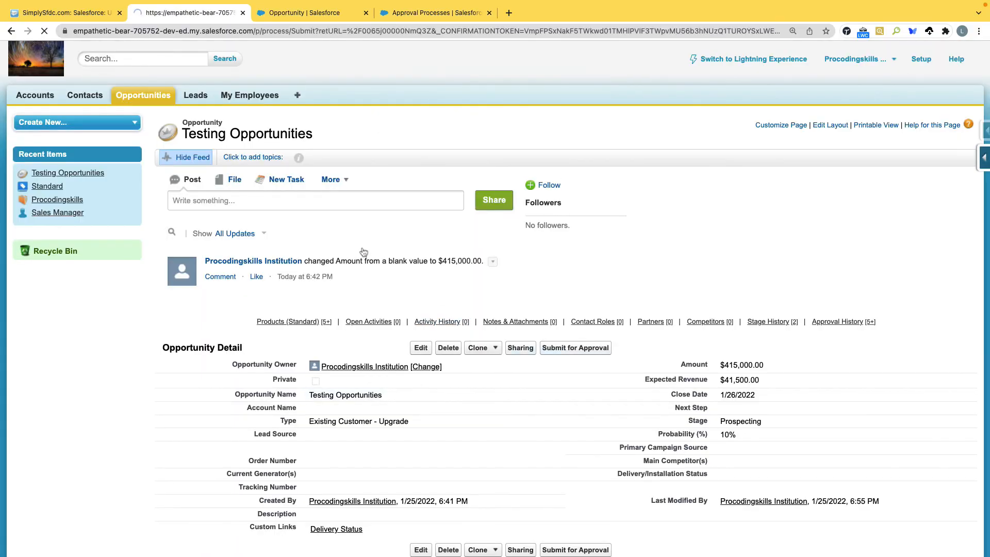
pyautogui.click(417, 265)
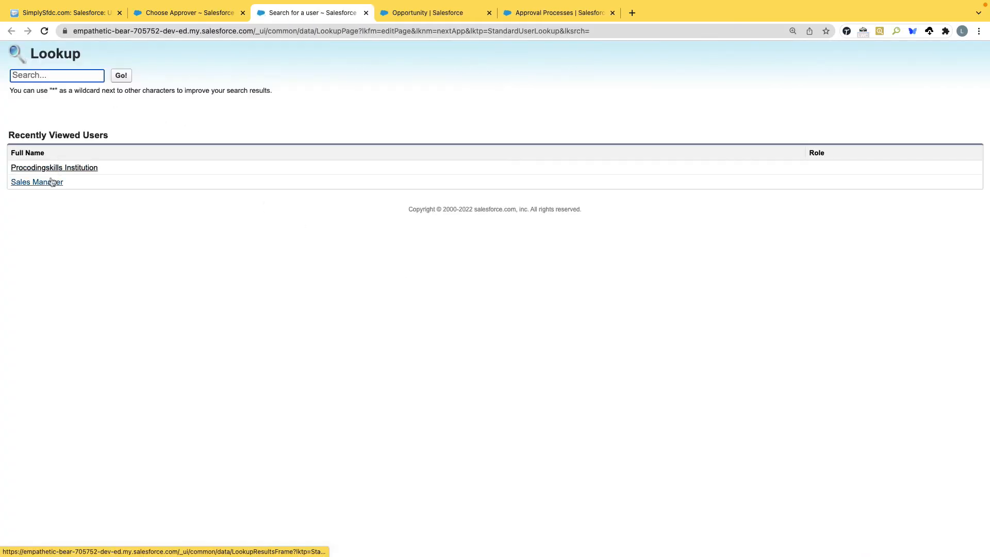
pyautogui.click(50, 181)
pyautogui.click(449, 304)
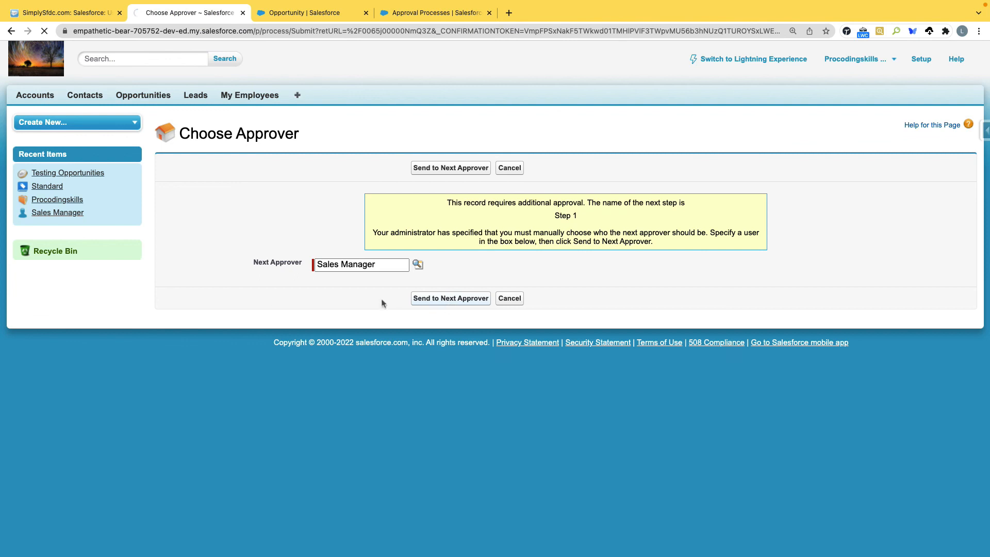
# Step: Approve the pending Step 1 request
pyautogui.scroll(-15, 216, 289)
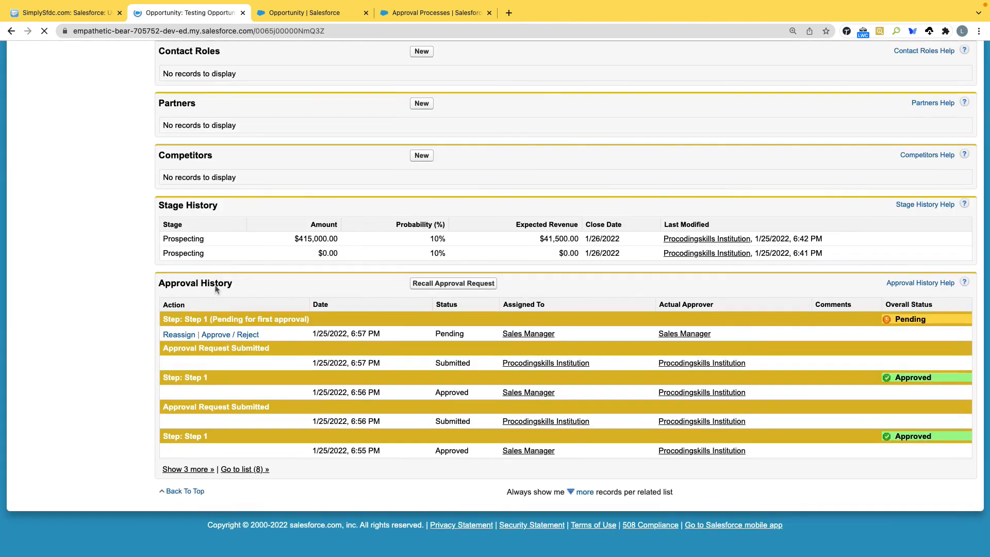
pyautogui.click(230, 344)
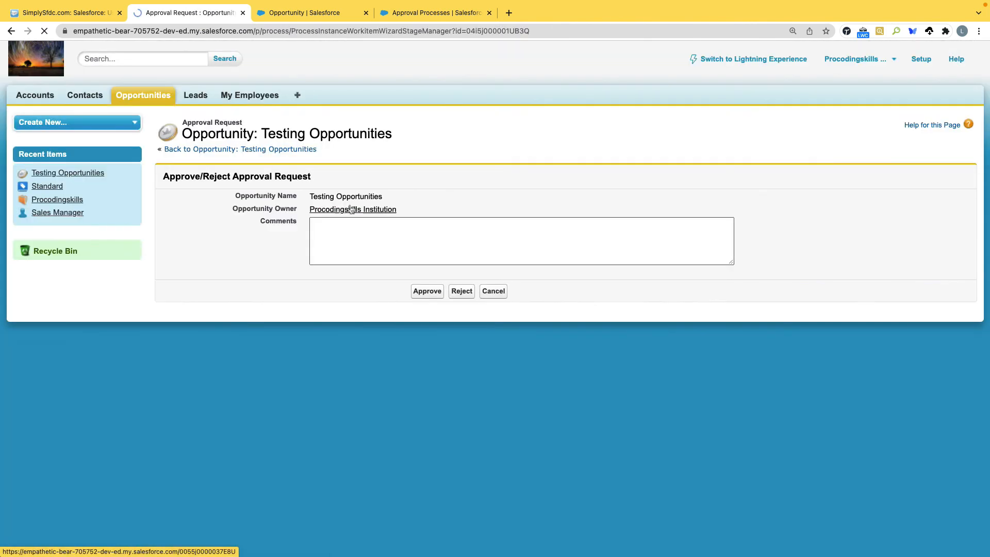
pyautogui.click(429, 292)
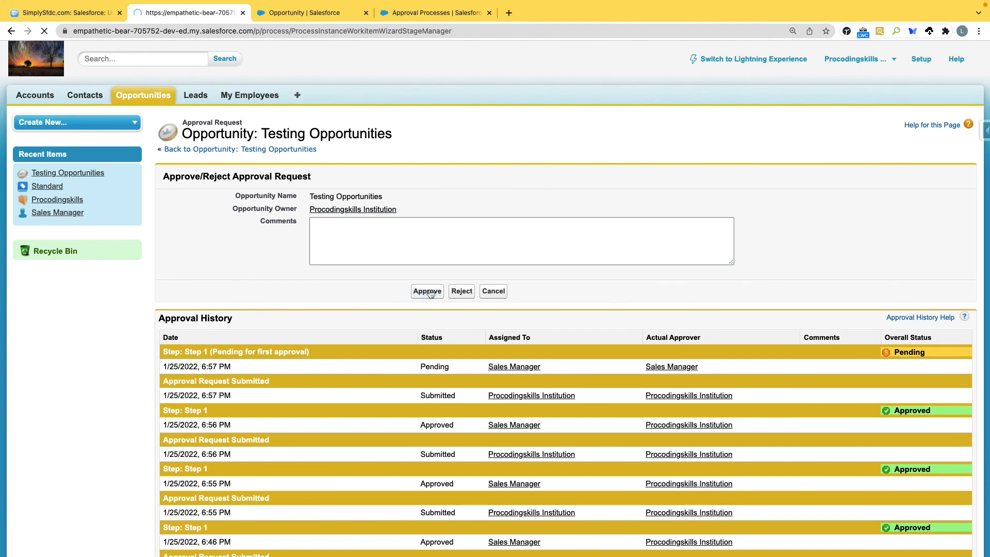
pyautogui.scroll(-15, 316, 349)
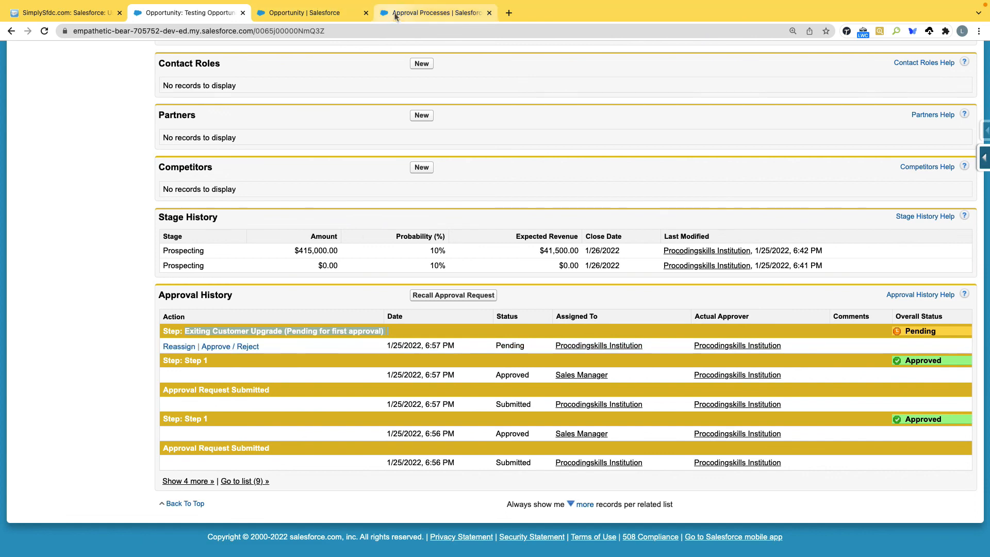
# Step: Review Discount Opportunities V1's steps, noting Step 2's Go Back 1 Step rejection behaviour
pyautogui.click(436, 13)
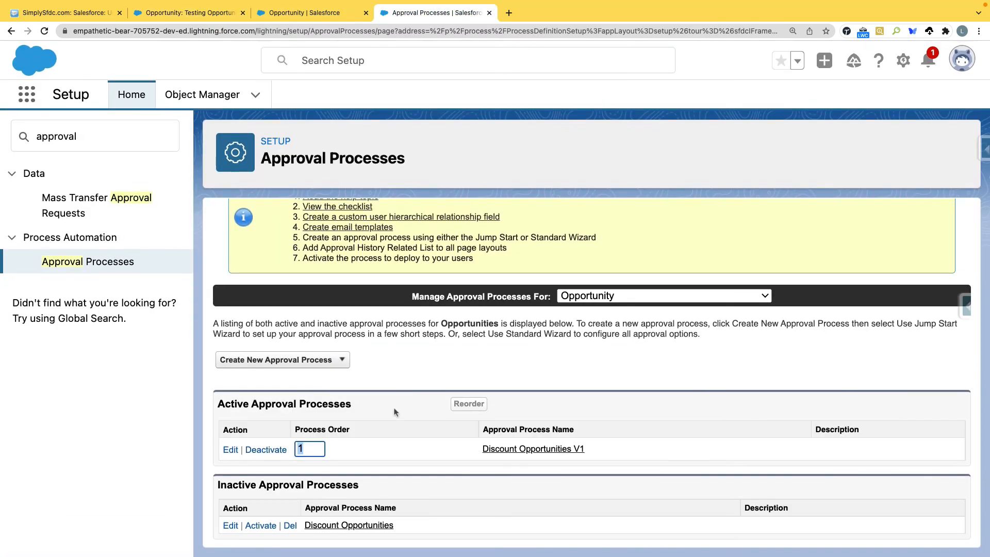
pyautogui.click(516, 449)
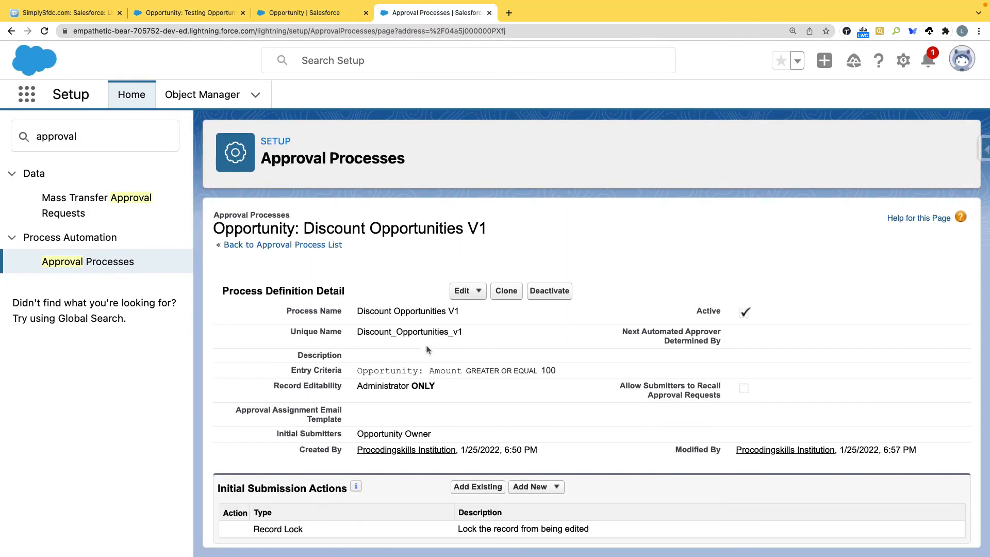
pyautogui.scroll(-8, 426, 348)
pyautogui.scroll(1, 427, 356)
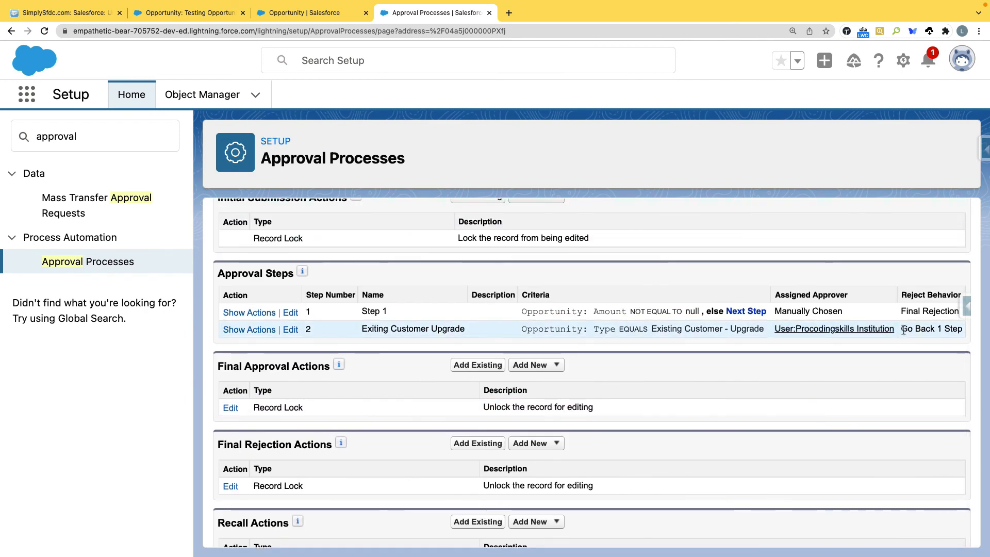
pyautogui.moveTo(903, 329); pyautogui.dragTo(979, 337)
pyautogui.moveTo(521, 311); pyautogui.dragTo(334, 5)
pyautogui.click(313, 11)
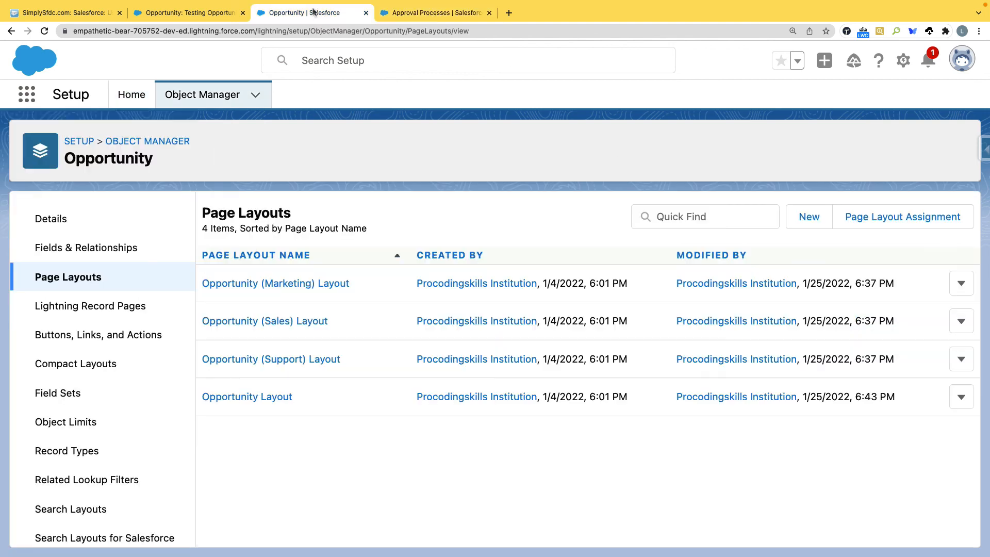
# Step: Reject the pending Exiting Customer Upgrade request on Testing Opportunities
pyautogui.click(241, 15)
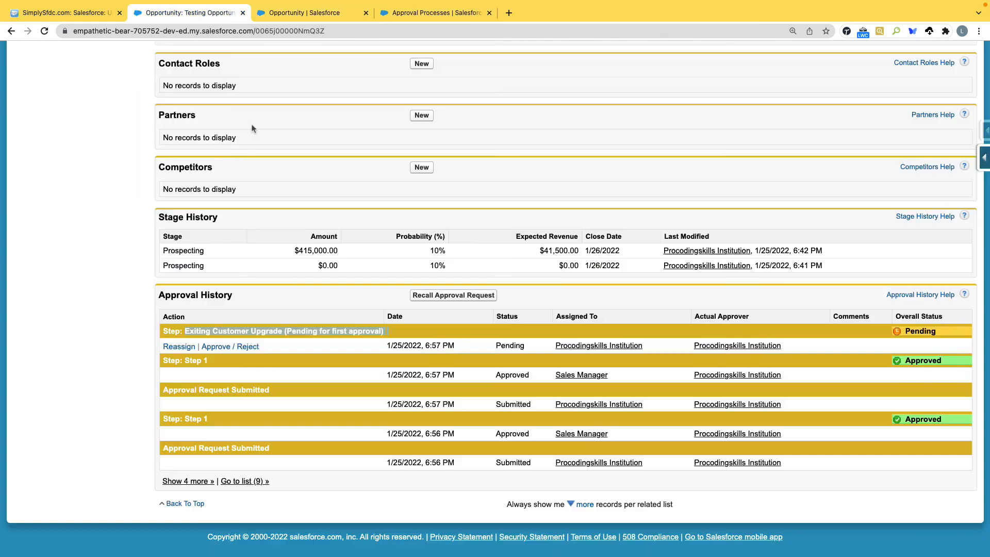
pyautogui.click(245, 347)
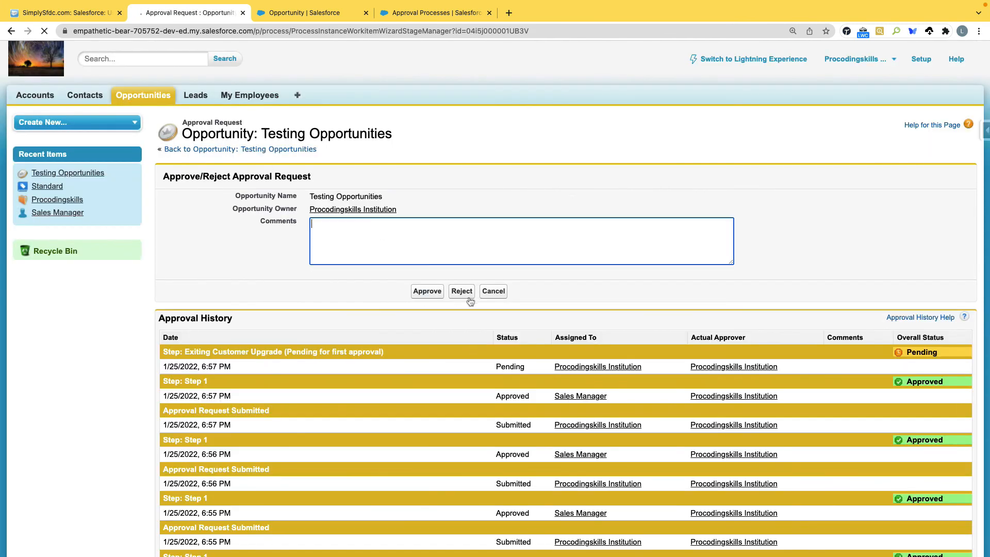
pyautogui.click(462, 292)
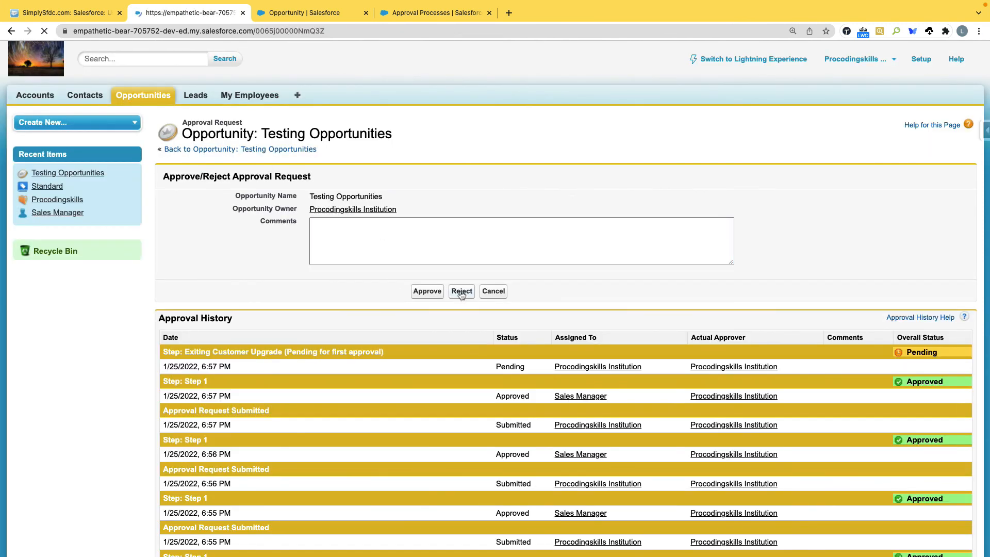
pyautogui.scroll(-15, 393, 314)
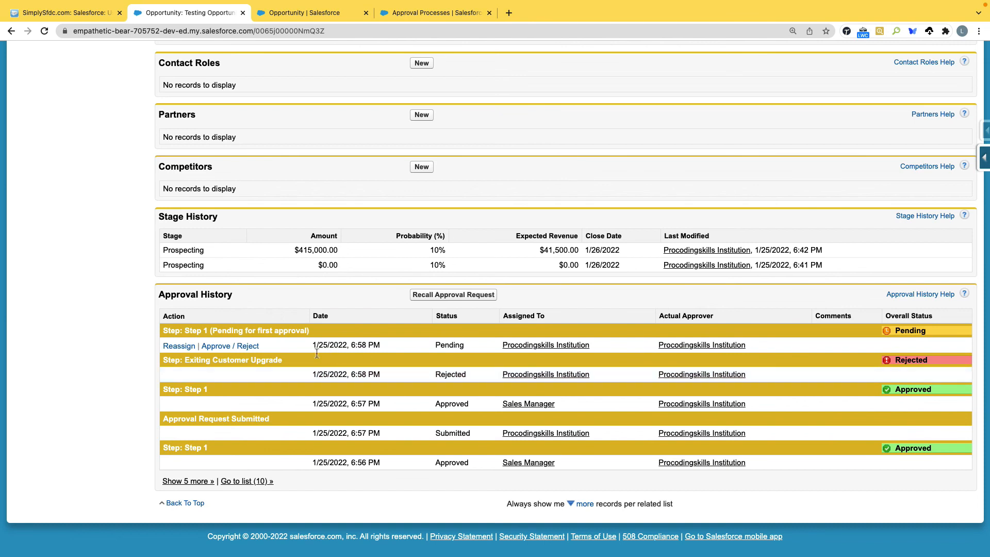
# Step: Review V1's Step 2 Go Back 1 Step, Step 1 Final Rejection, and Record Lock rejection action
pyautogui.click(437, 8)
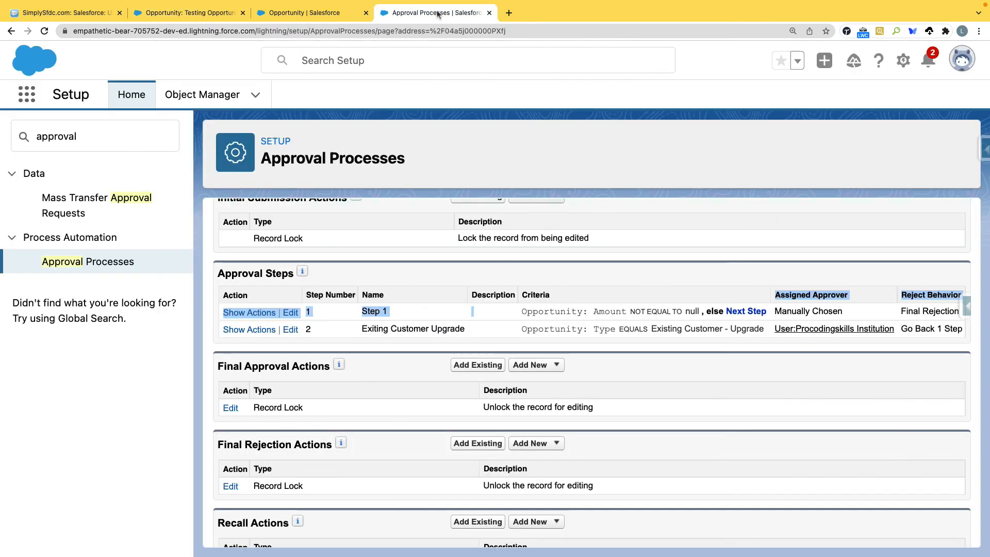
pyautogui.moveTo(909, 329); pyautogui.dragTo(963, 328)
pyautogui.moveTo(902, 312); pyautogui.dragTo(963, 313)
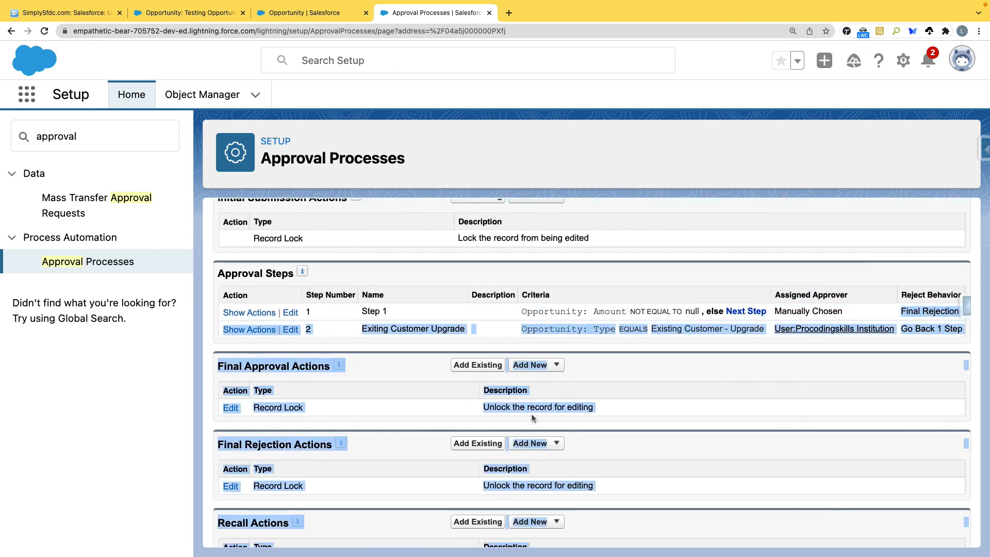
pyautogui.moveTo(335, 487); pyautogui.dragTo(223, 479)
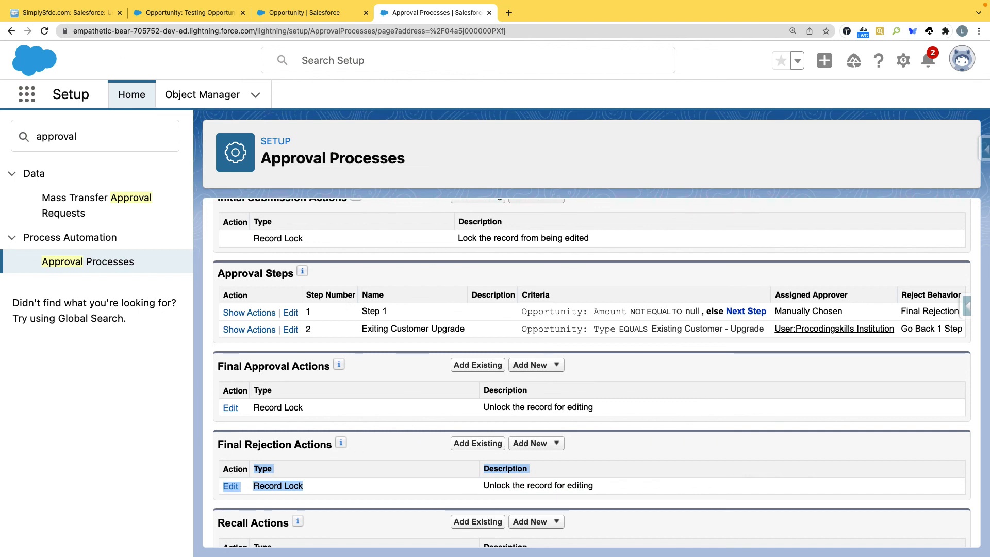
pyautogui.scroll(-1, 385, 461)
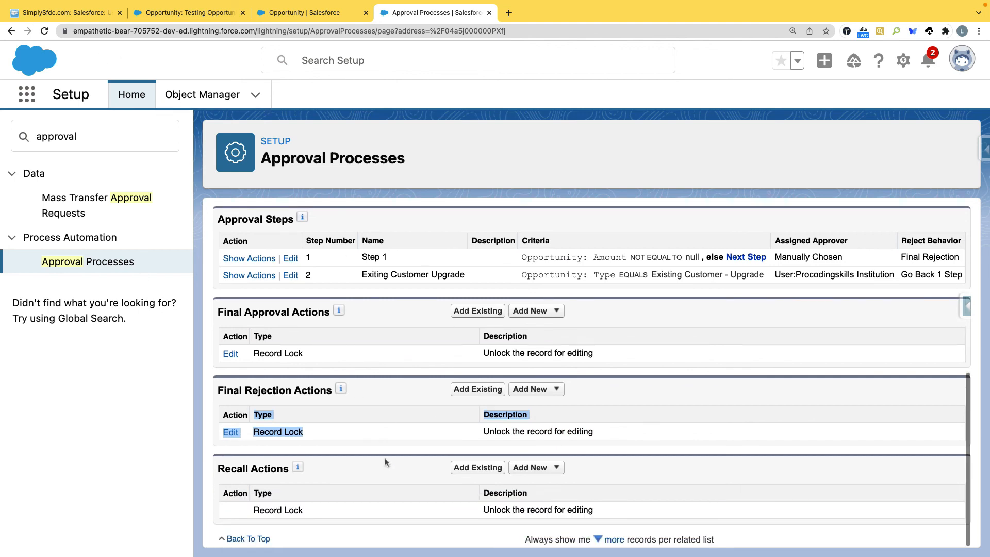
pyautogui.scroll(4, 386, 407)
pyautogui.scroll(3, 387, 410)
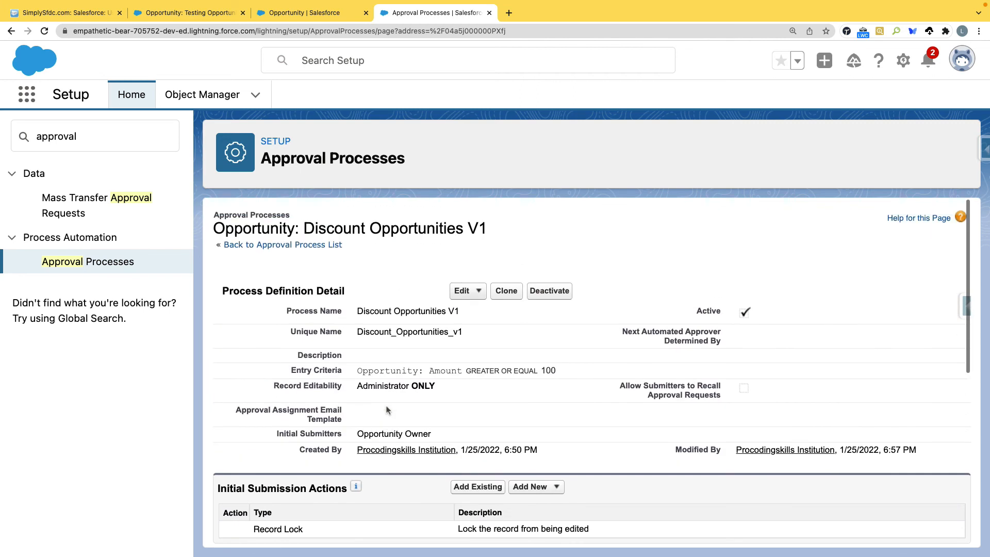